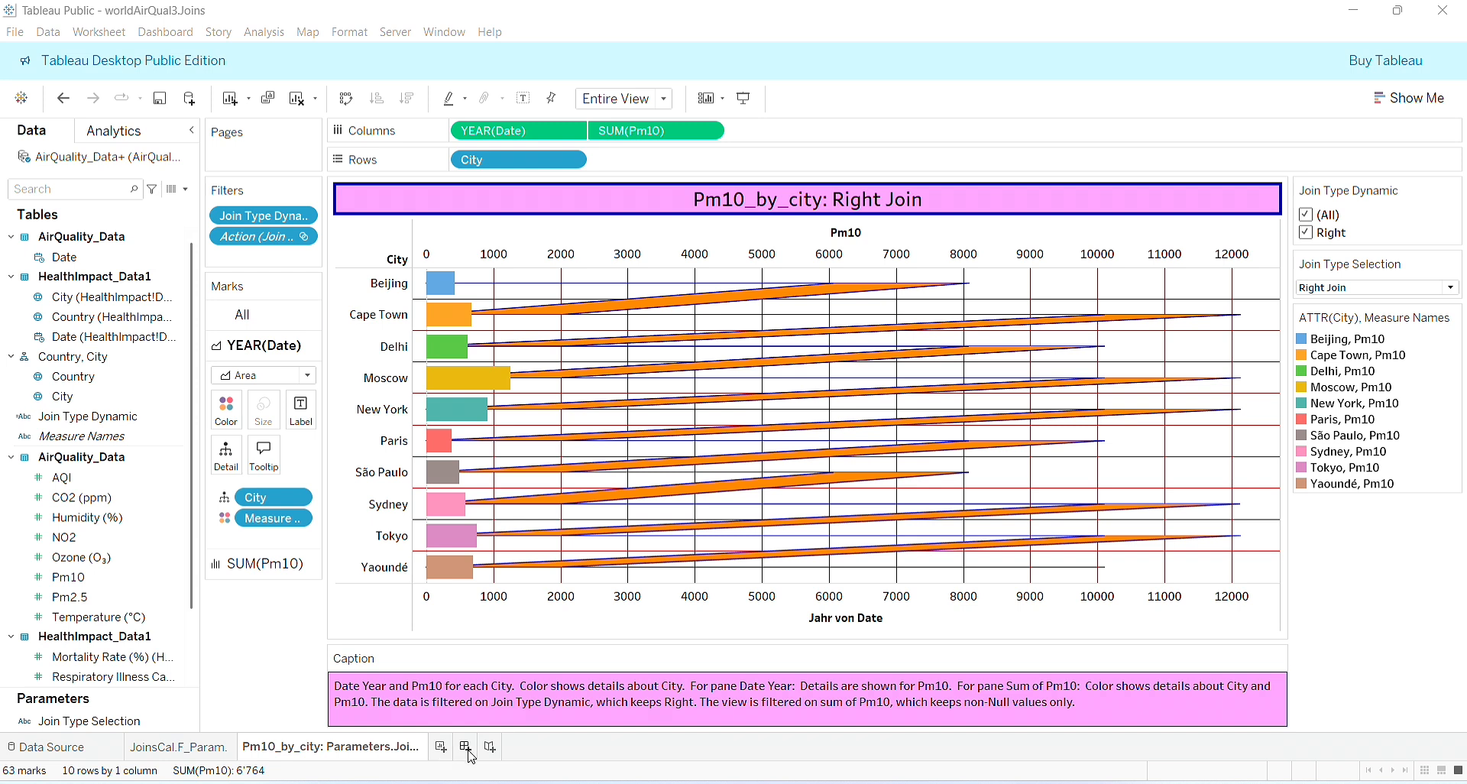
- Create a new dashboard and set its size to Automatic
left_click(465, 749)
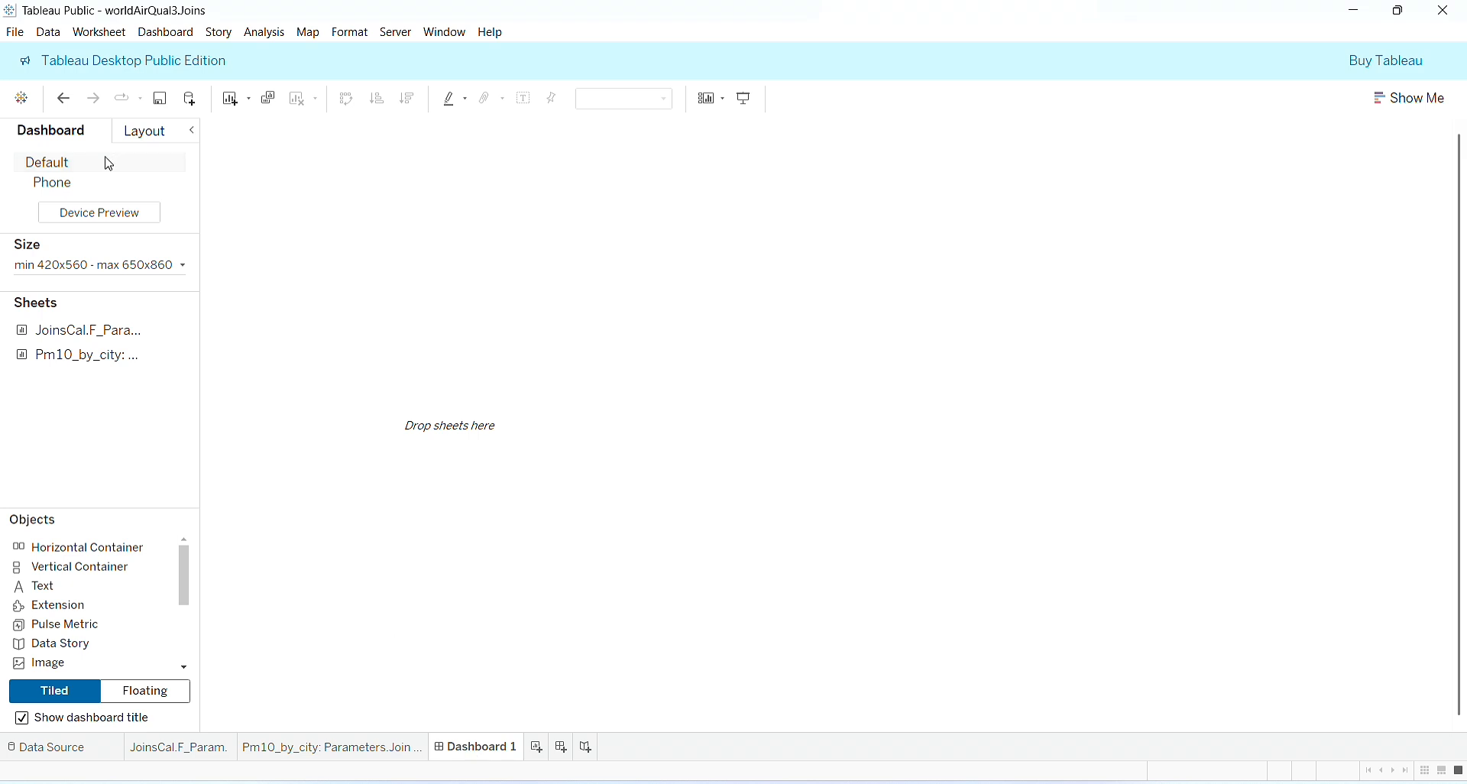
left_click(183, 266)
left_click(187, 295)
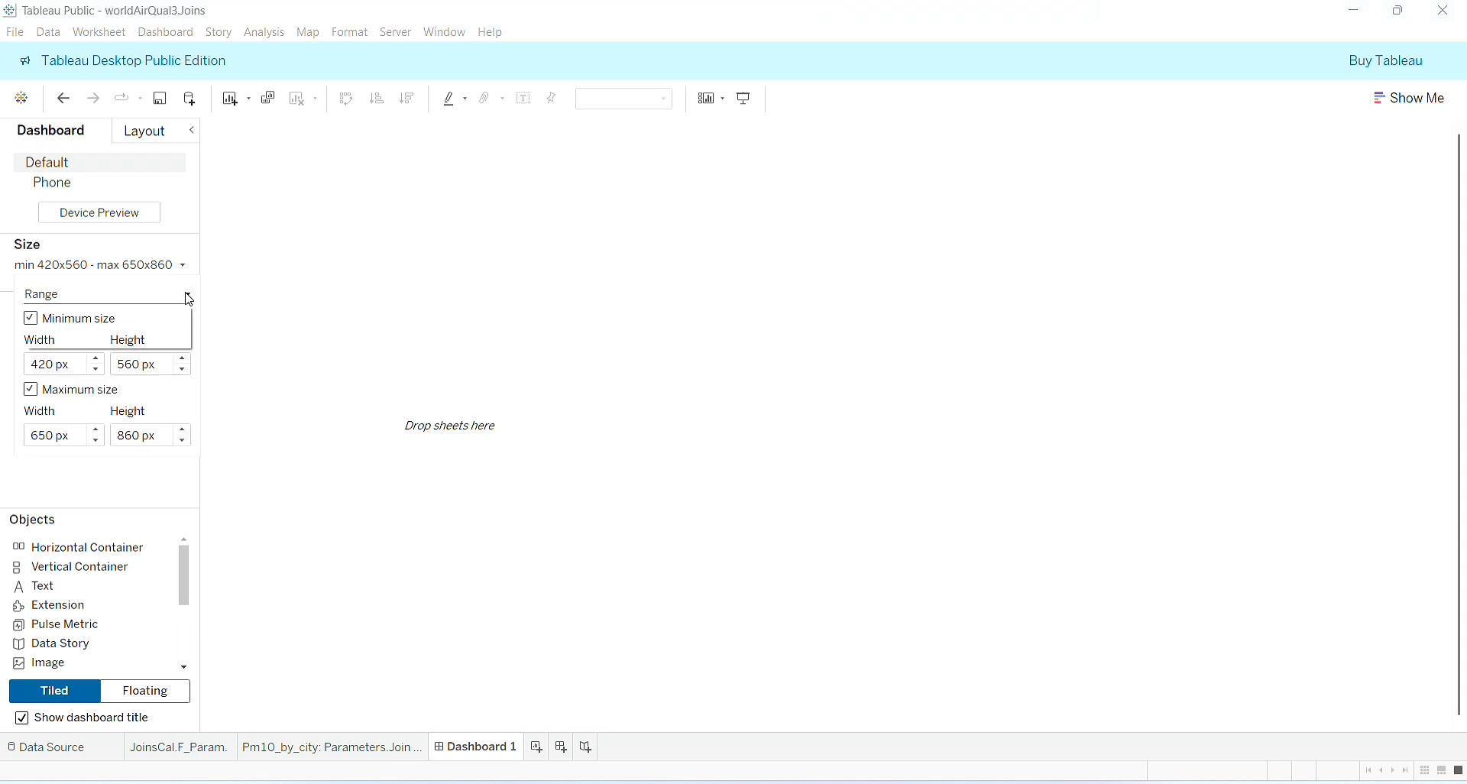
left_click(159, 327)
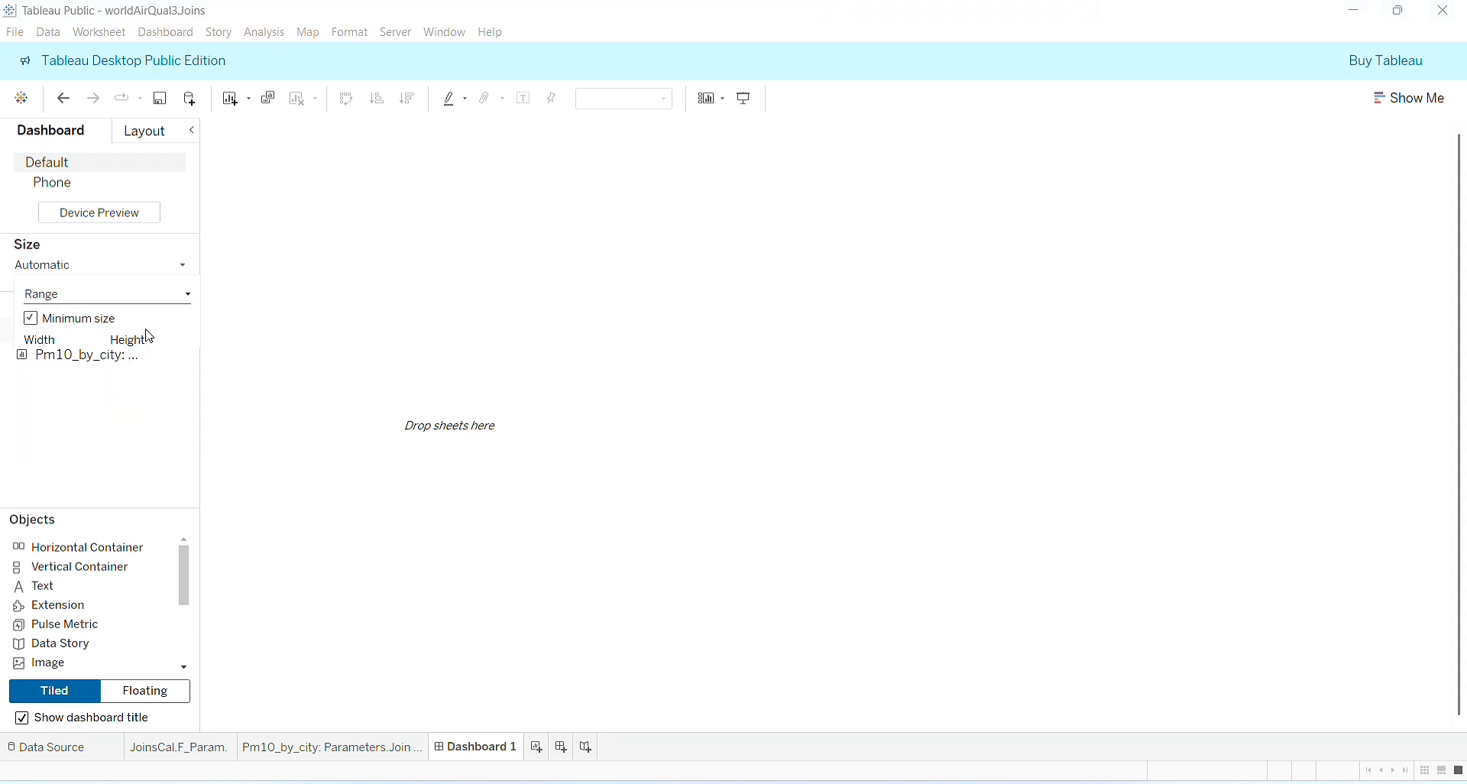
left_click(528, 383)
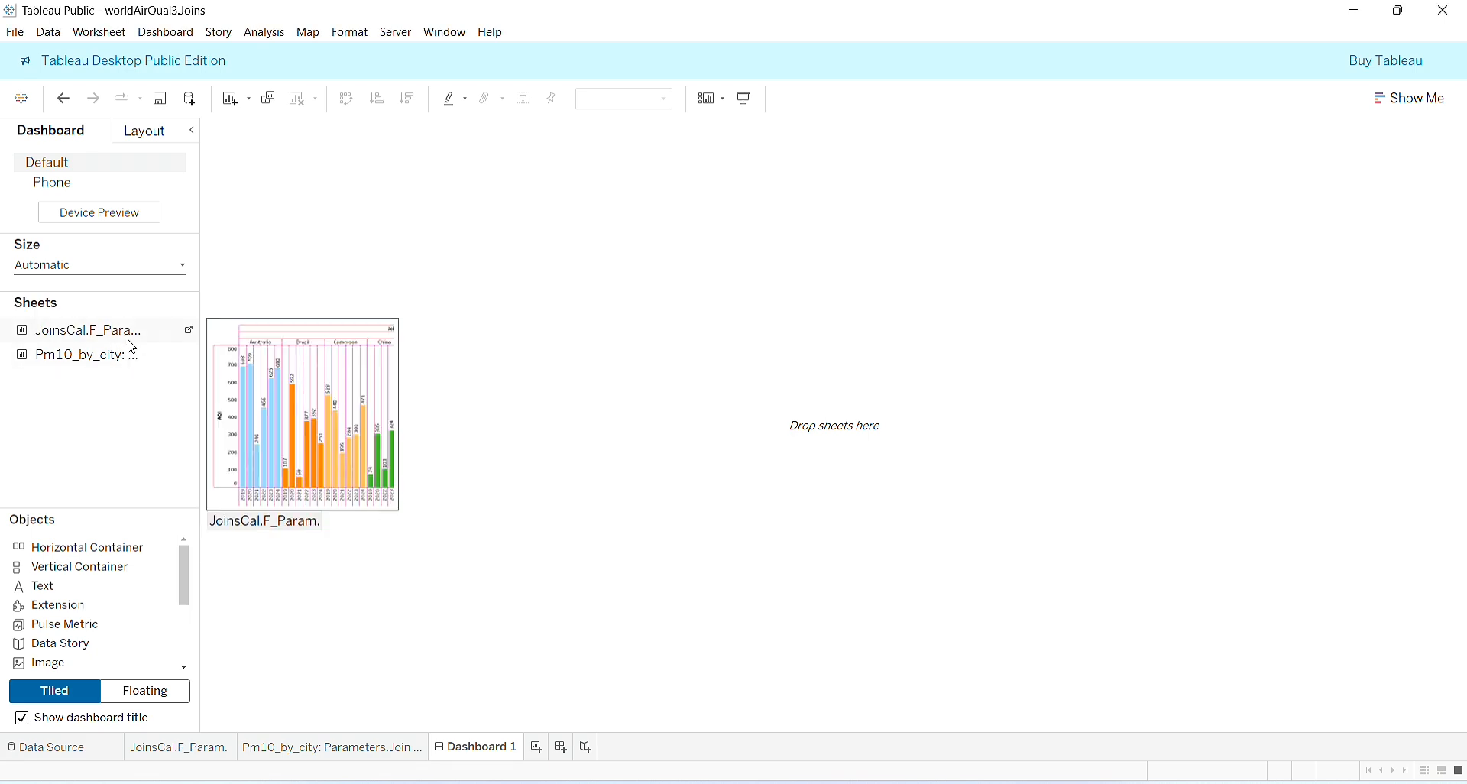
- Review the JoinsCal.F_Param. and Pm10_by_city worksheets and the join between AirQuality_Data and HealthImpact_Data1 in the data source
left_click(183, 749)
left_click(284, 753)
left_click(178, 747)
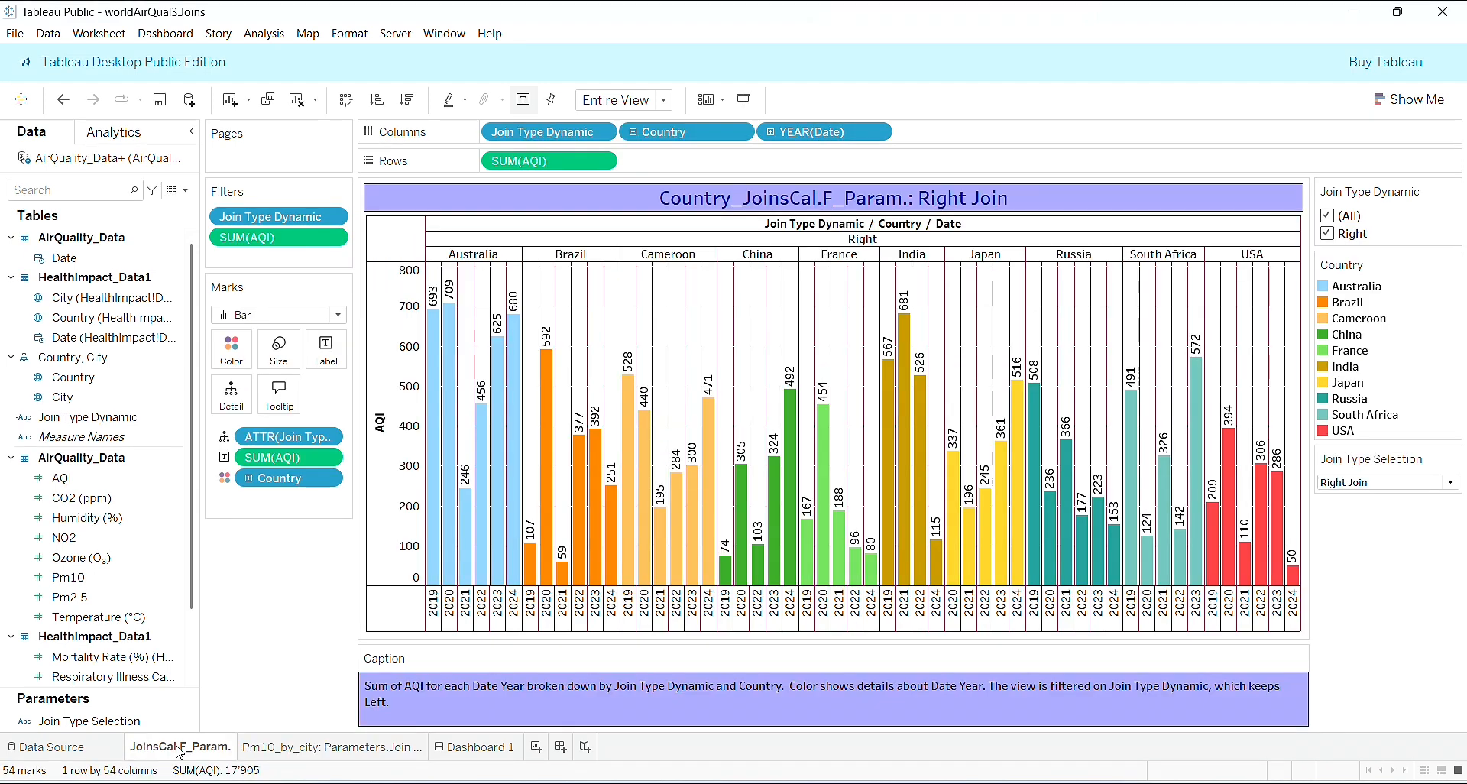
left_click(64, 752)
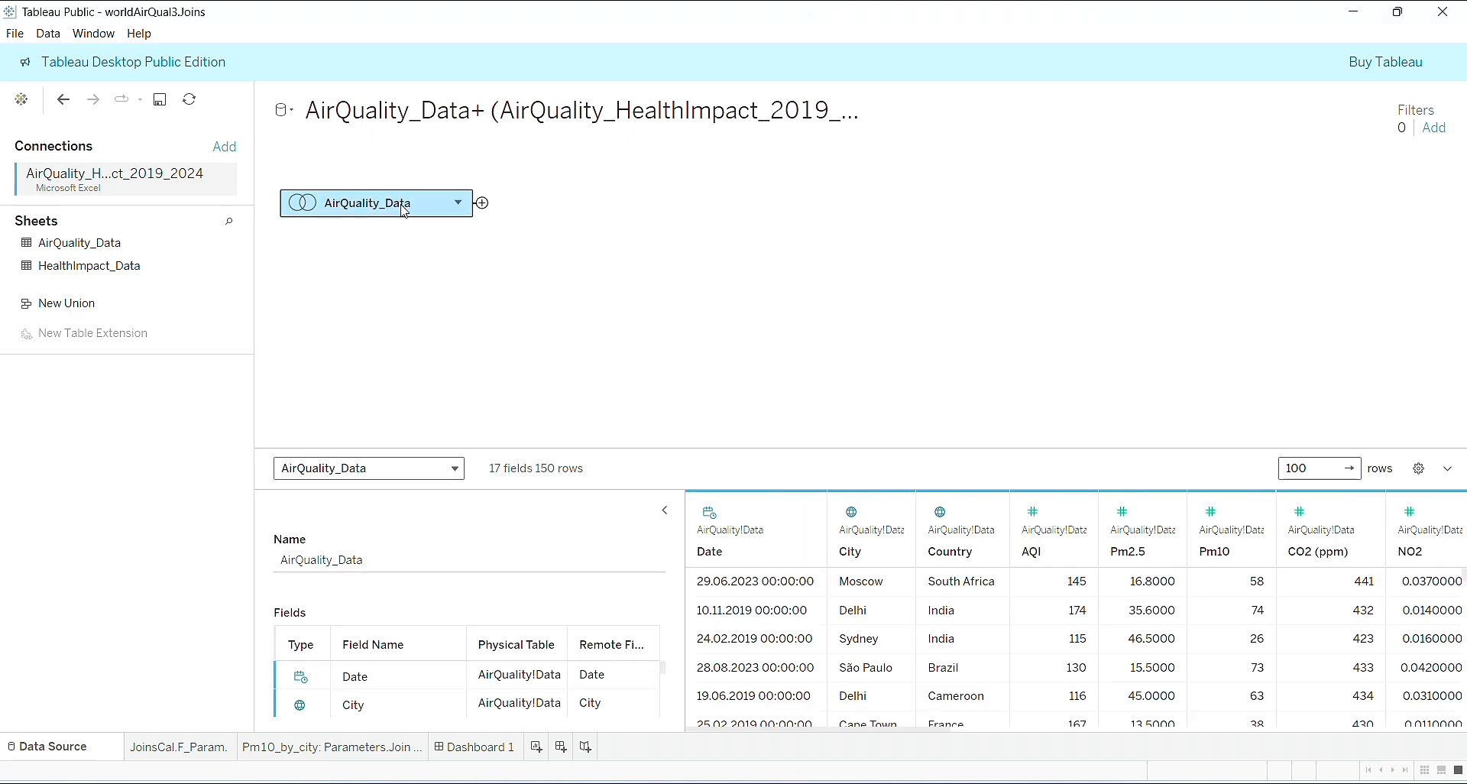
double_click(405, 211)
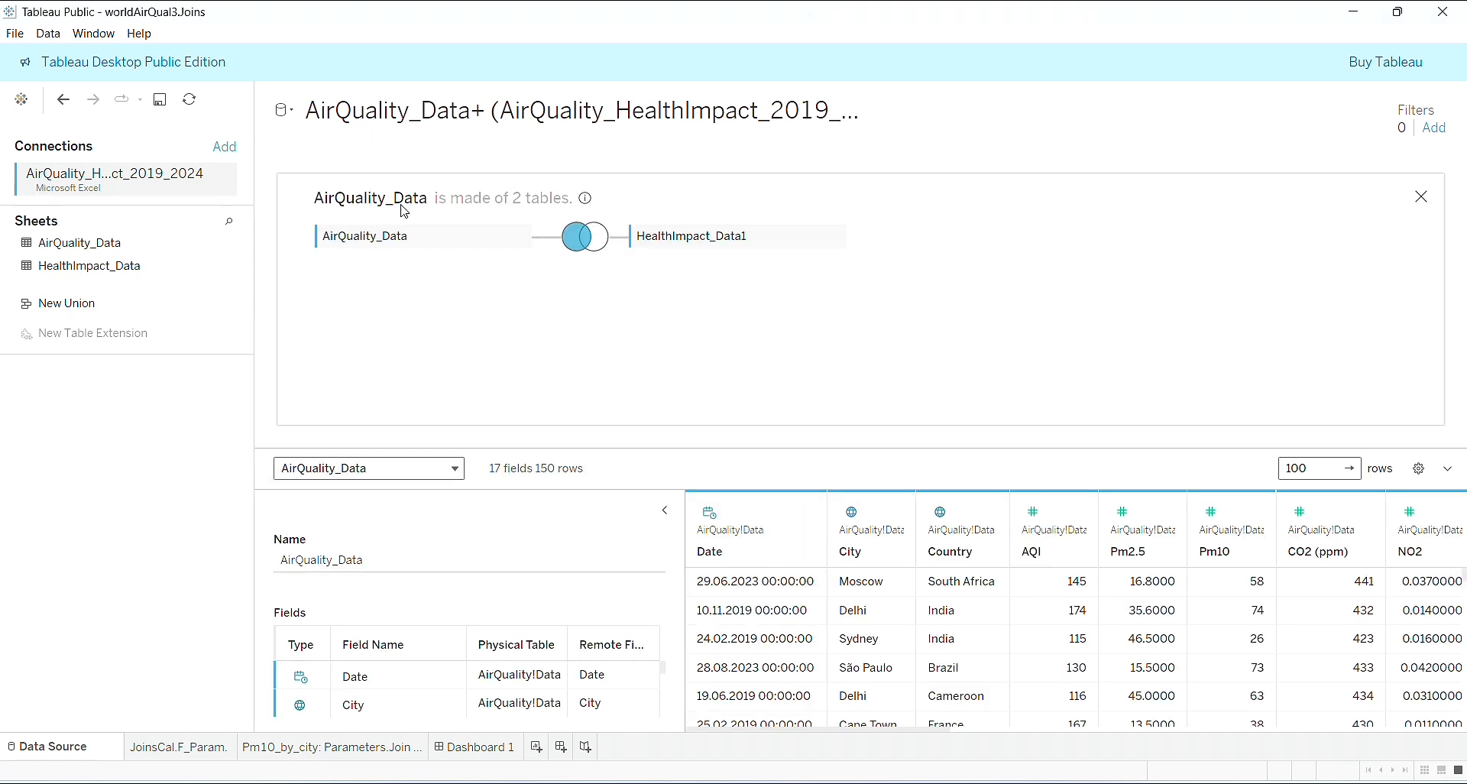
left_click(168, 754)
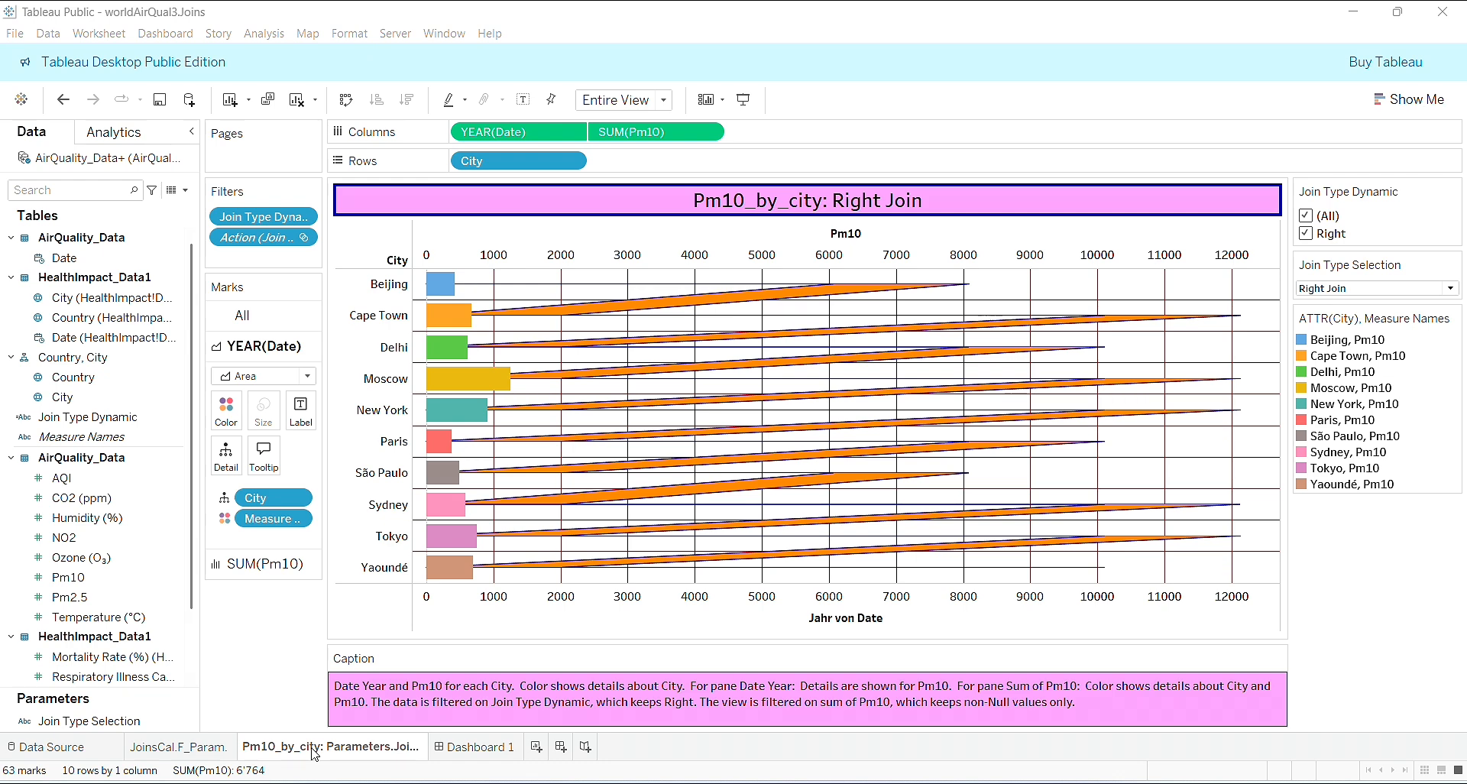
left_click(168, 754)
left_click(260, 755)
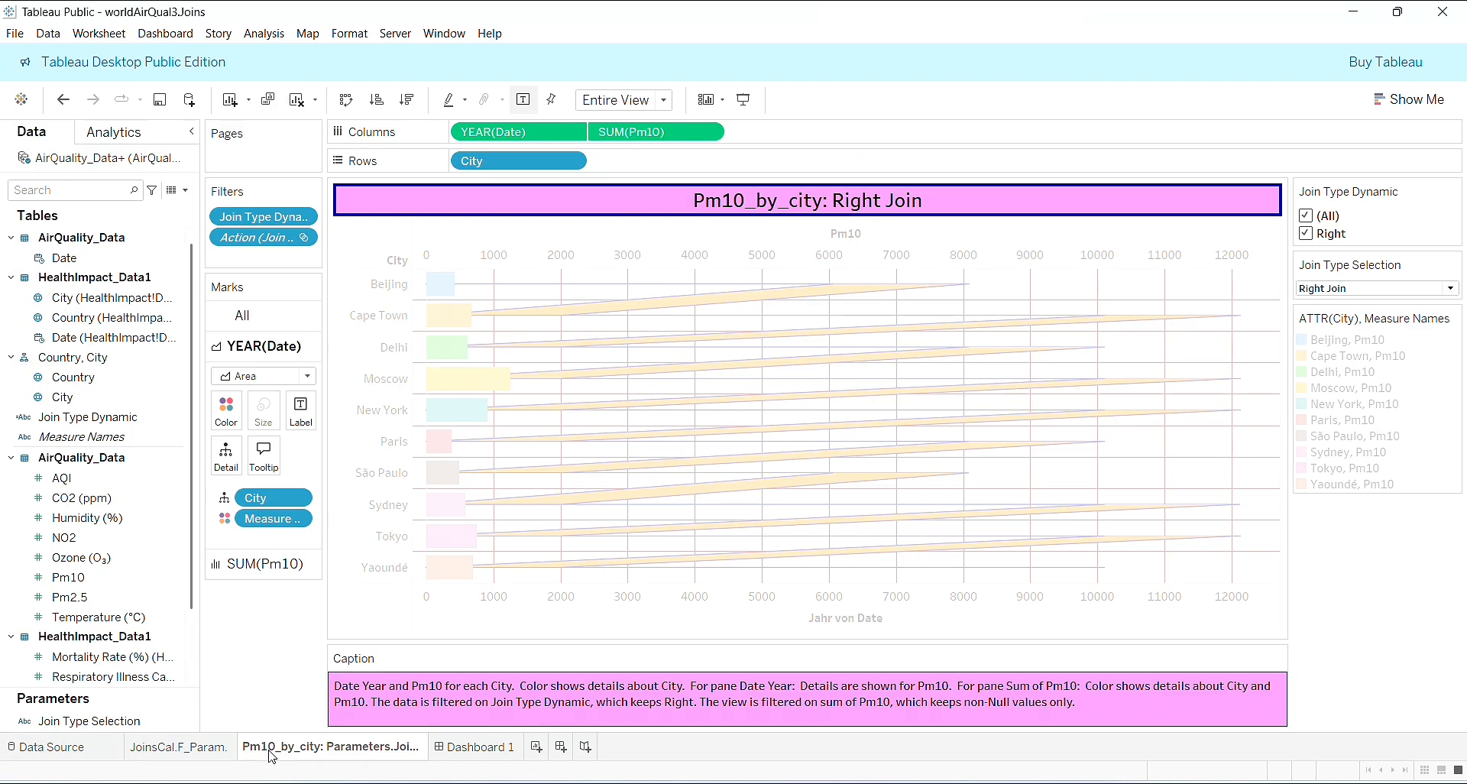
- Add a horizontal container to Dashboard 1 and place the JoinsCal.F_Param. sheet in it
left_click(474, 749)
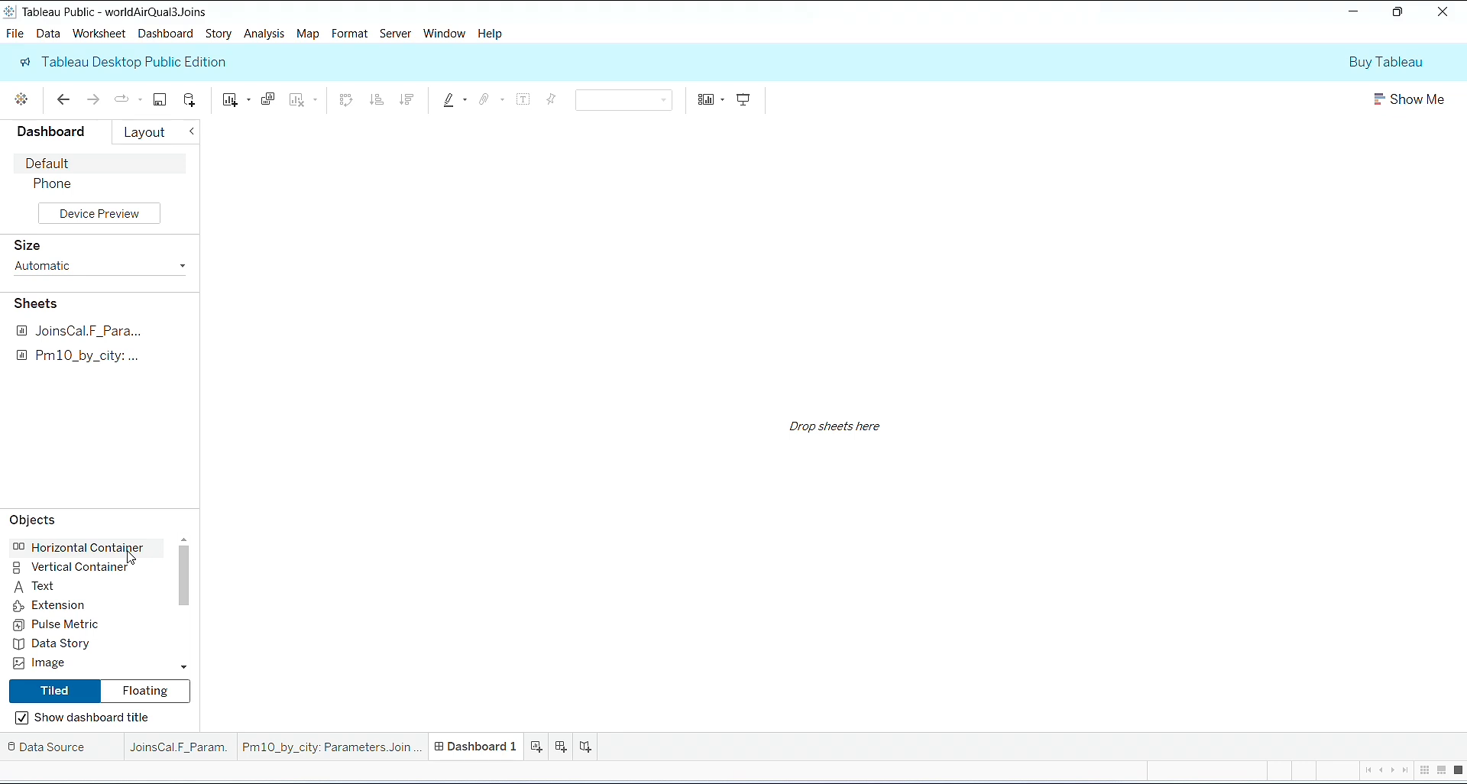
left_click_drag(131, 558, 868, 327)
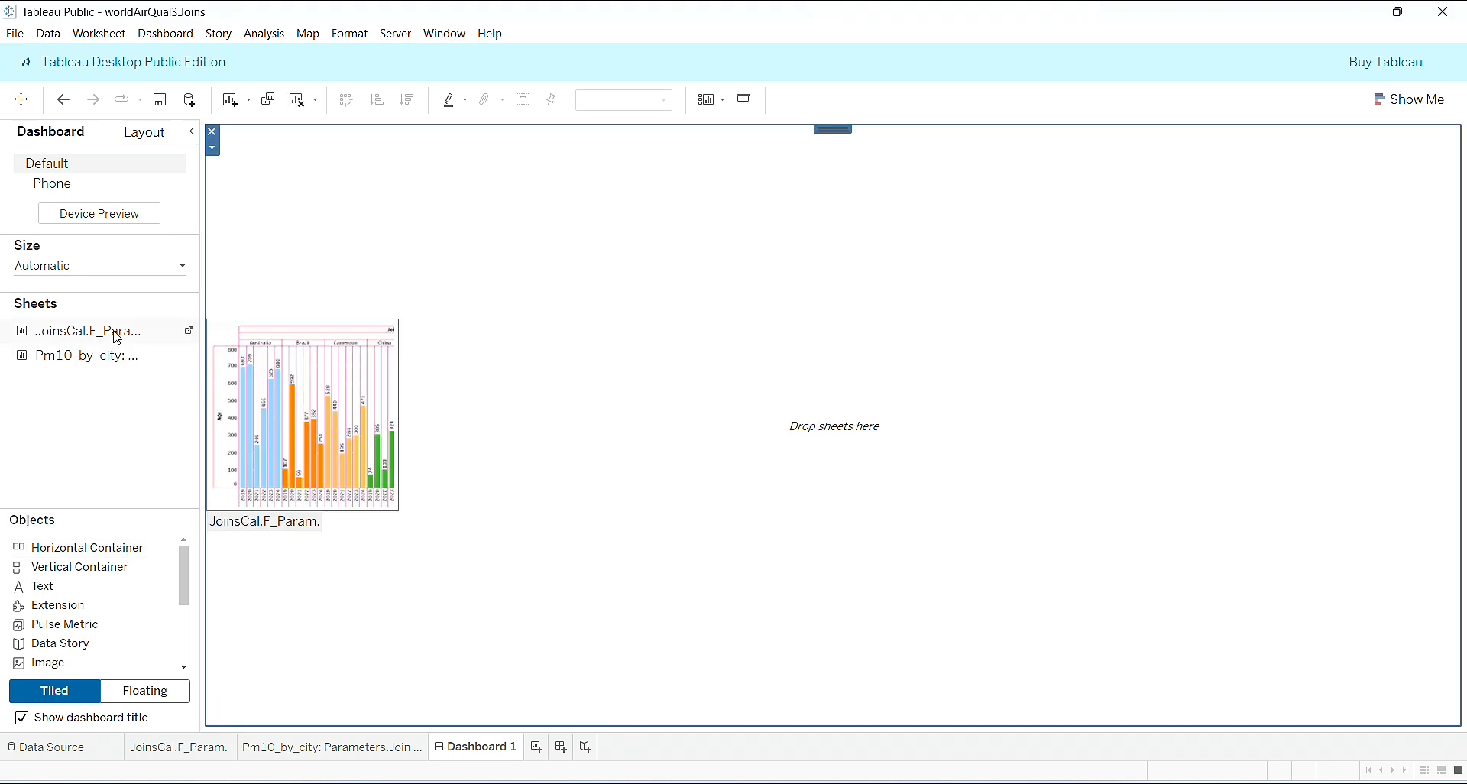
left_click_drag(117, 337, 524, 361)
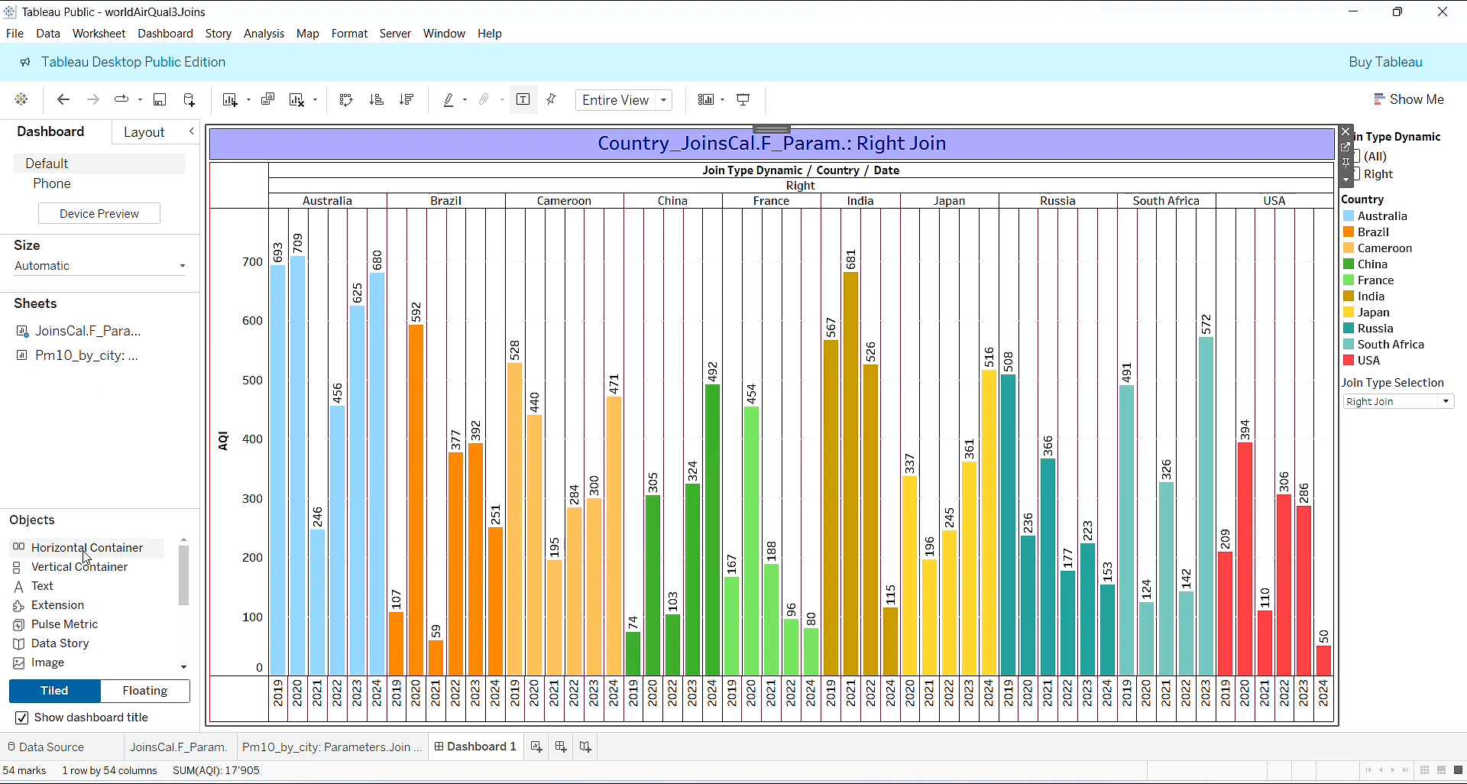
- Place the Pm10_by_city sheet in a new horizontal container below the AQI chart, splitting the dashboard height roughly evenly between them
left_click_drag(86, 558, 657, 547)
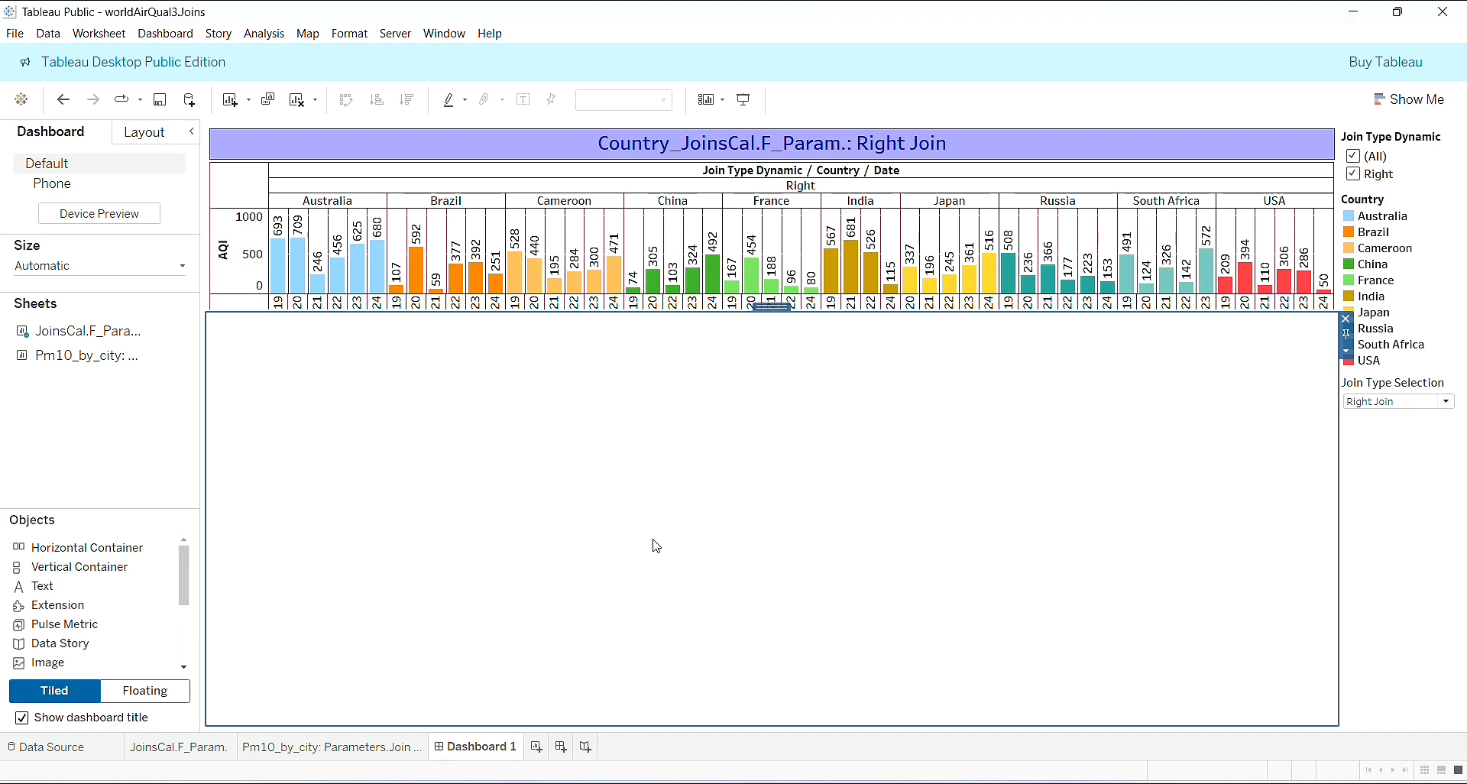
left_click_drag(851, 313, 879, 460)
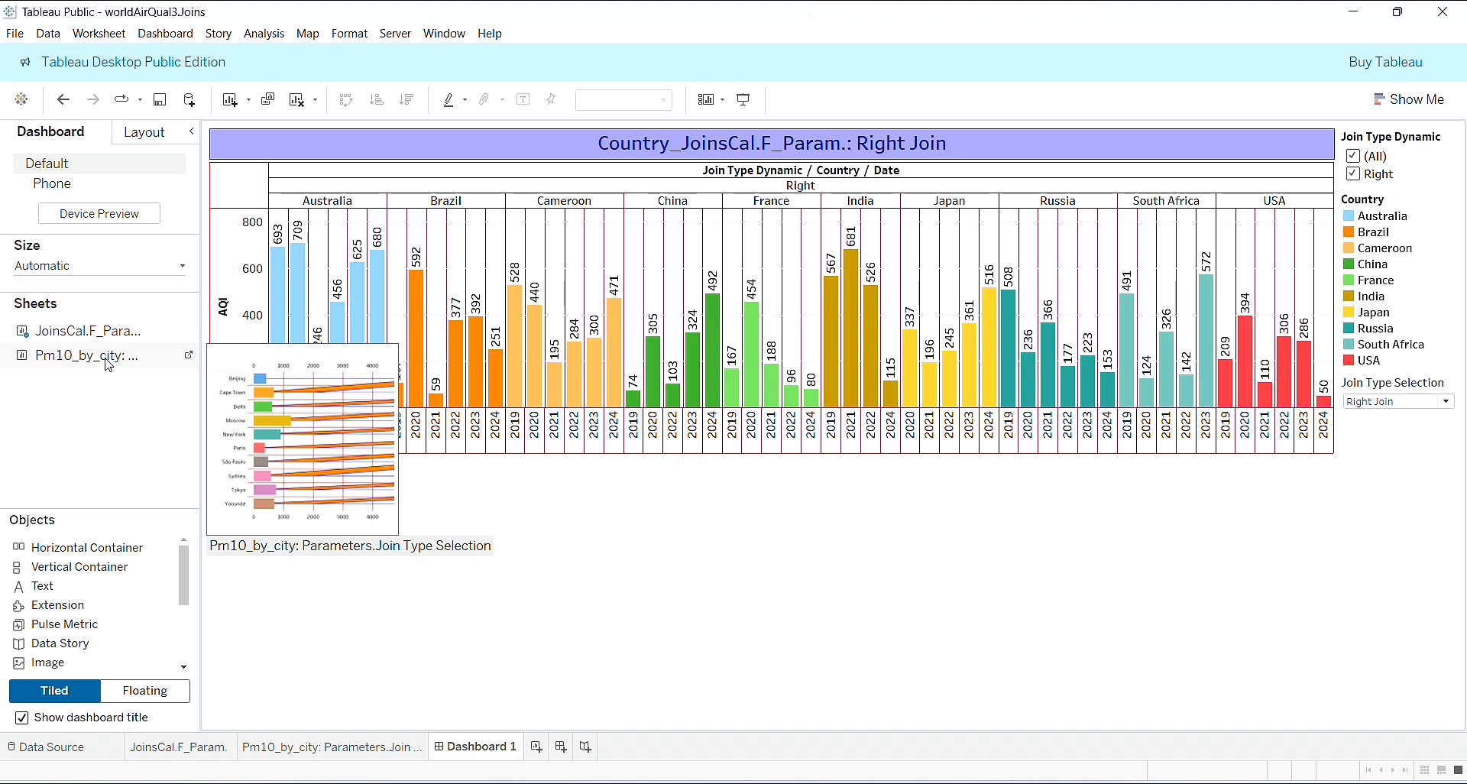
left_click_drag(110, 365, 549, 650)
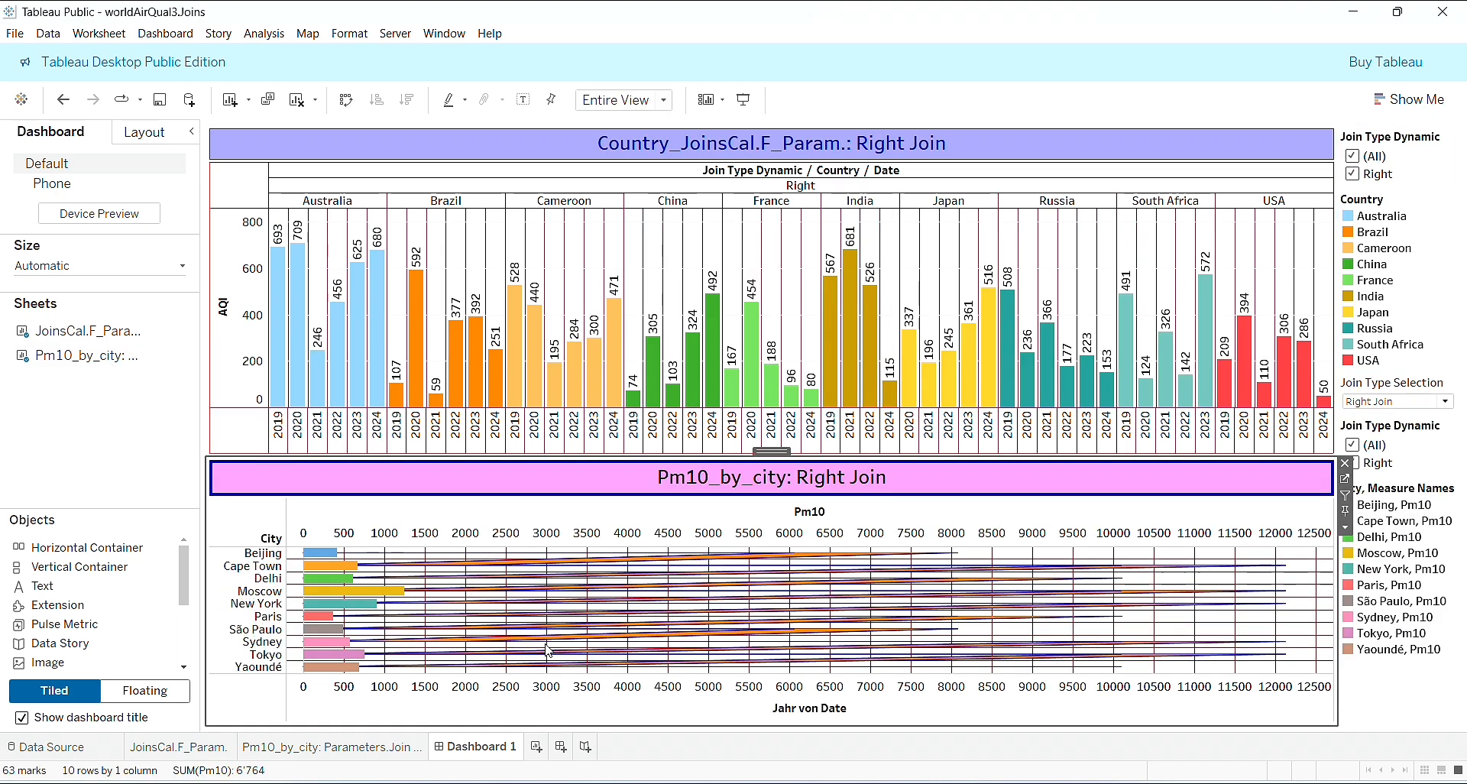
- Examine the AQI by country and Pm10 by city charts on their original worksheets
left_click(190, 753)
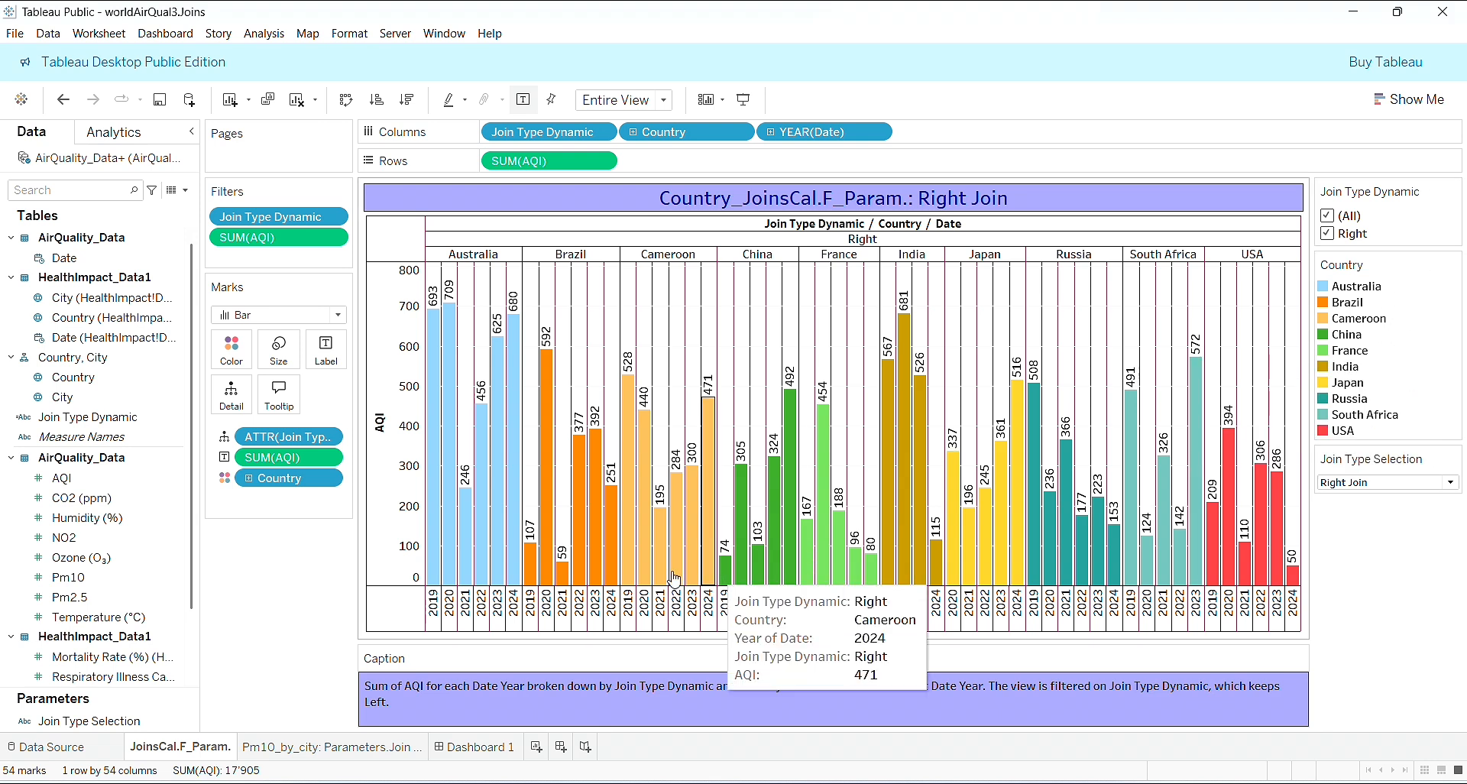
left_click(315, 747)
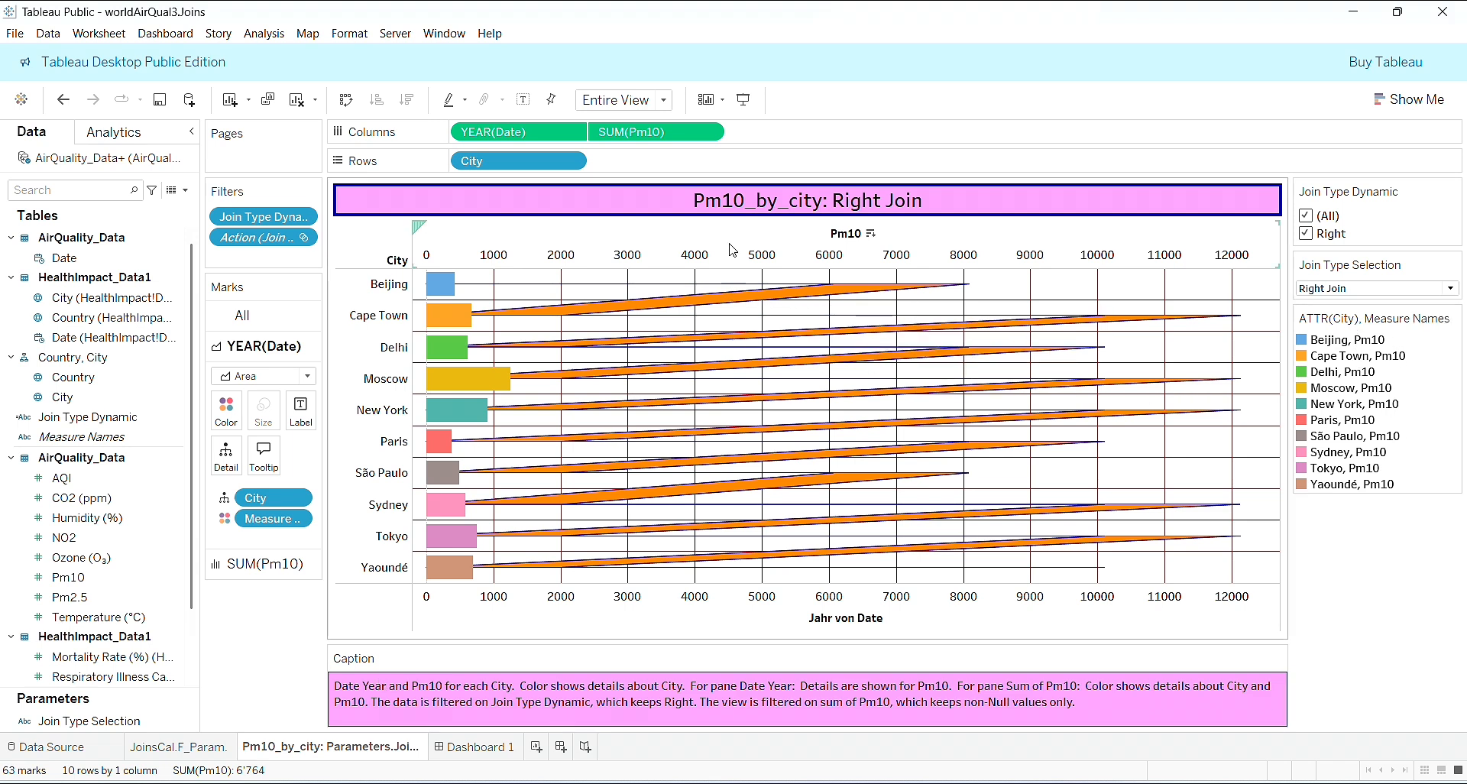
left_click(201, 749)
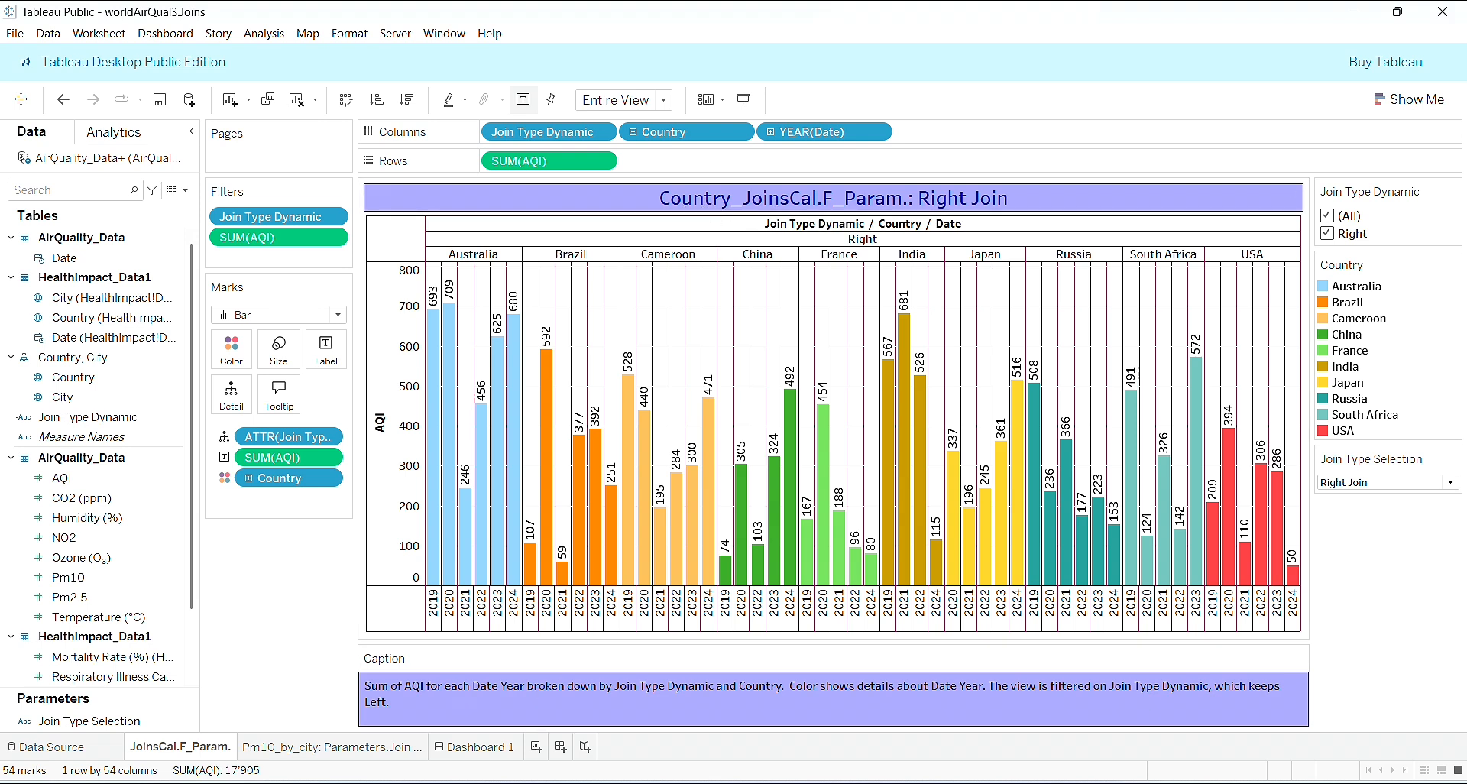
- Display the dashboard title above the charts on Dashboard 1
left_click(477, 747)
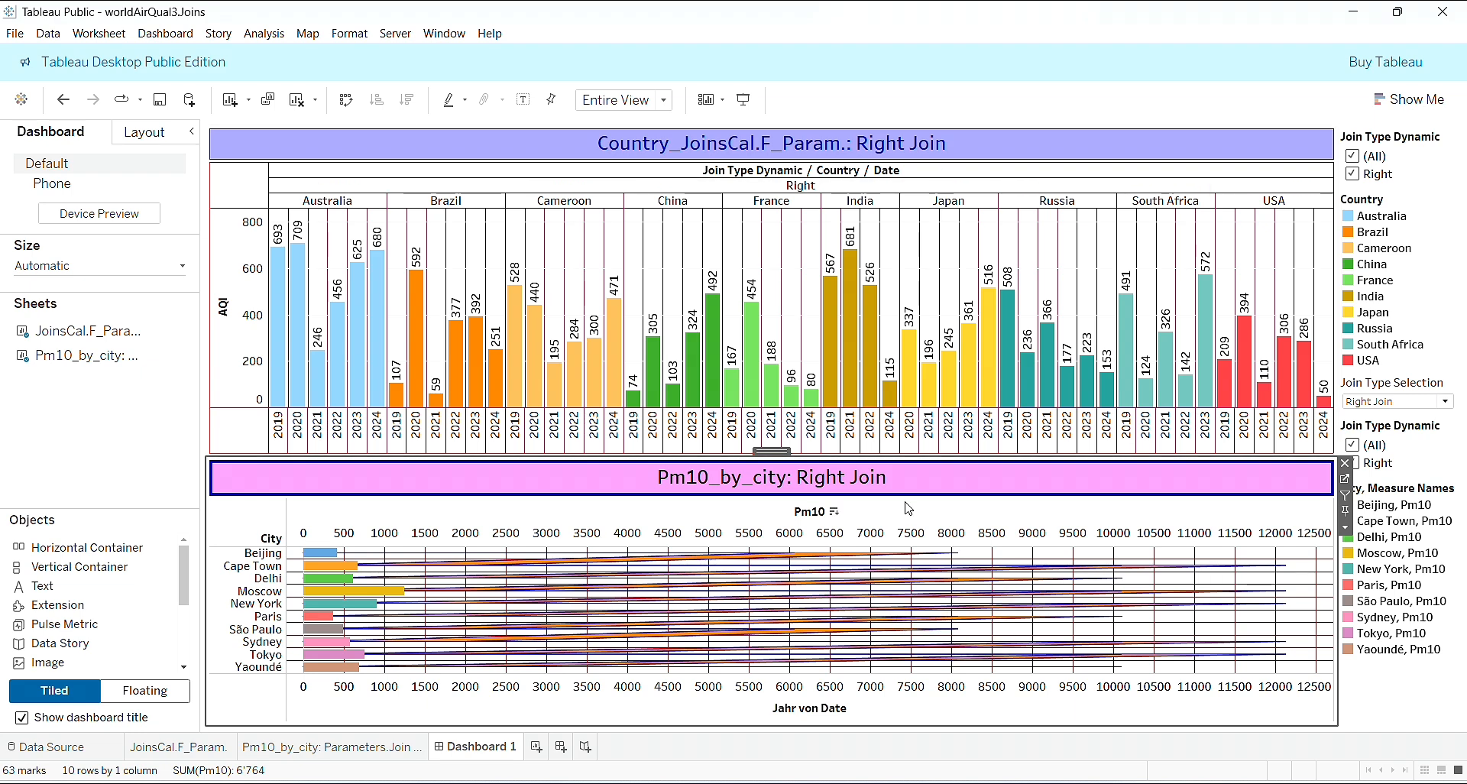
left_click(22, 718)
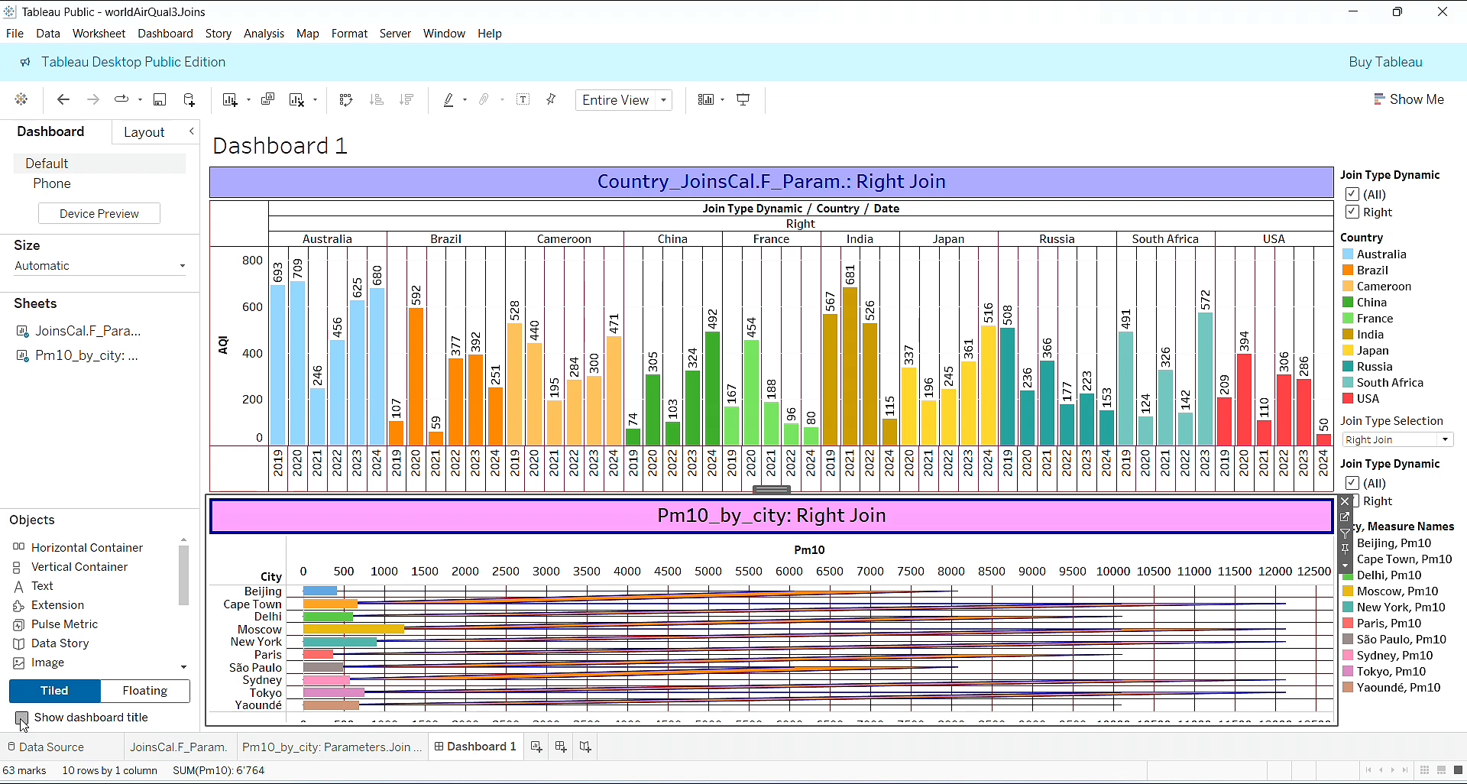
left_click(22, 718)
left_click(22, 719)
- Replace the dashboard title with the centred text ‘JoinType_for_AQI_by_Country_&_Pm10_by_City’
right_click(514, 155)
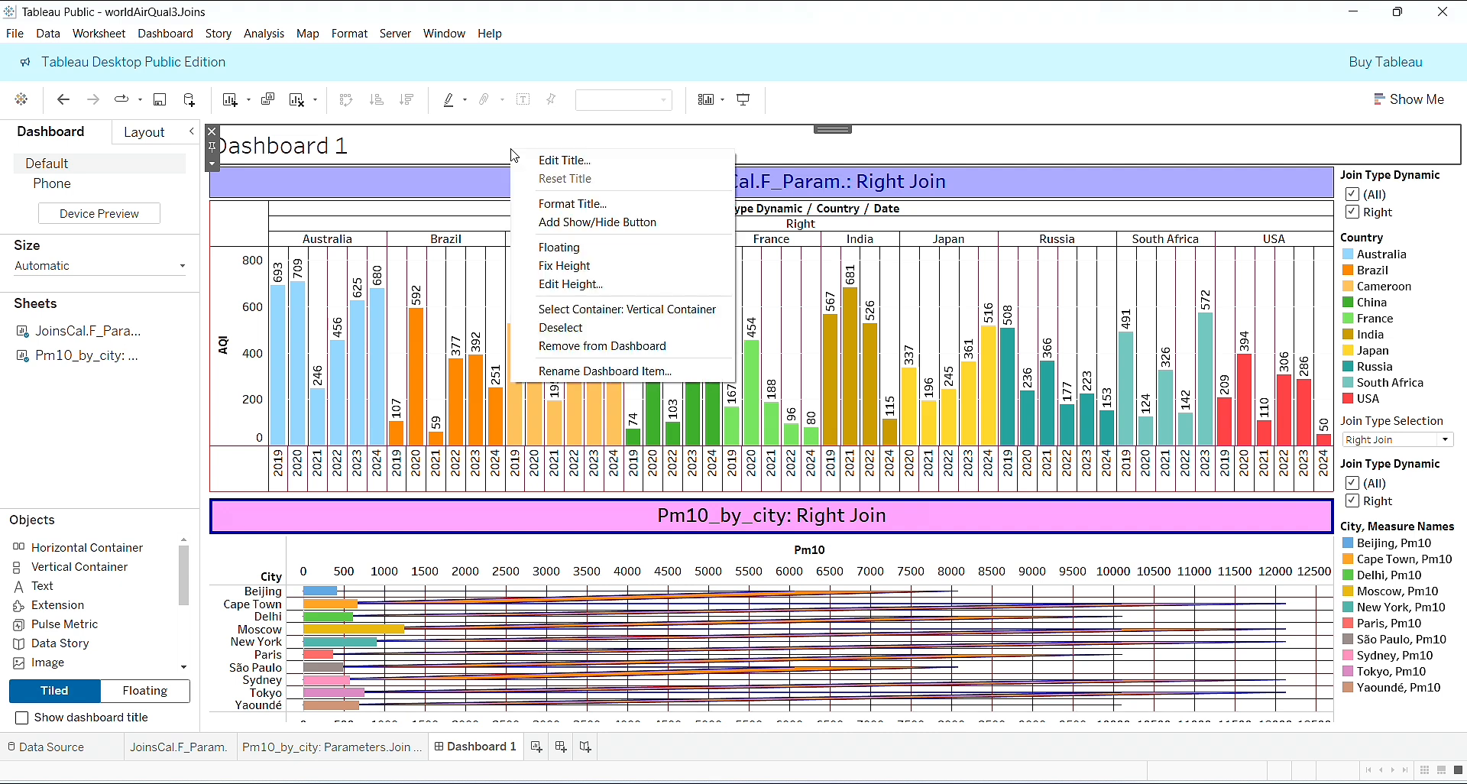
left_click(551, 160)
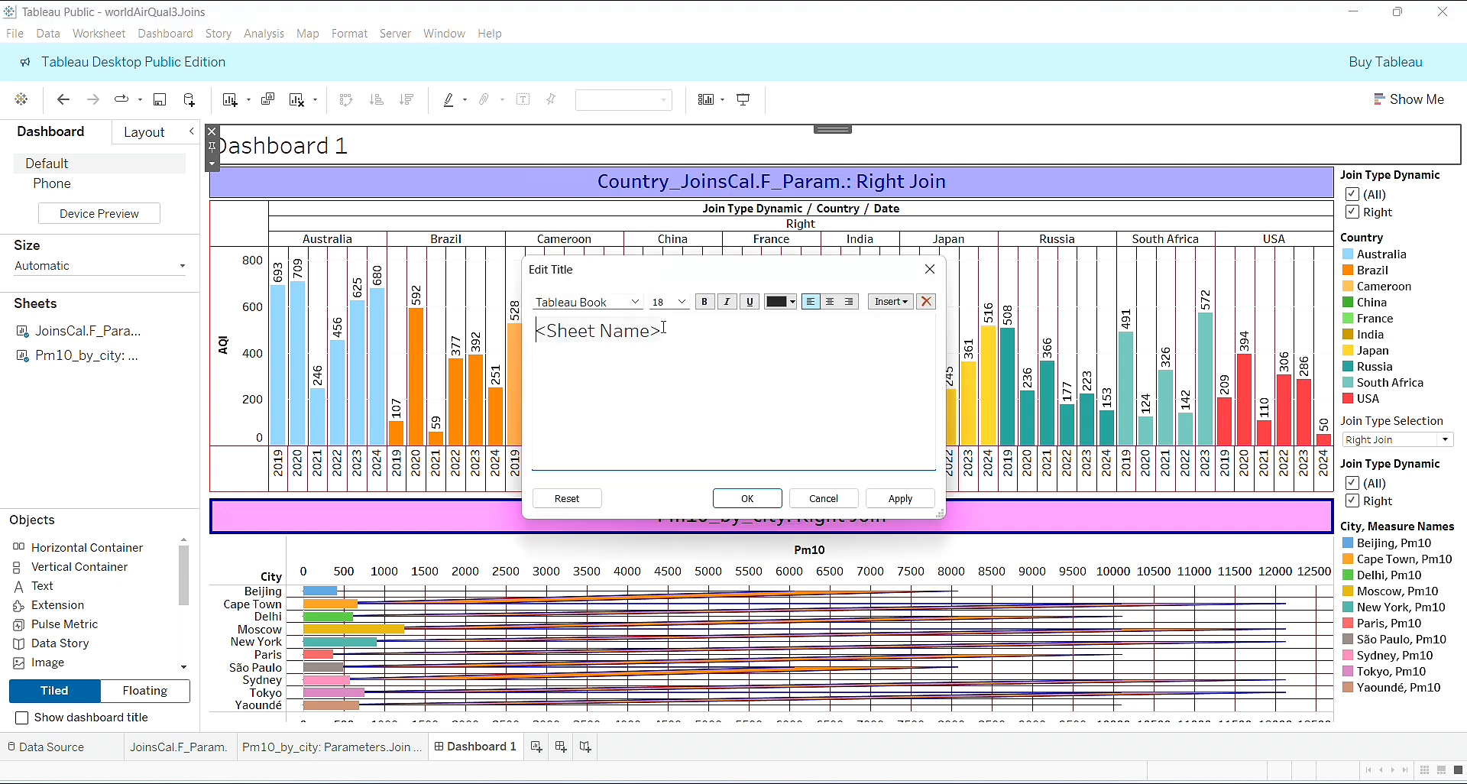
double_click(623, 330)
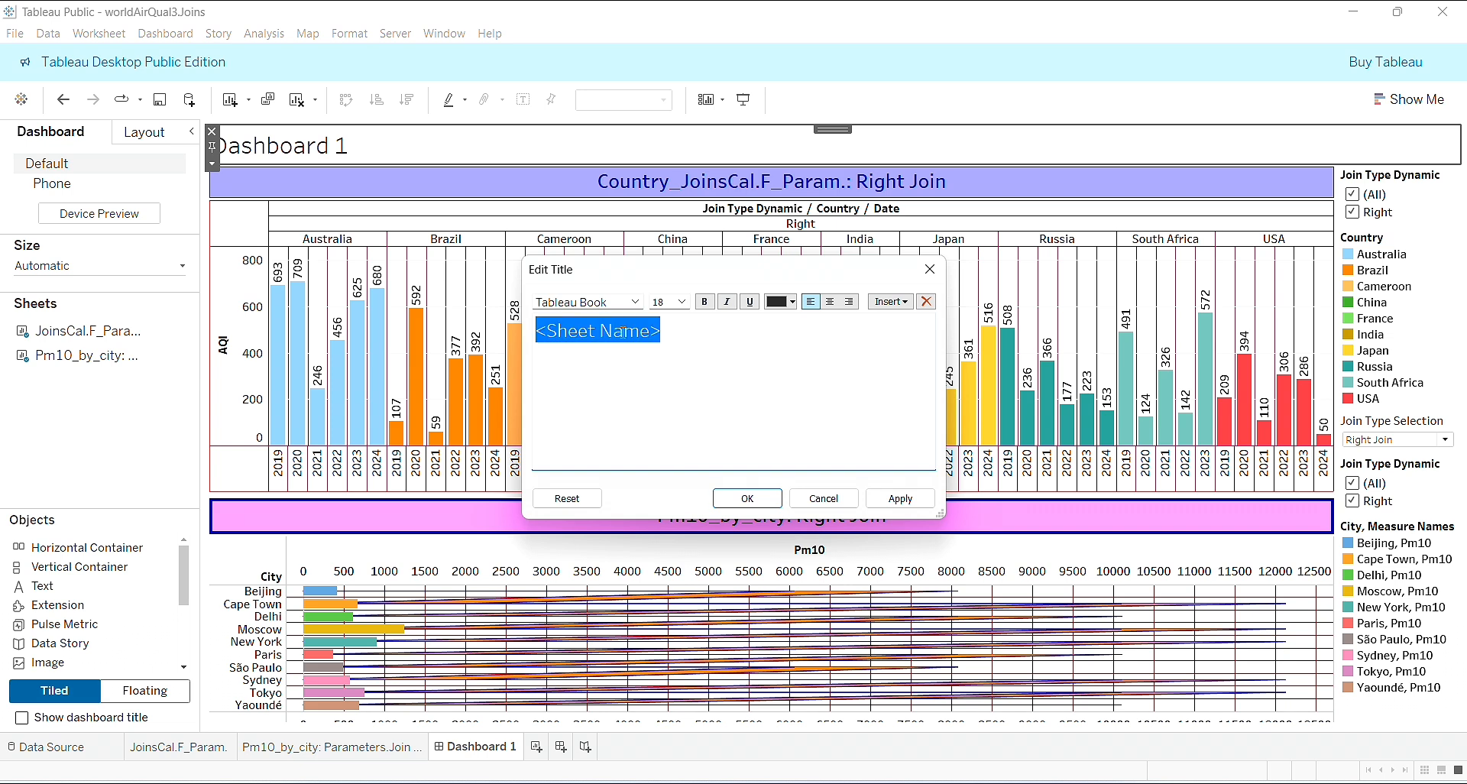
key("BackSpace")
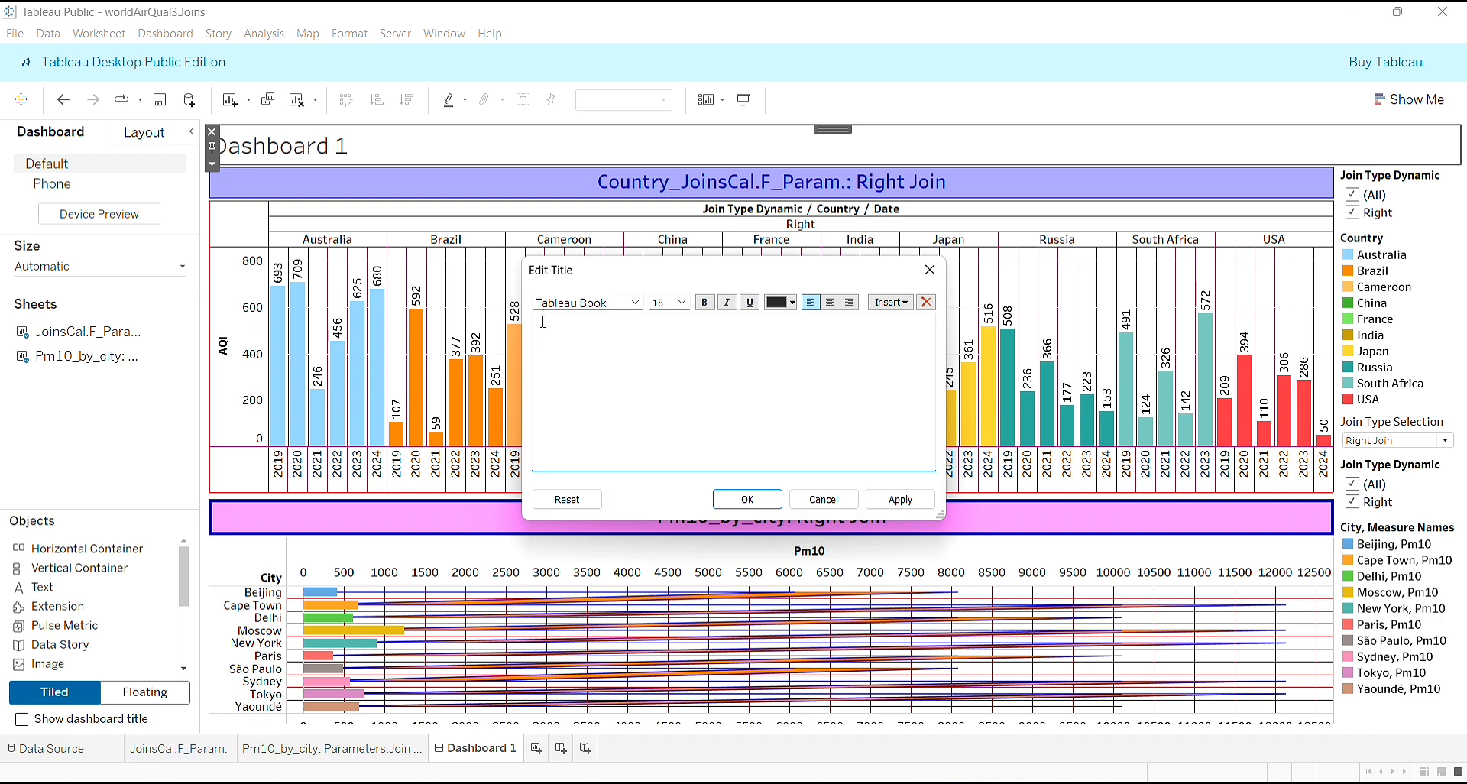
type("'JoinType_for_AQI_by_Country_&_Pm10_by_City'")
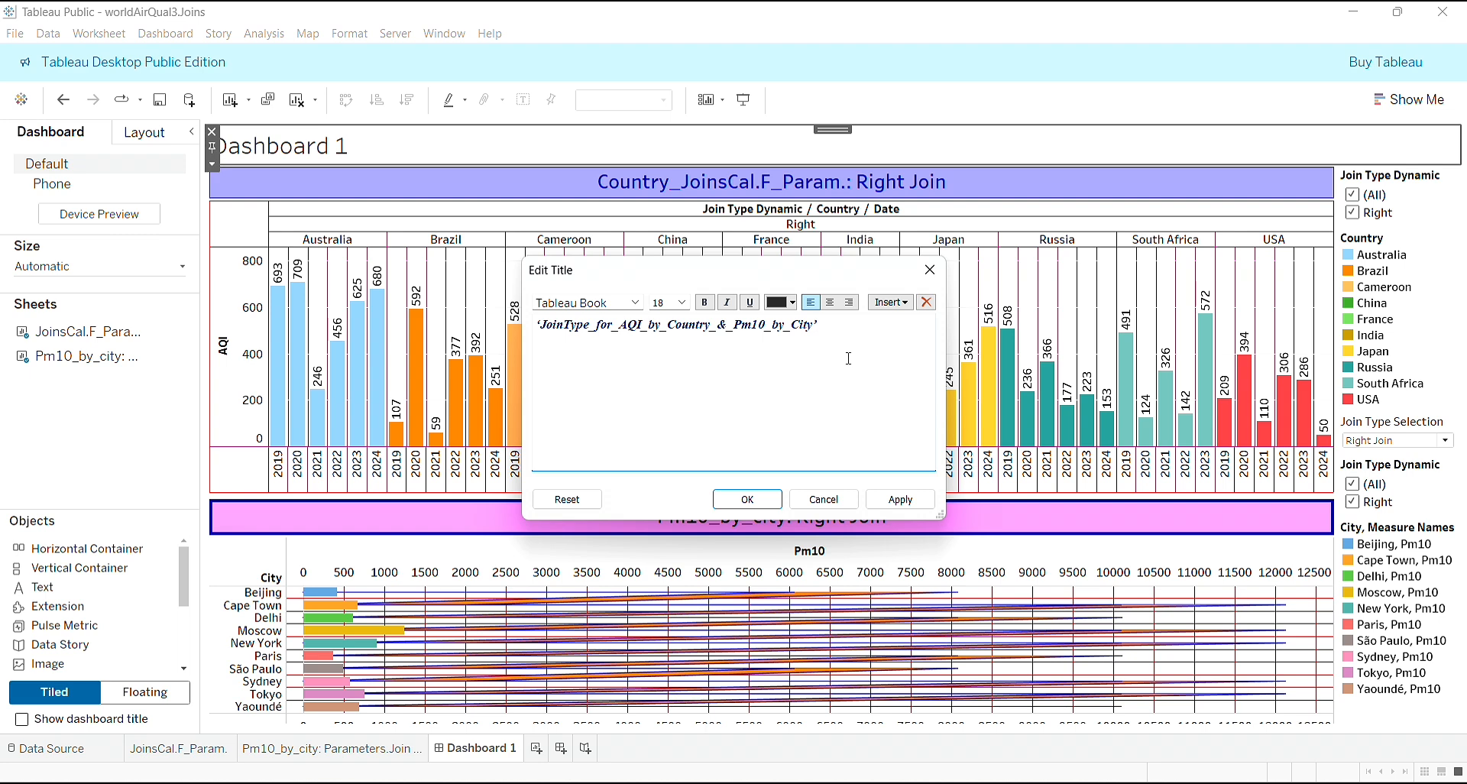
left_click(831, 304)
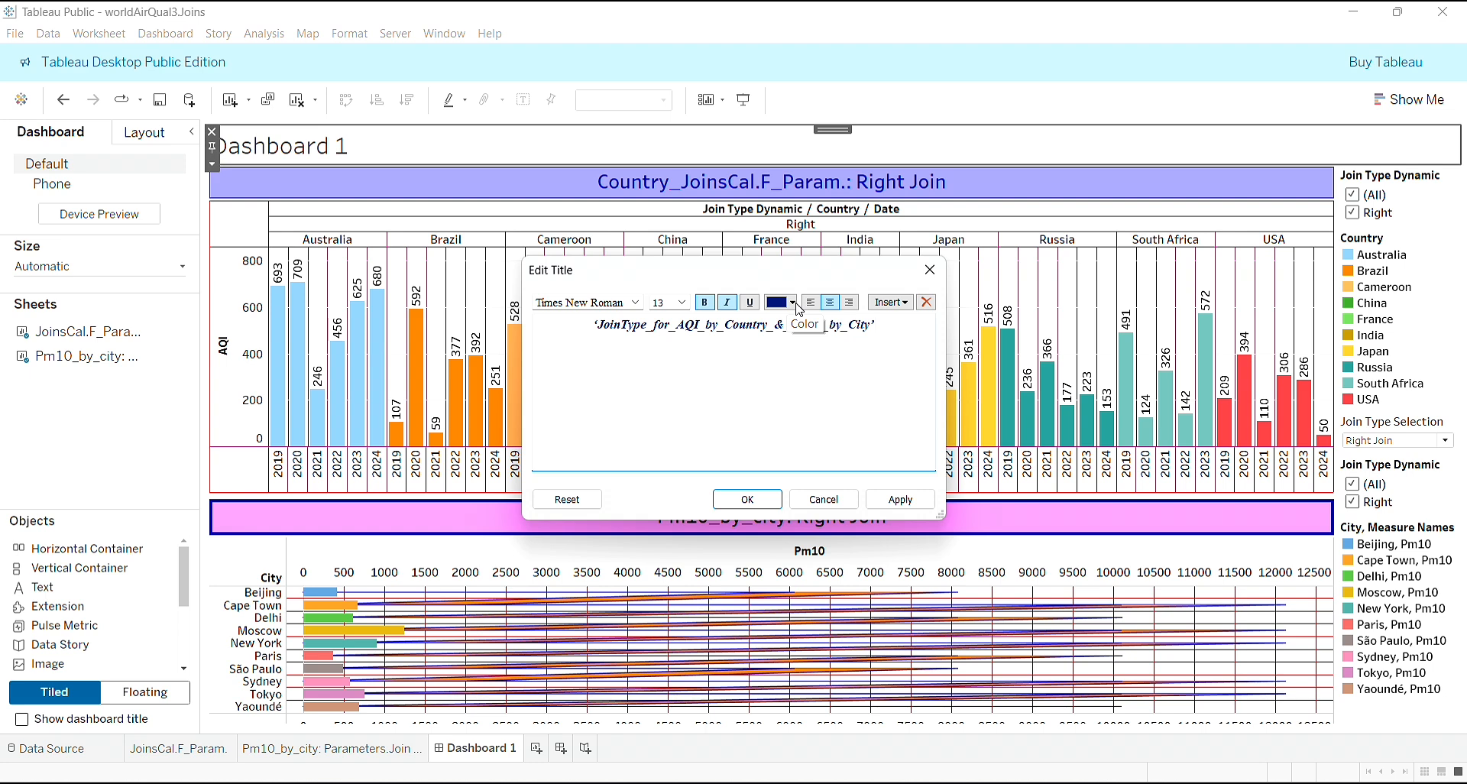
left_click(747, 499)
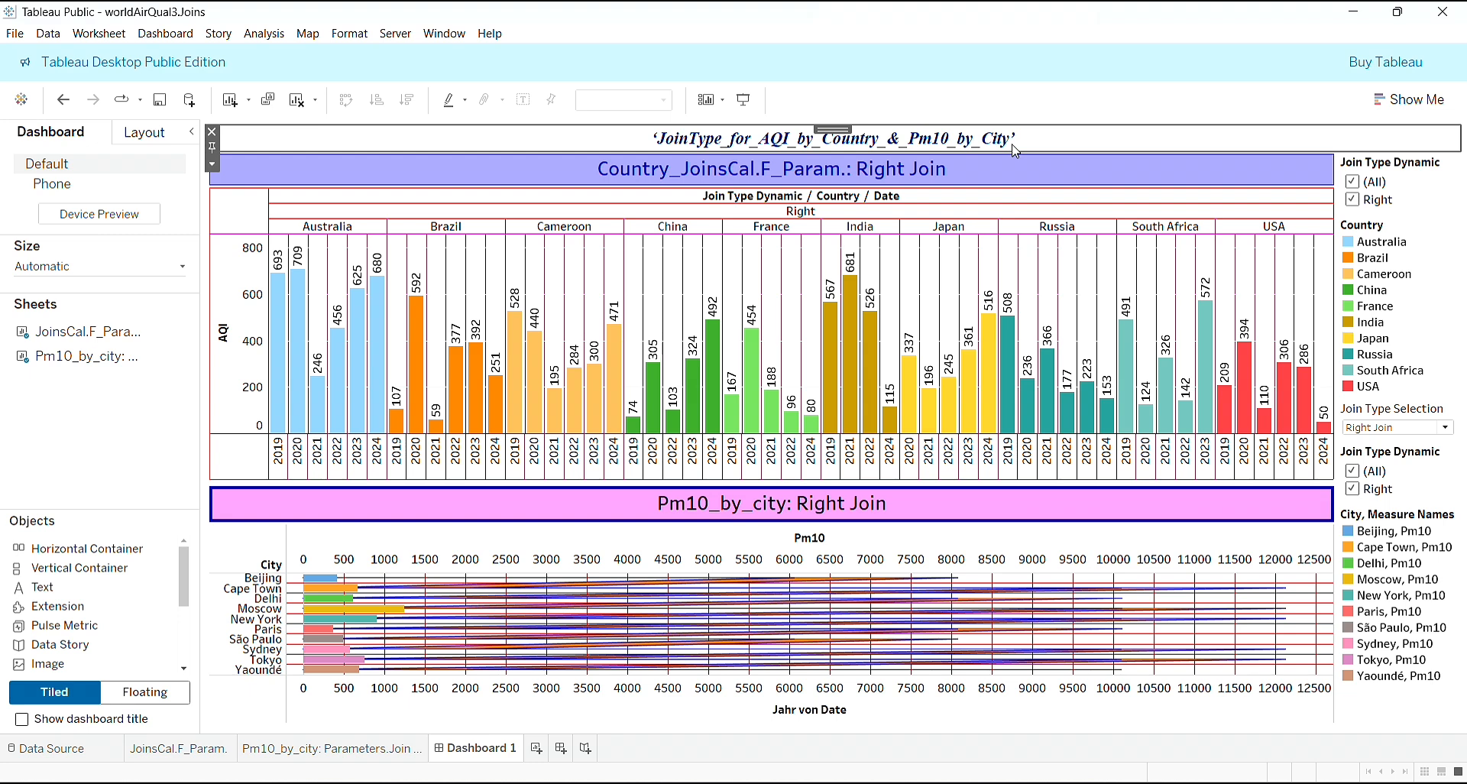
- Set the font size of the whole dashboard title to 15
right_click(1016, 148)
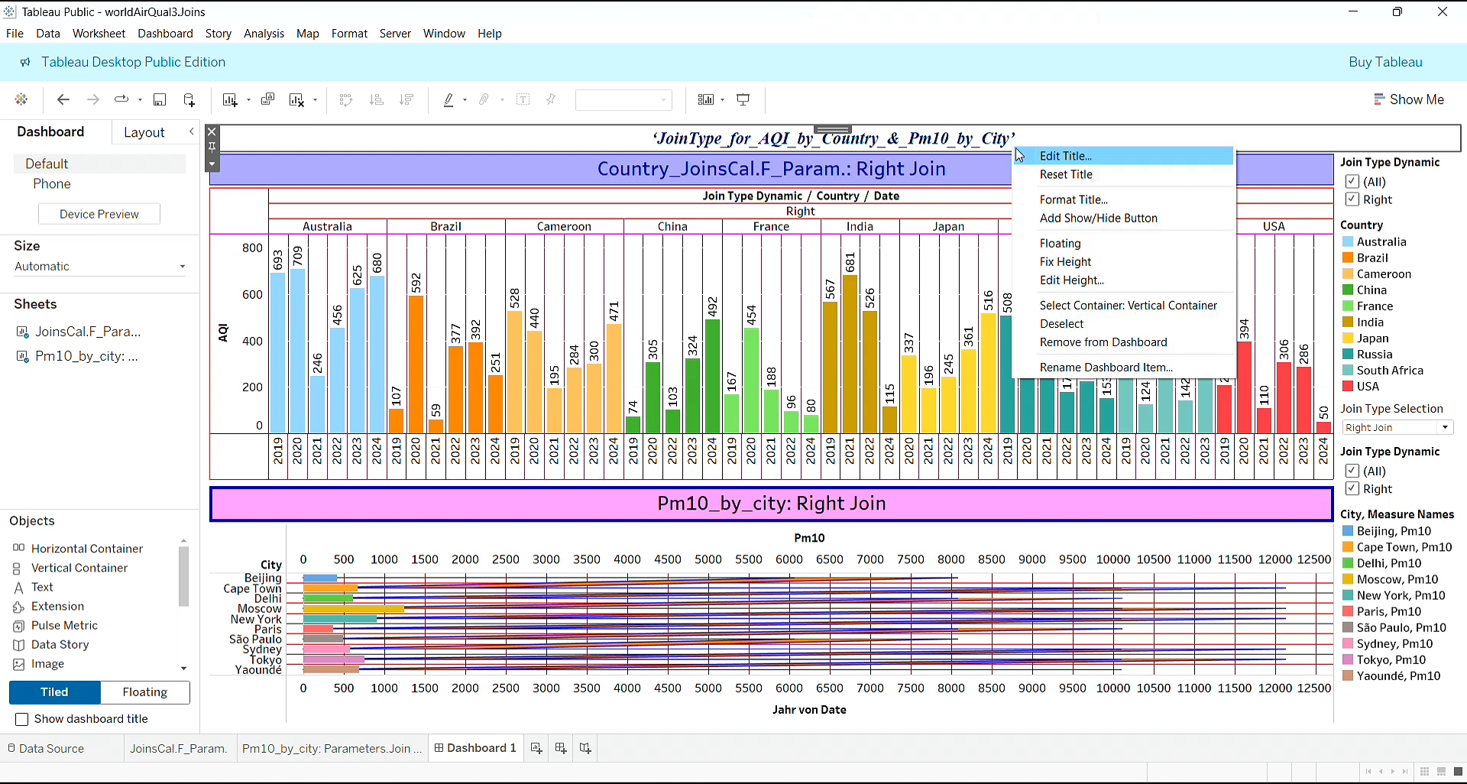
left_click(1054, 155)
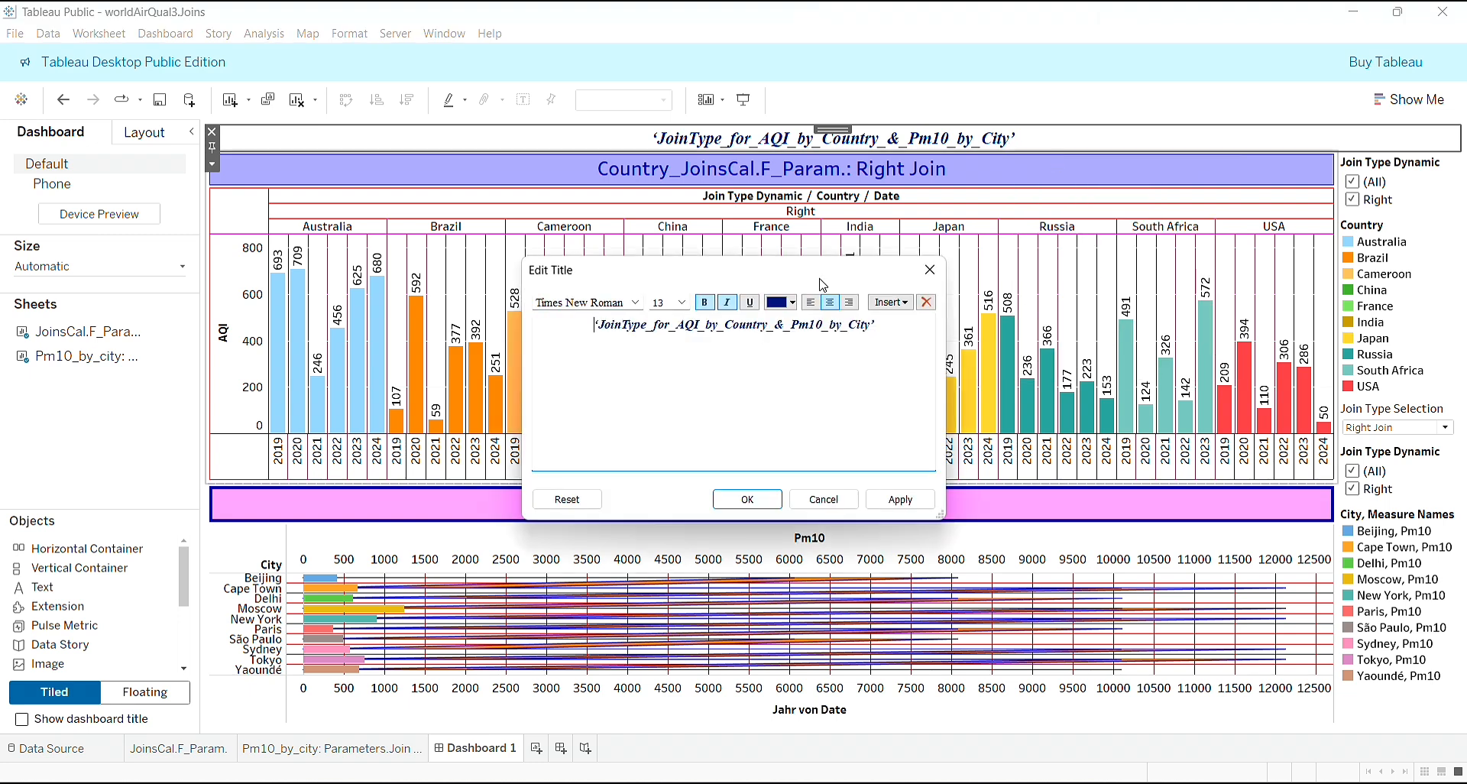
triple_click(770, 324)
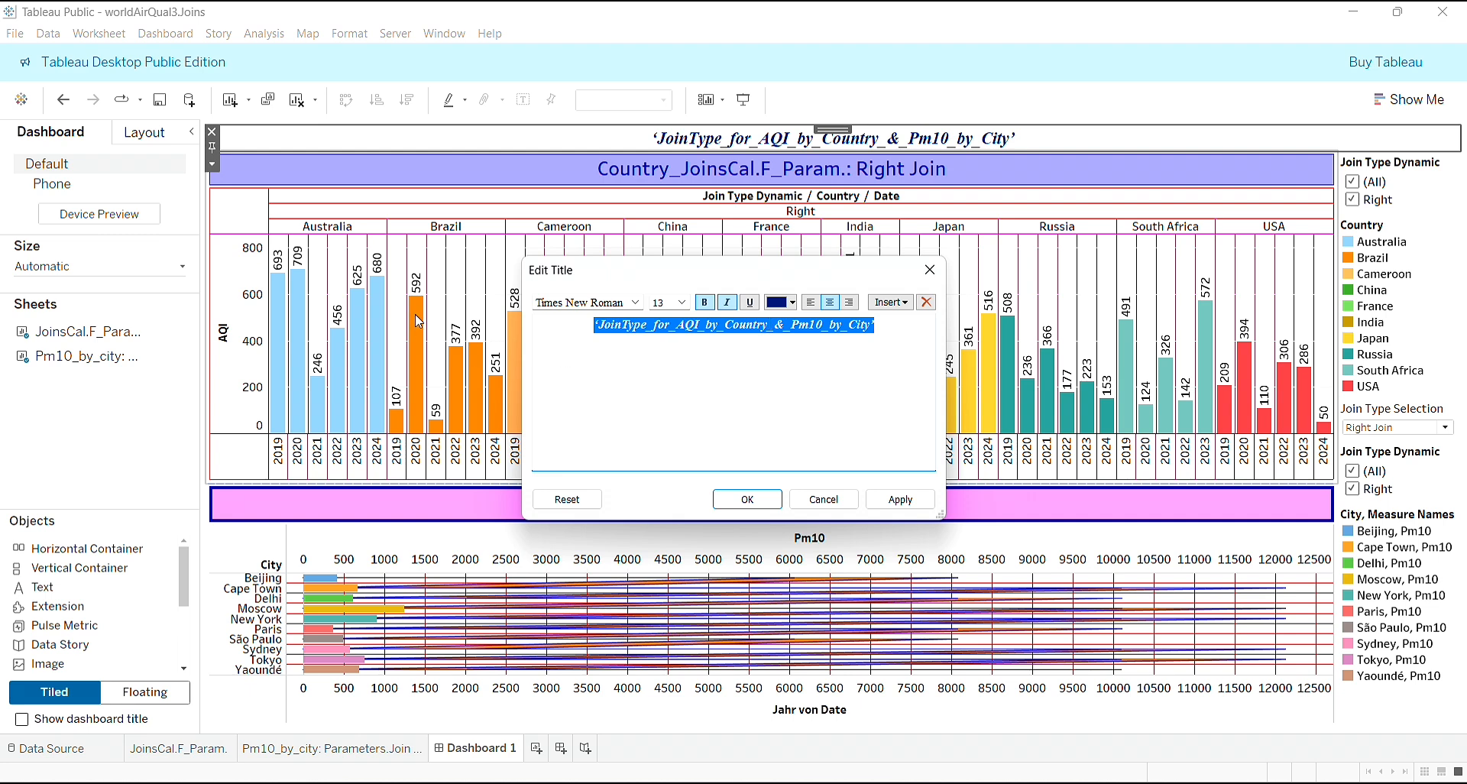
left_click(682, 302)
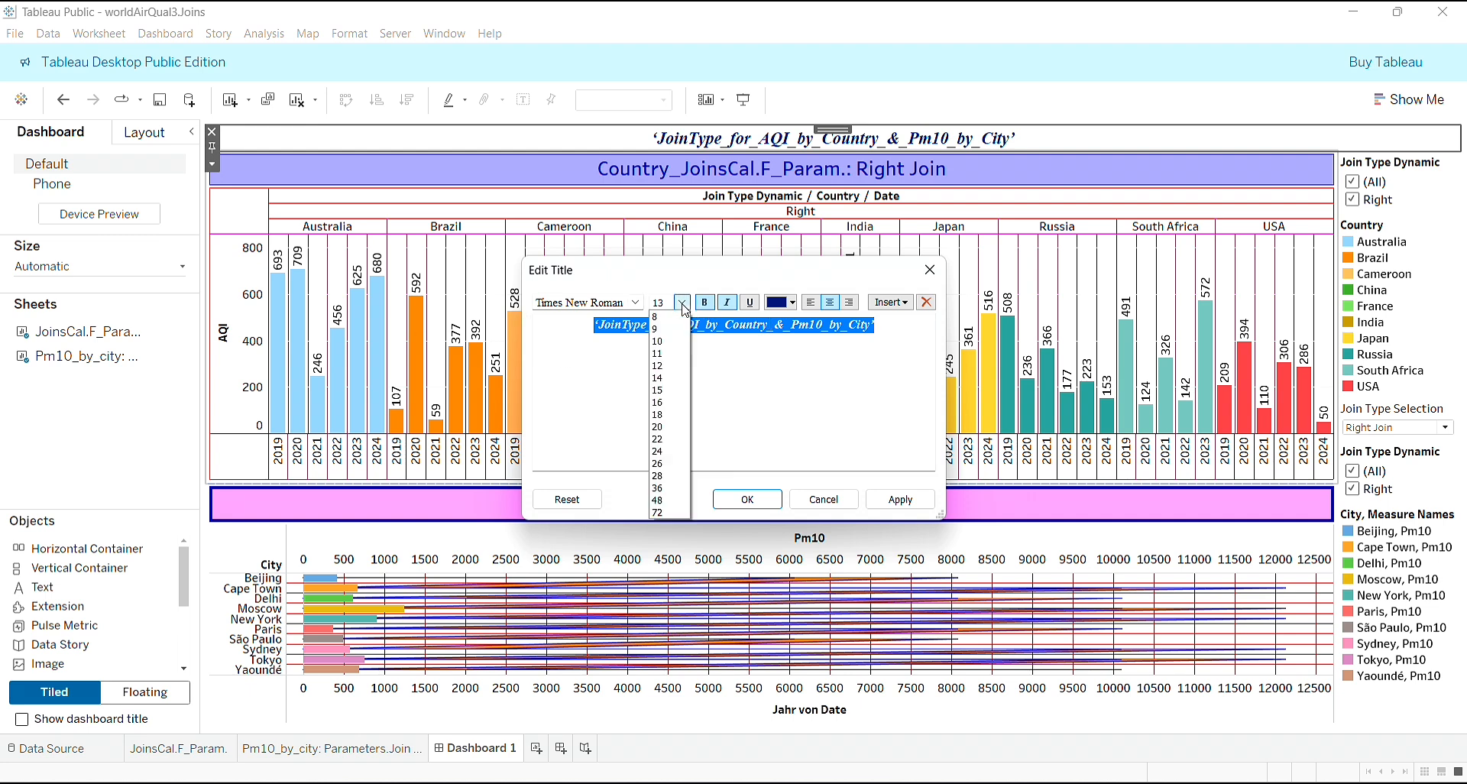
left_click(667, 390)
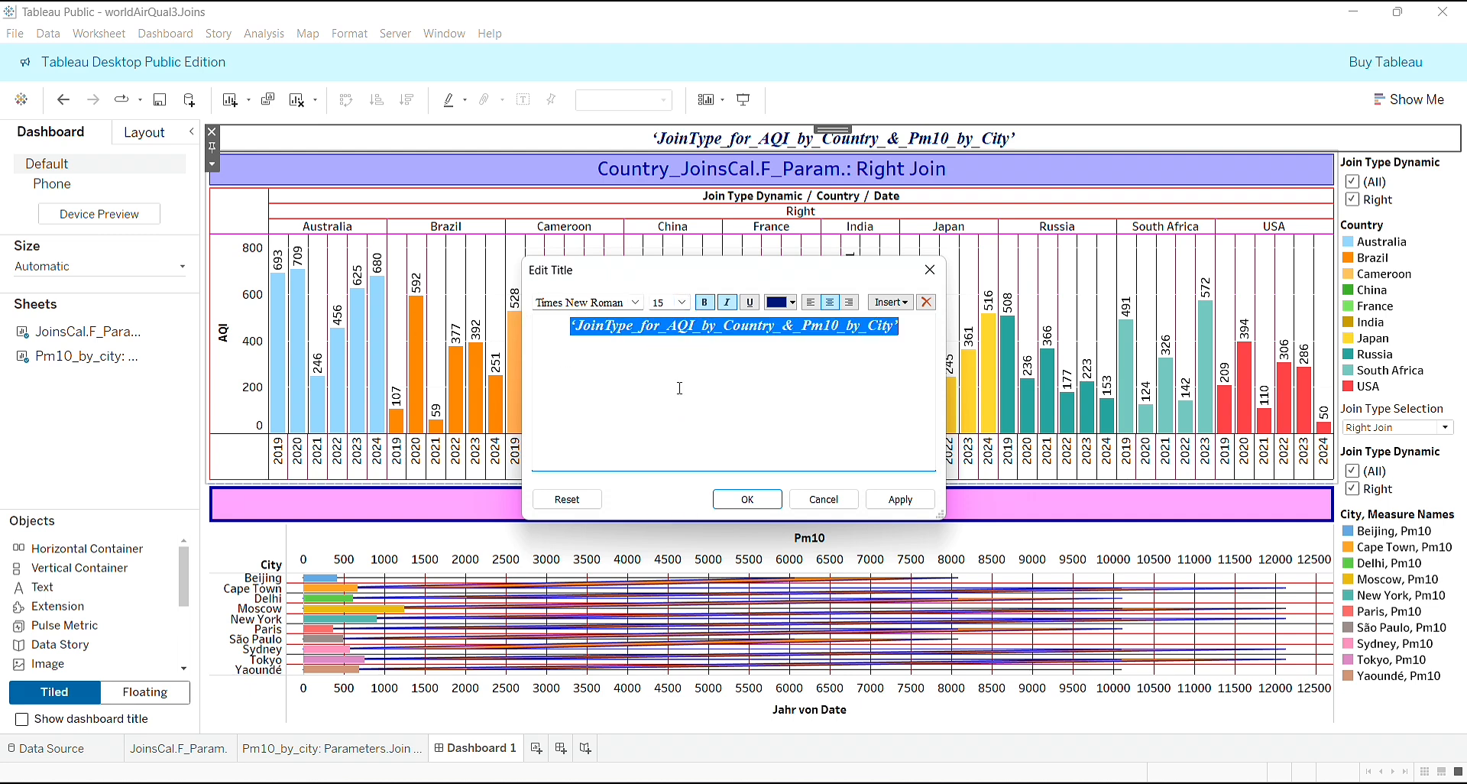
left_click(747, 499)
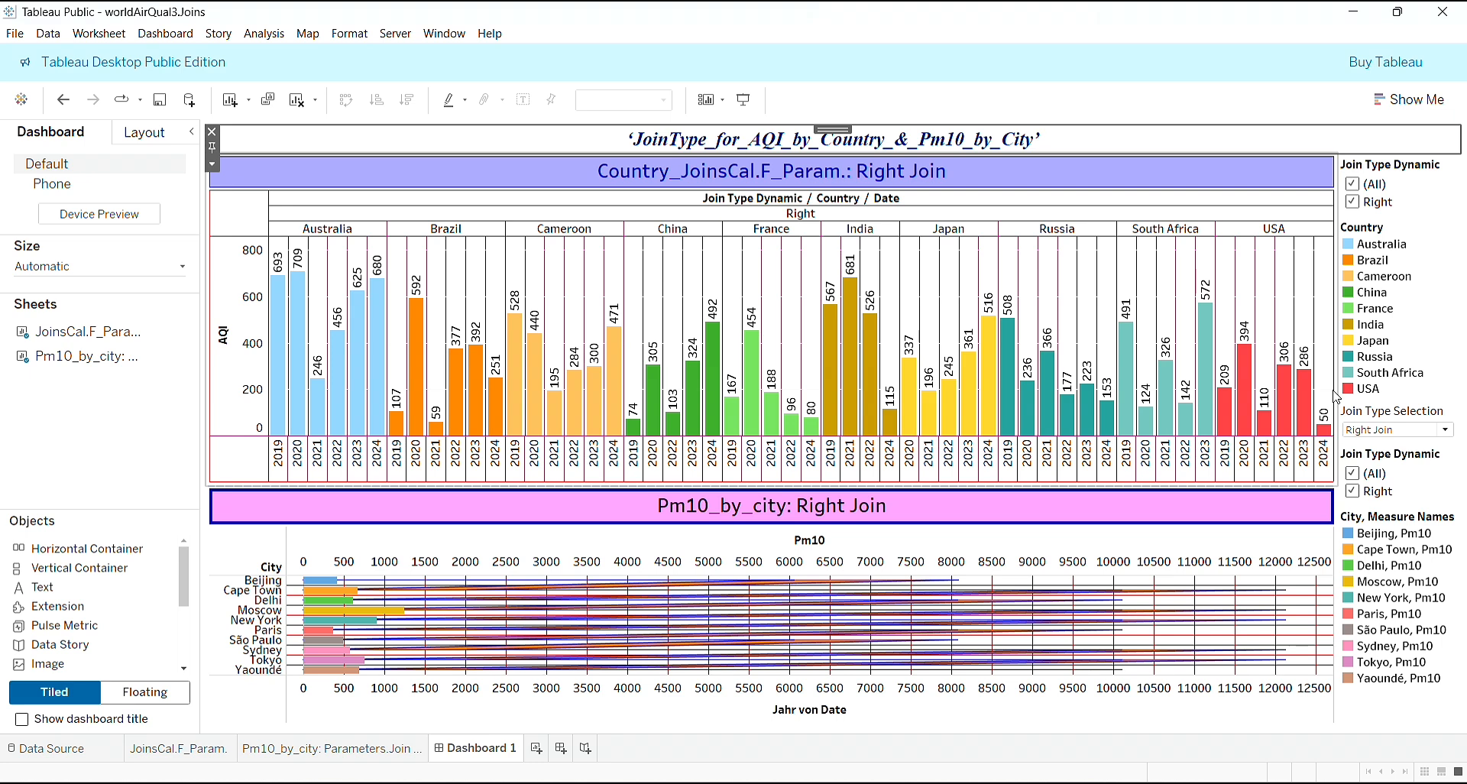
- Widen the filter and legend column beside the two charts
left_click_drag(1337, 403, 1277, 409)
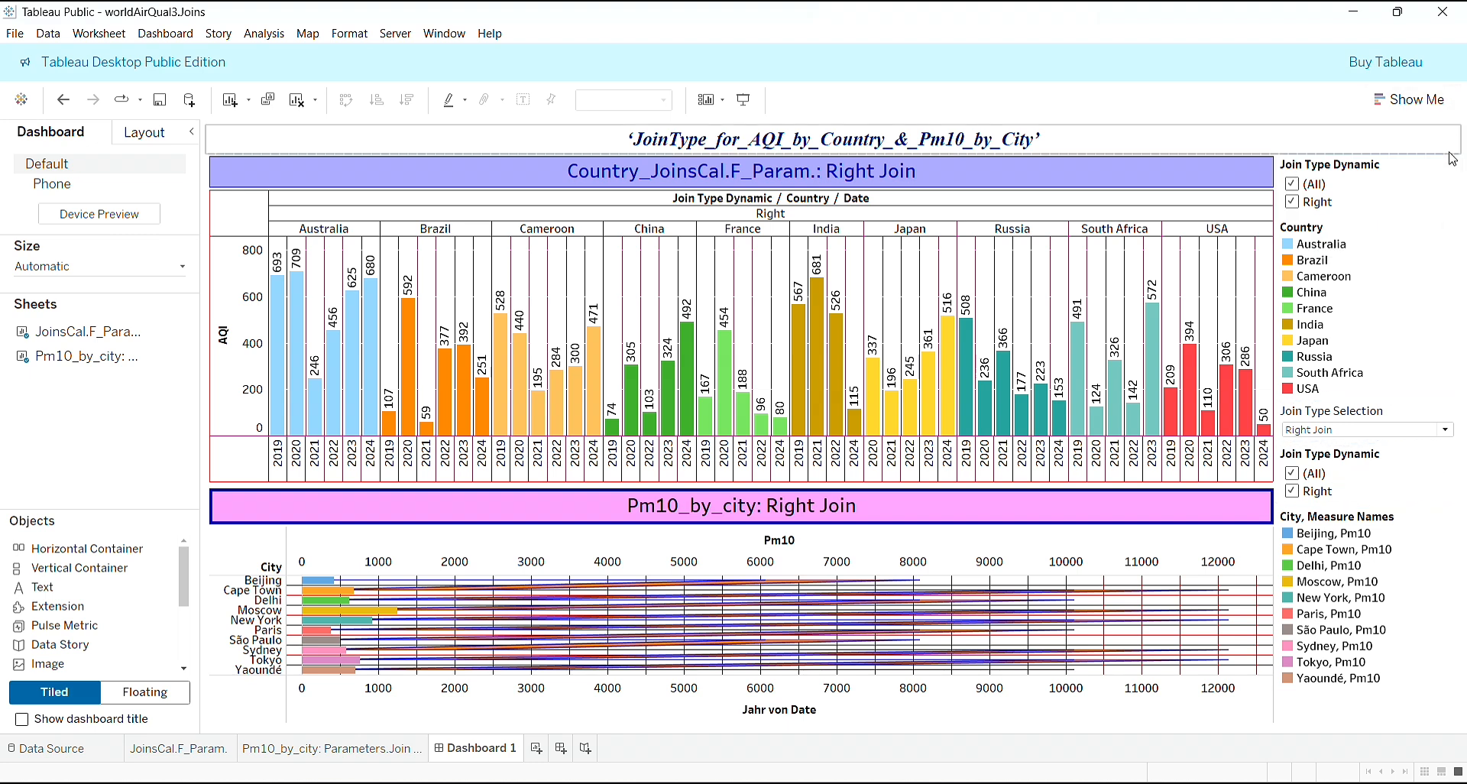
- Remove the duplicate Join Type Dynamic filter and the Country color legend from the dashboard
left_click(1420, 474)
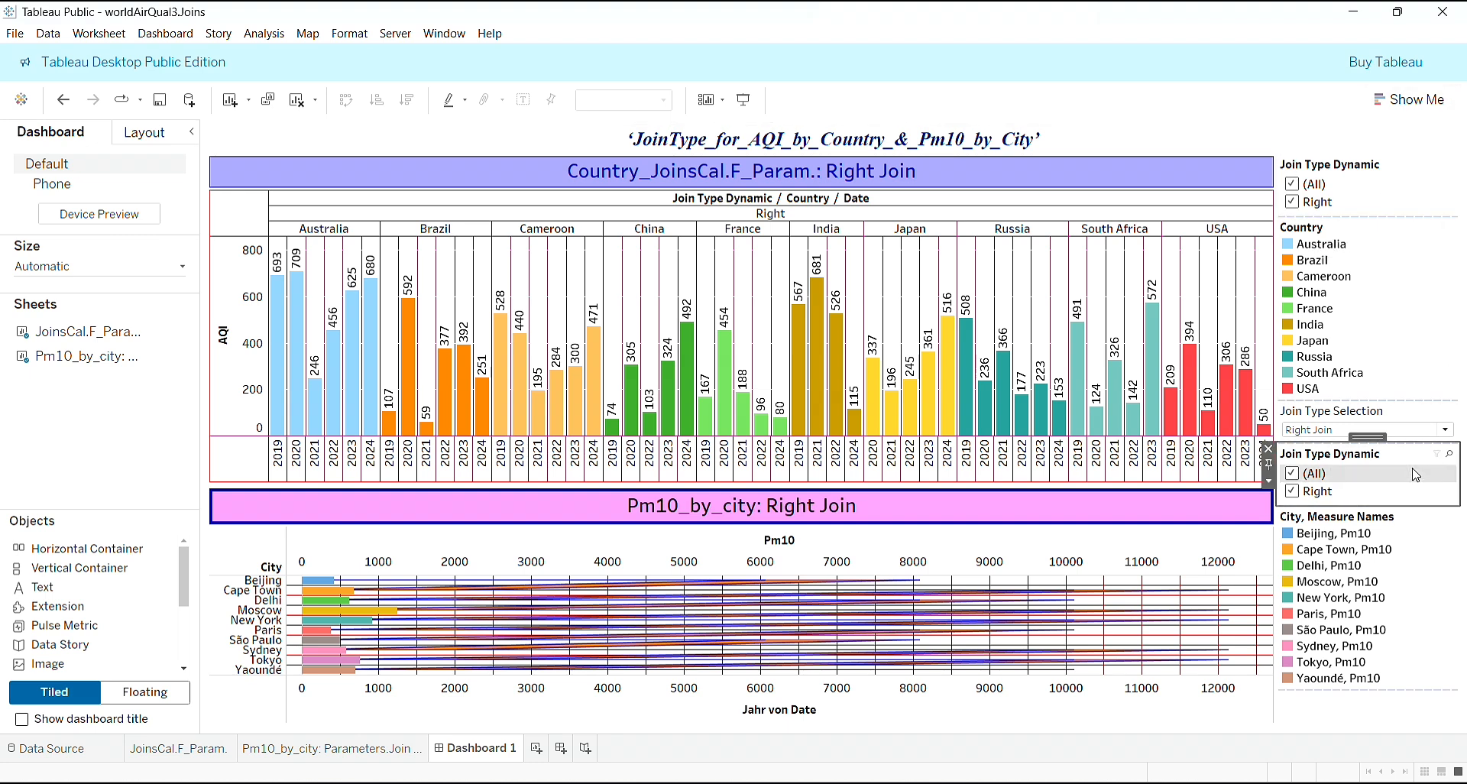
left_click(1269, 449)
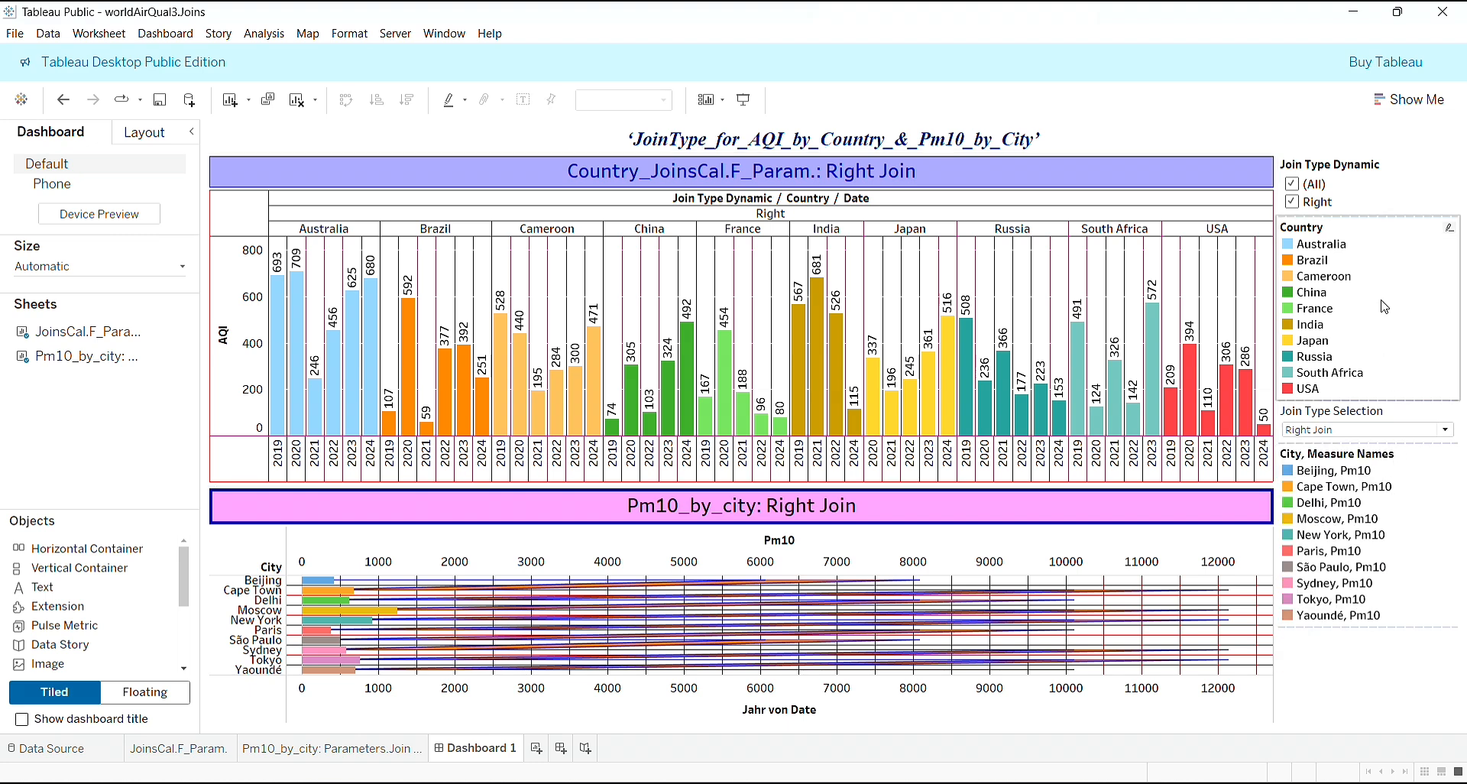
left_click(1435, 275)
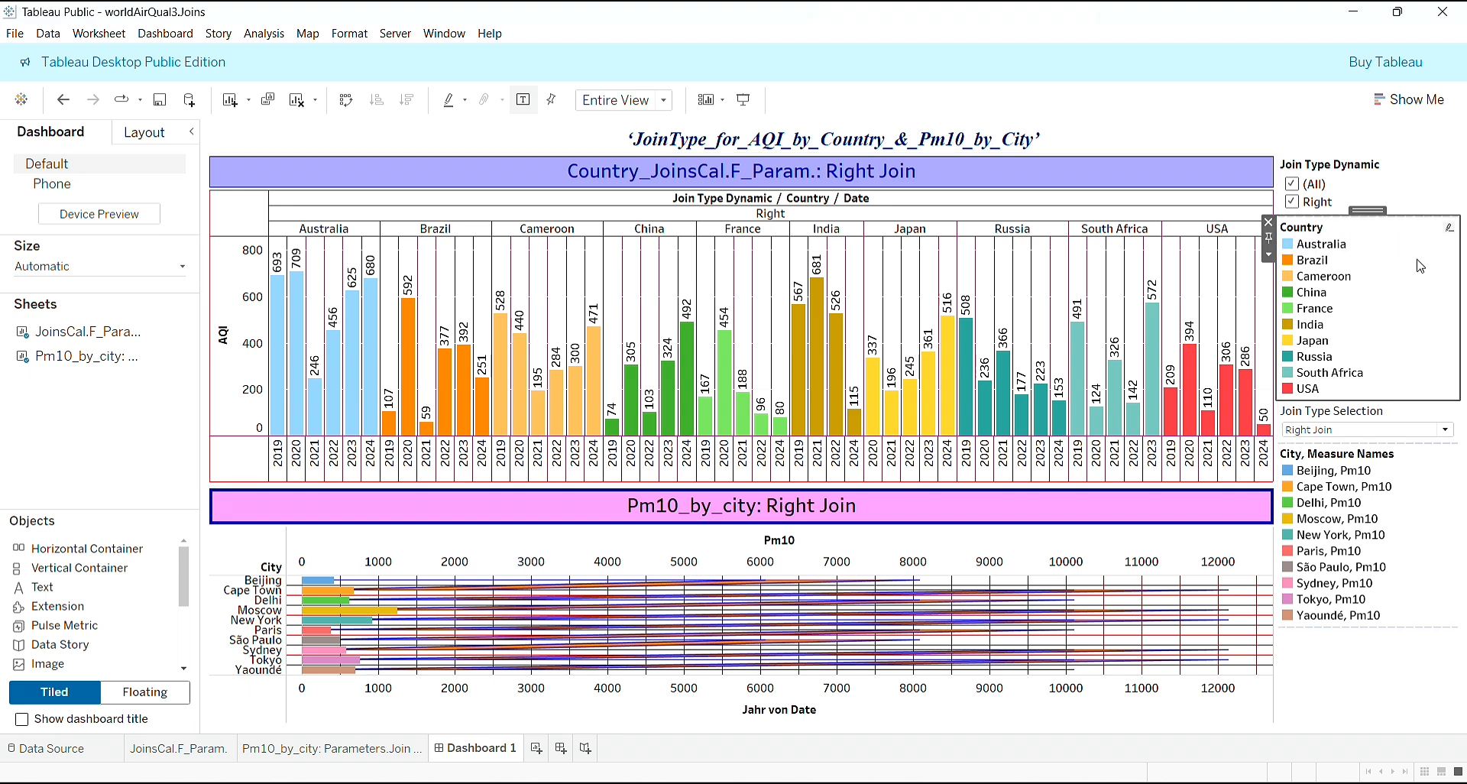
left_click(1269, 222)
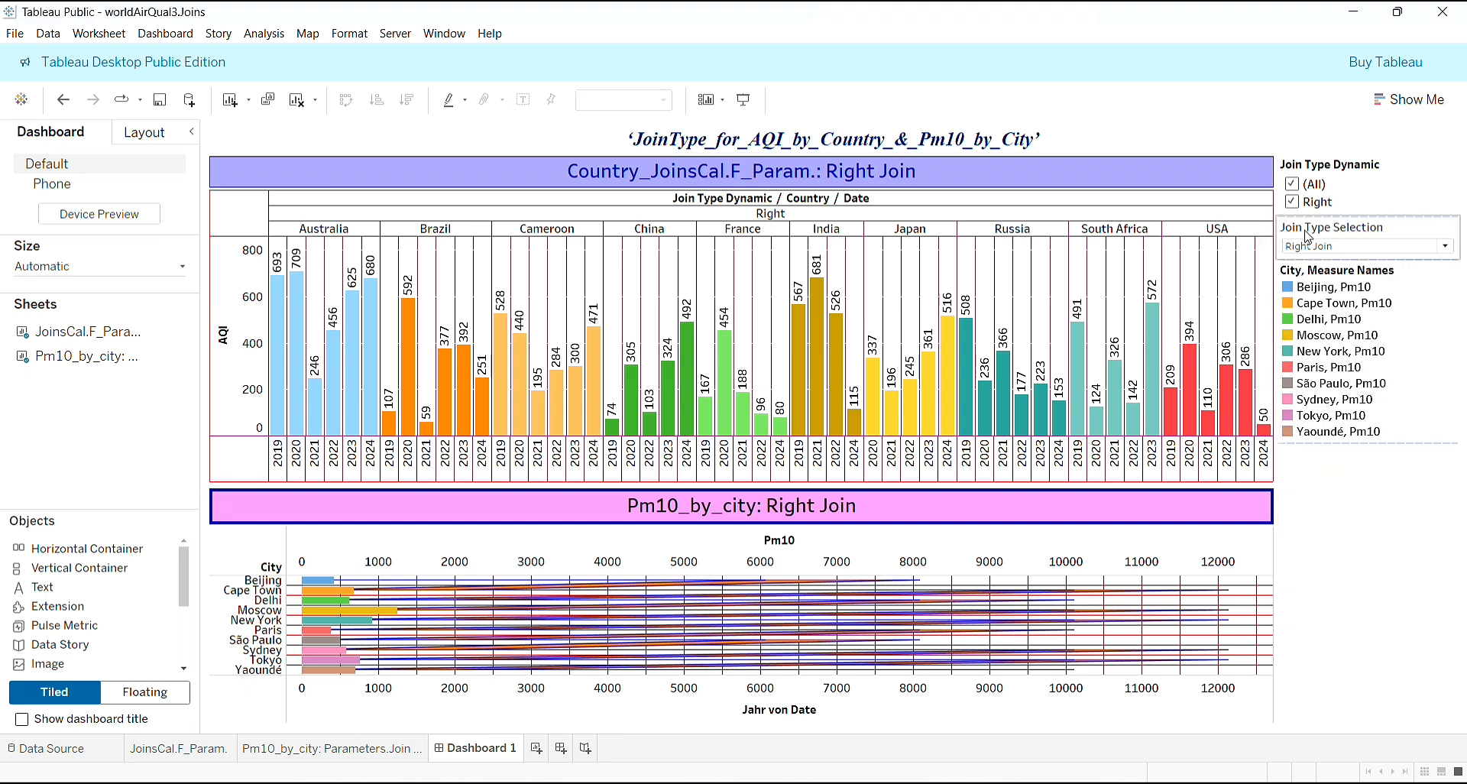
left_click(1388, 186)
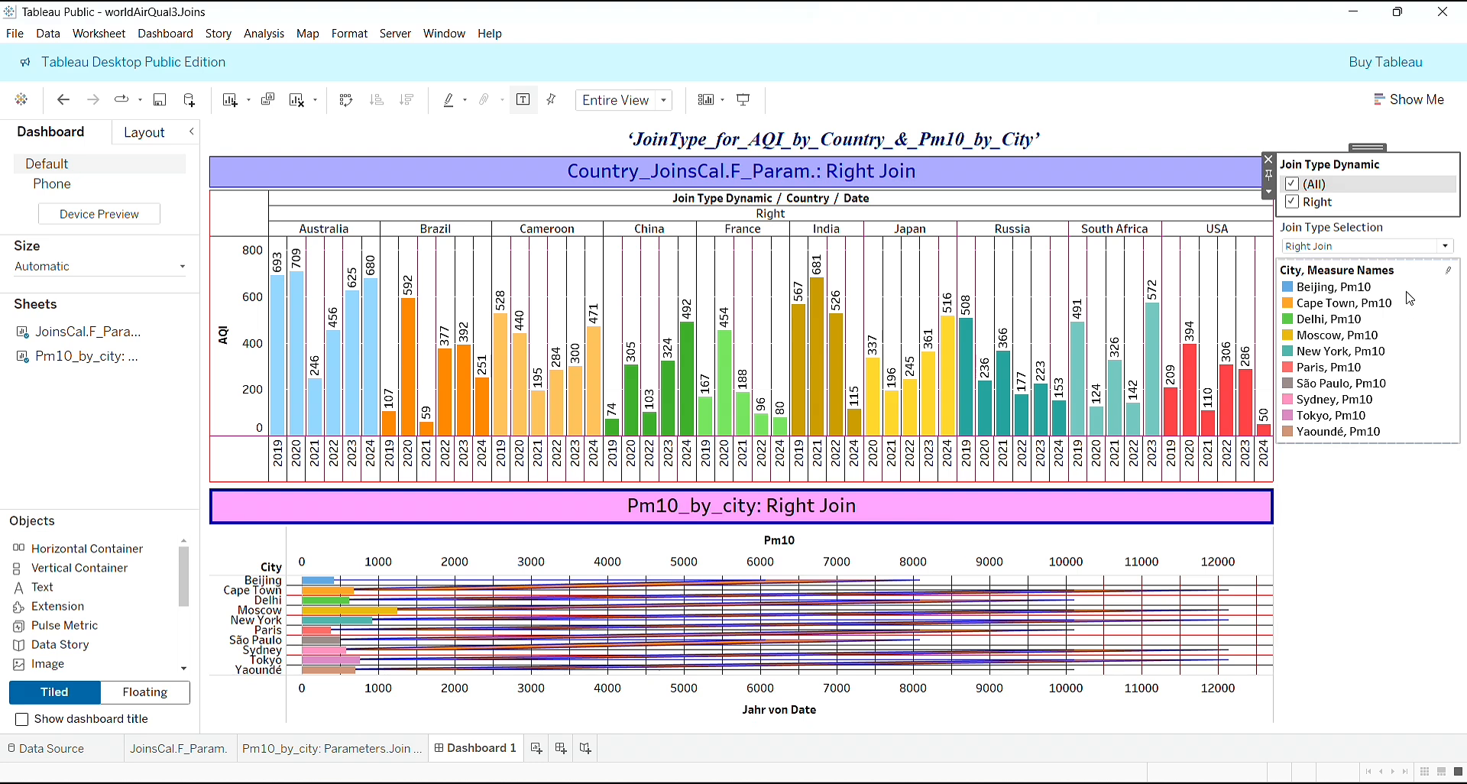
left_click(1452, 253)
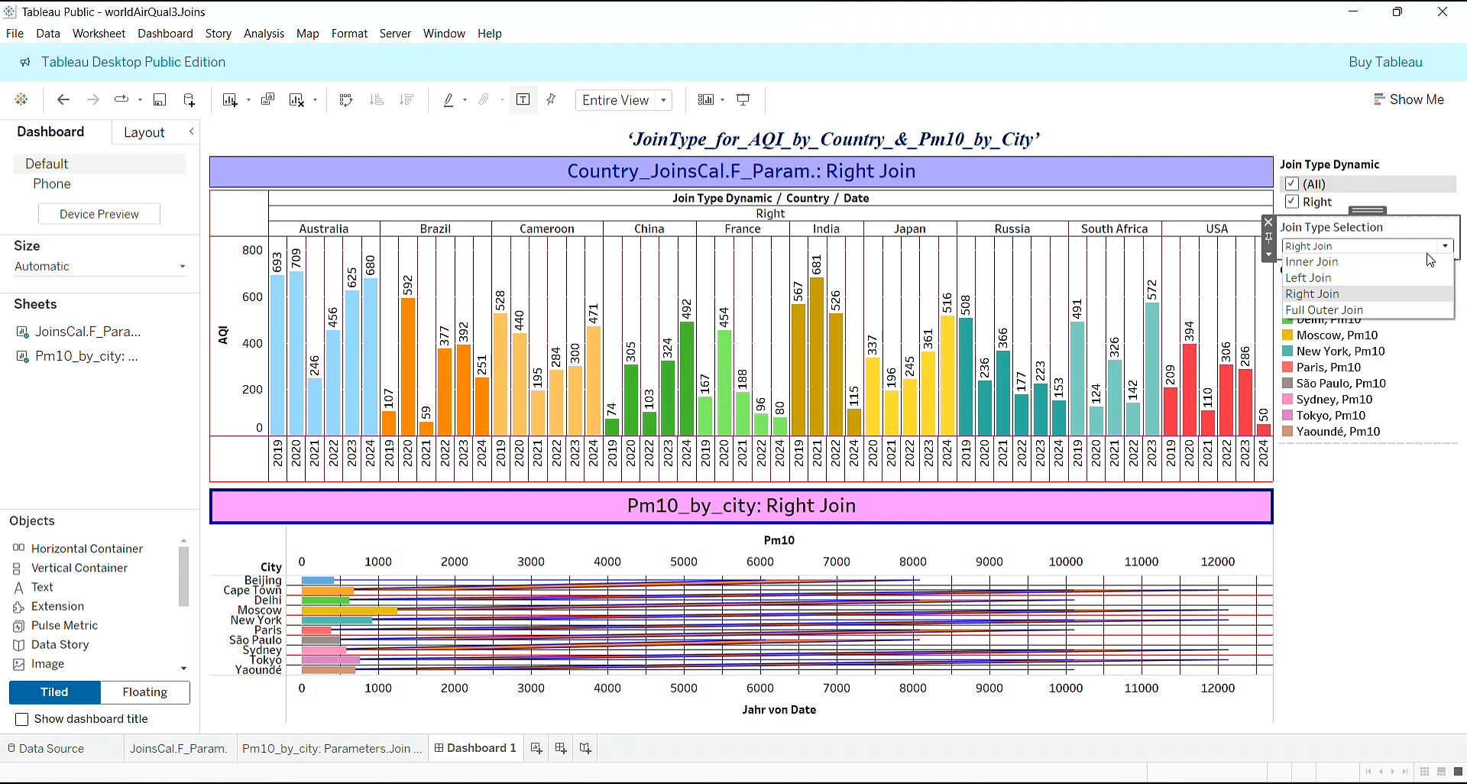
left_click(1373, 277)
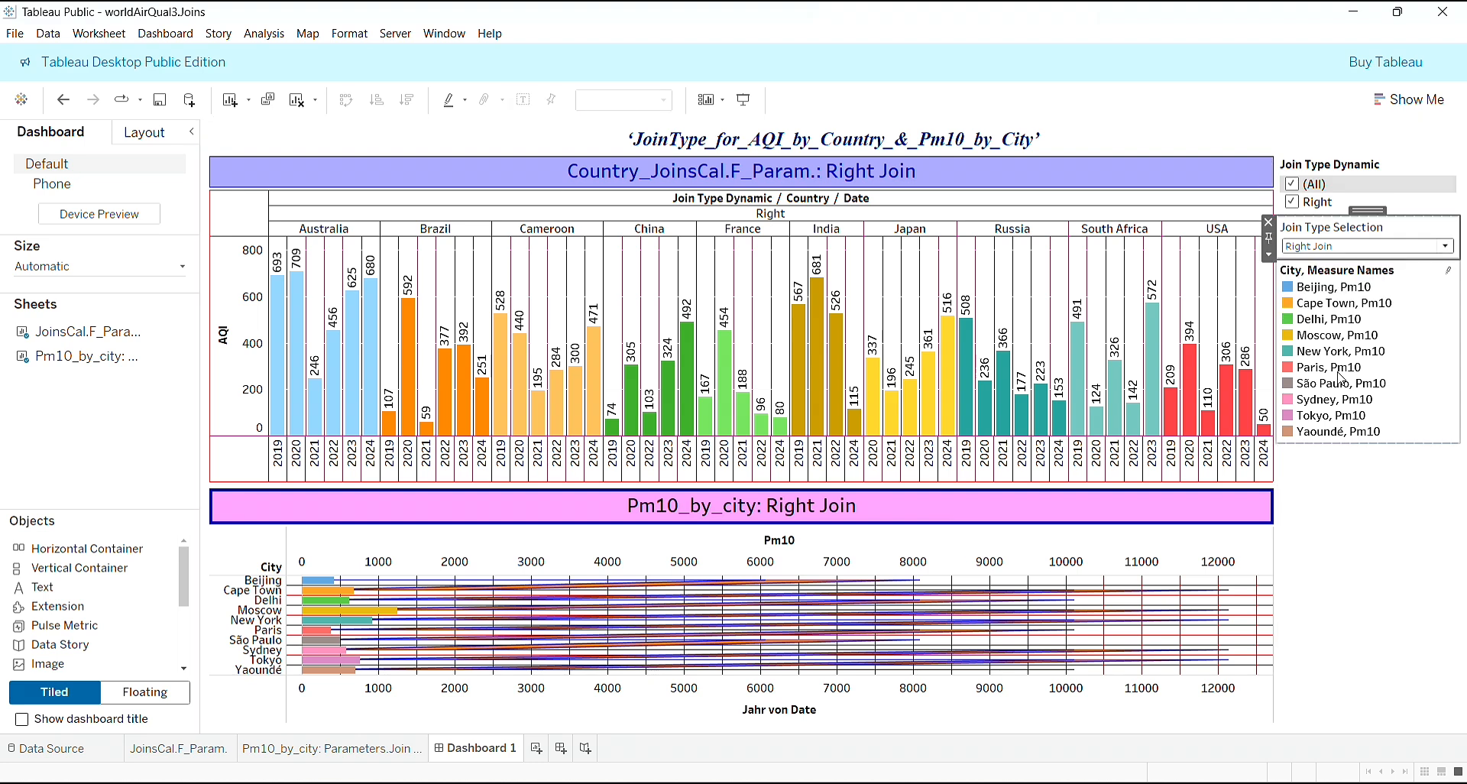
left_click(1401, 556)
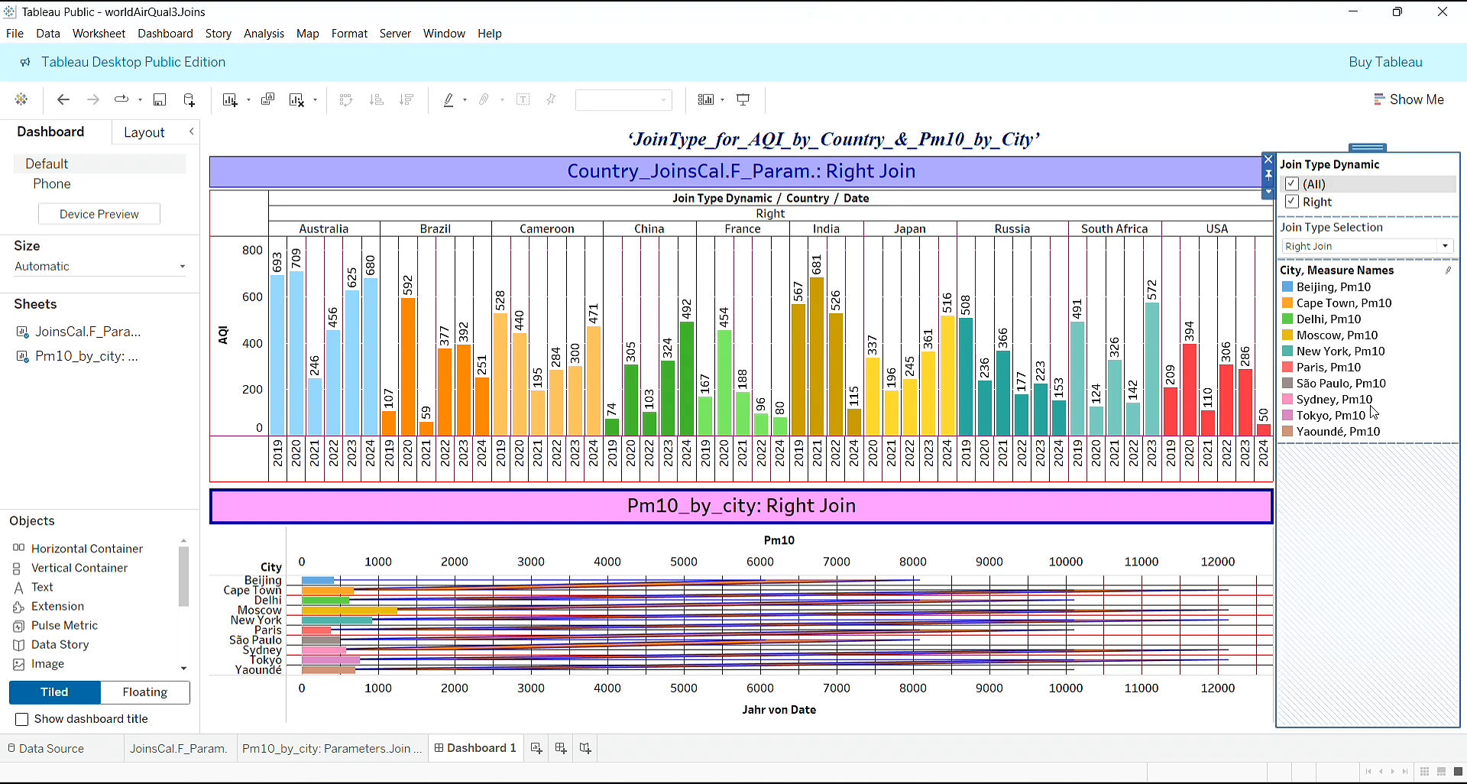
left_click(1165, 542)
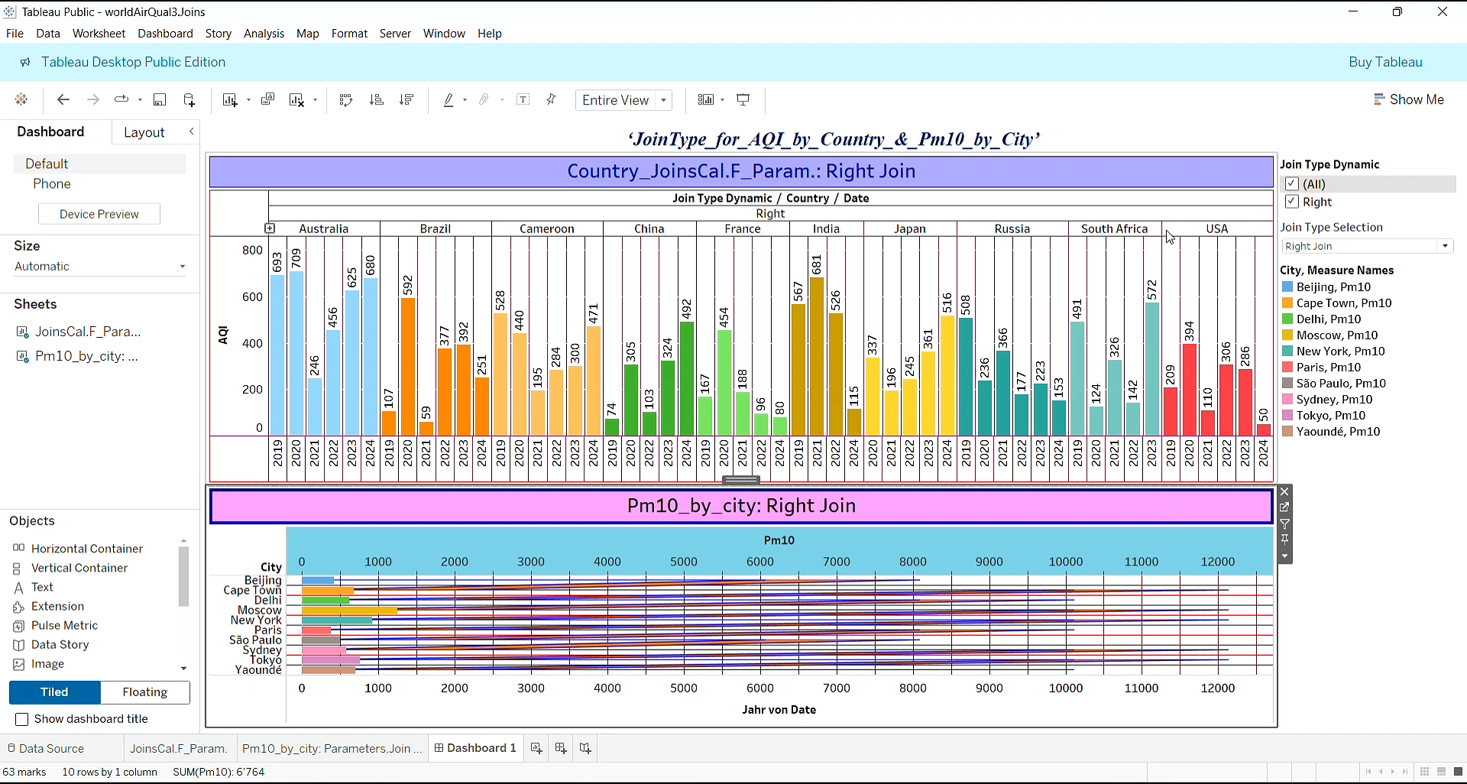
- Use the AQI by country chart as a dashboard filter and select Cameroon in it
left_click(1208, 191)
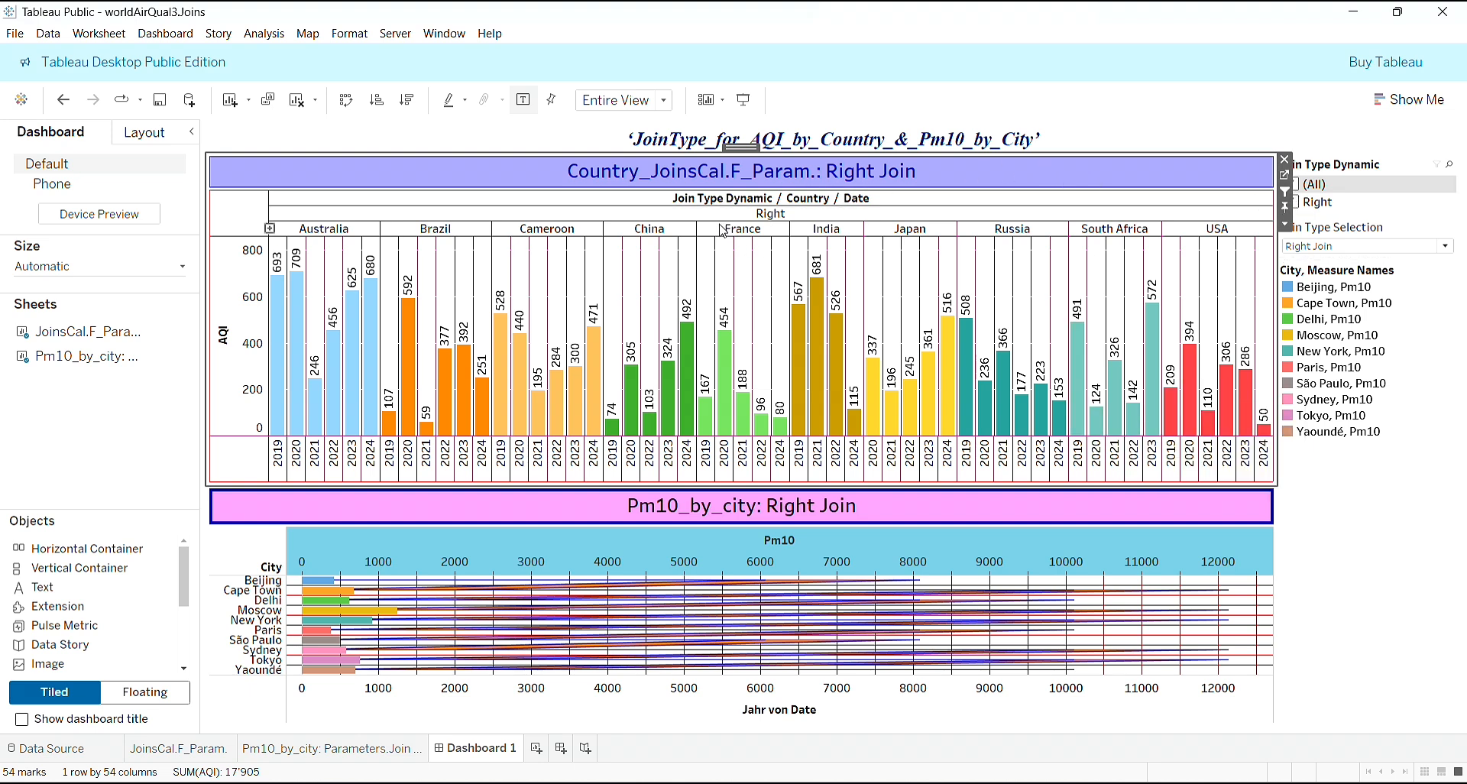
left_click(562, 230)
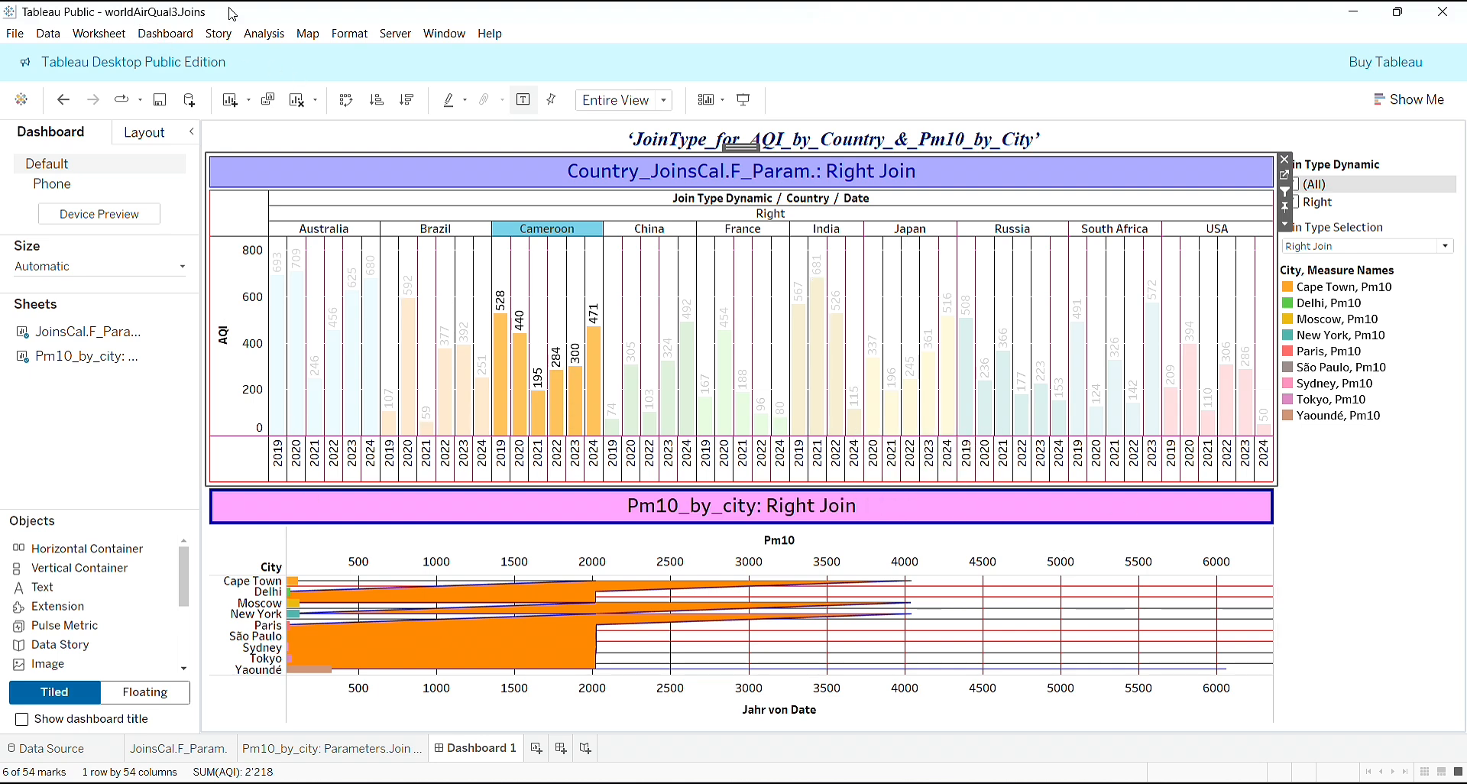
- Review the source sheets, target sheets and run settings of the generated dashboard filter action
left_click(166, 34)
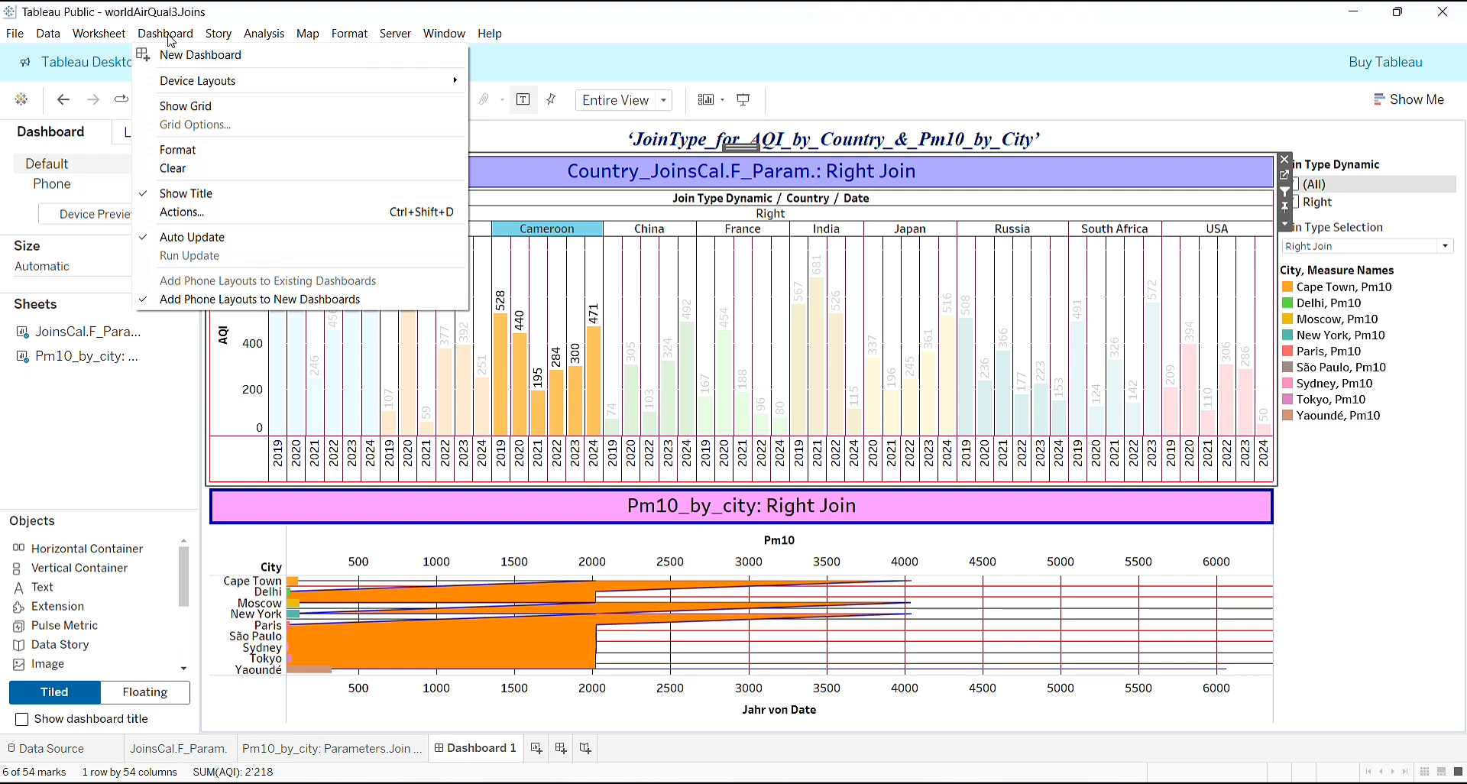
left_click(213, 212)
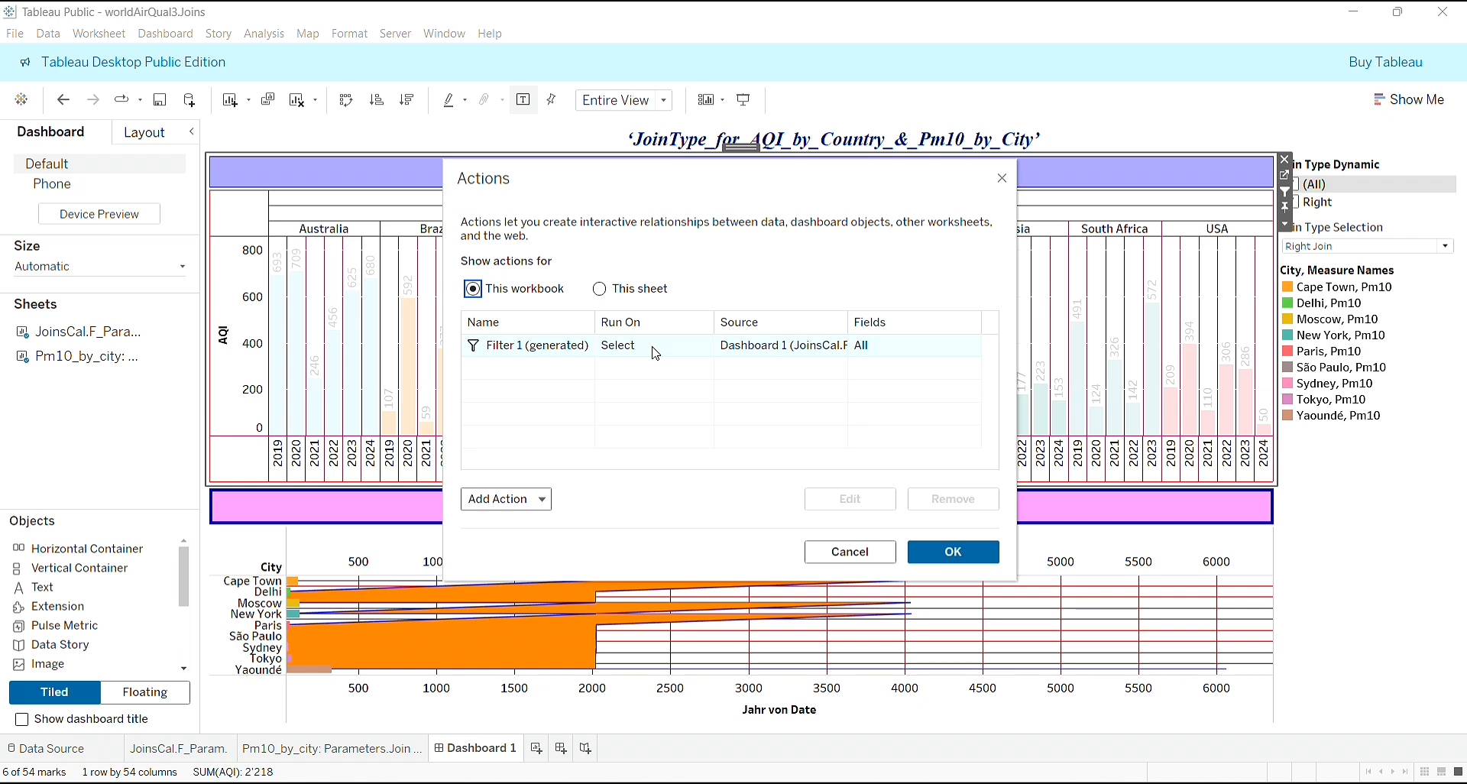
left_click(655, 353)
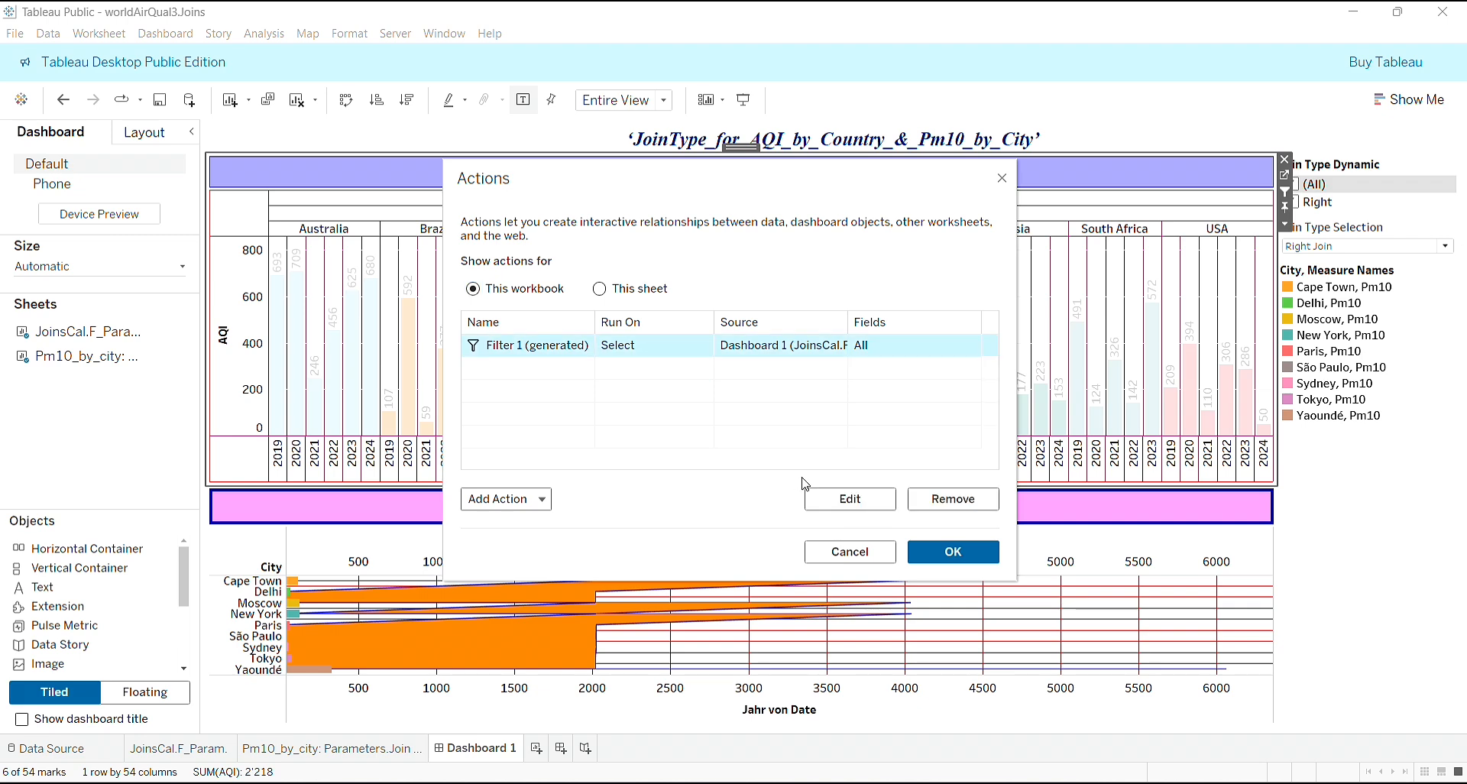
left_click(850, 499)
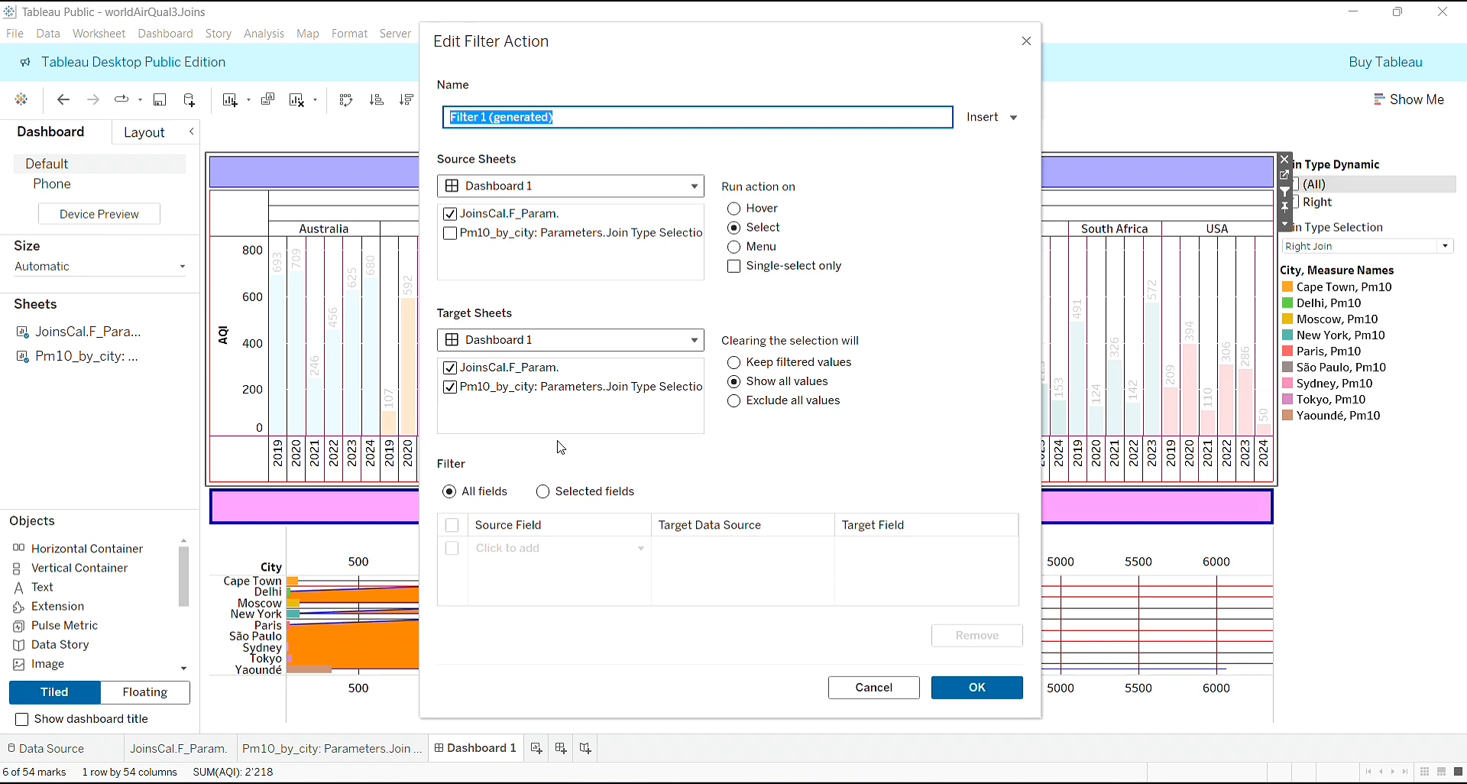
left_click(984, 690)
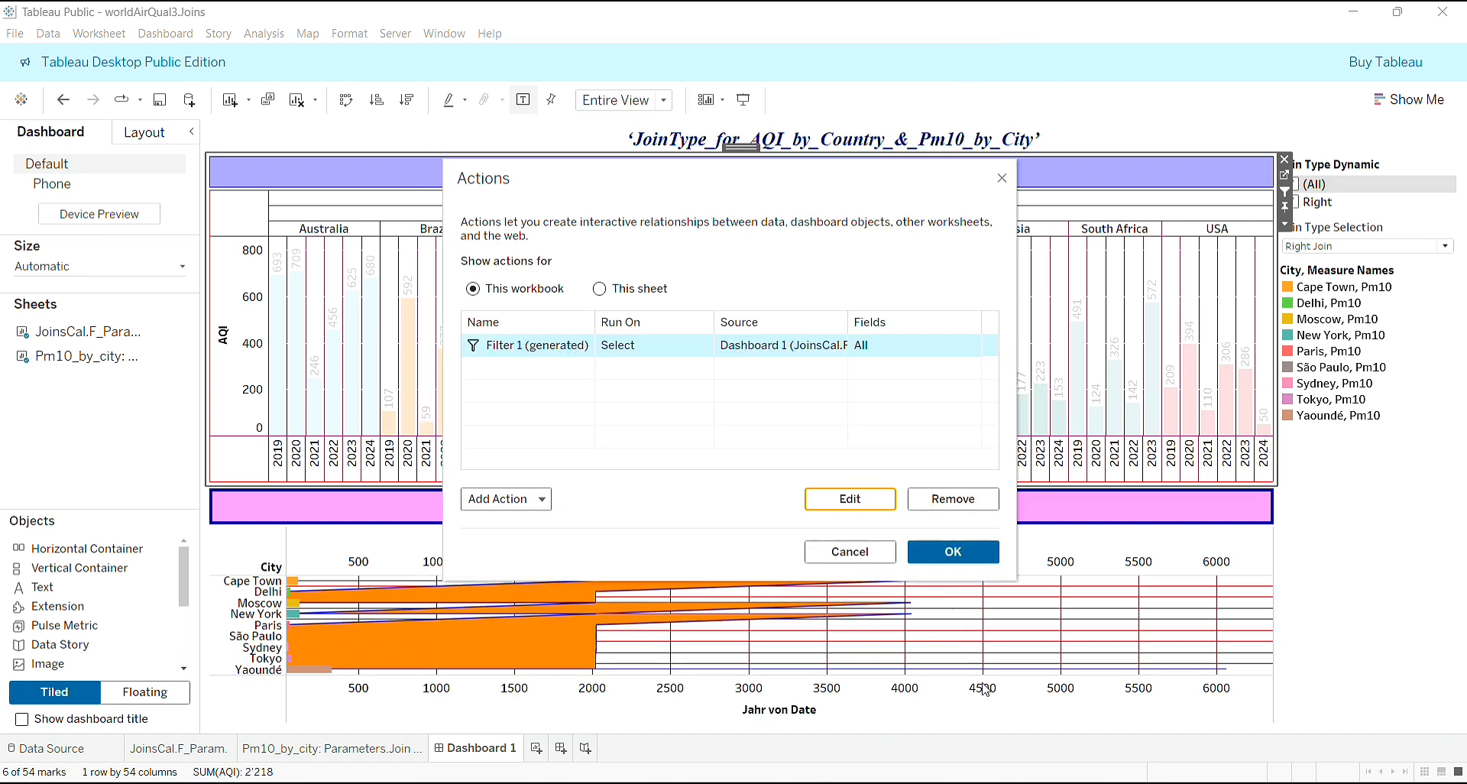
left_click(963, 556)
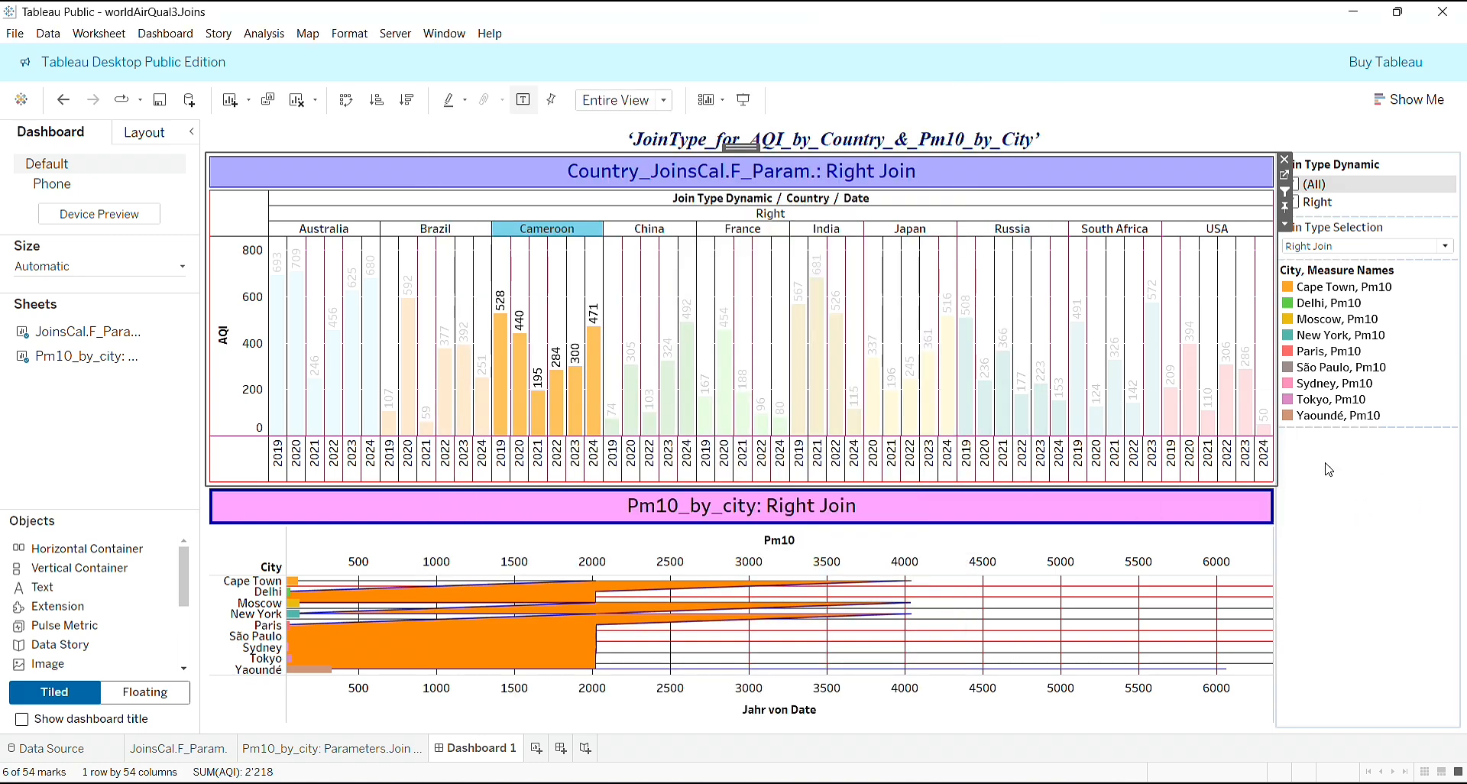
- Replace the Cameroon selection in the AQI by country chart with the whole Right join type group
left_click(1337, 516)
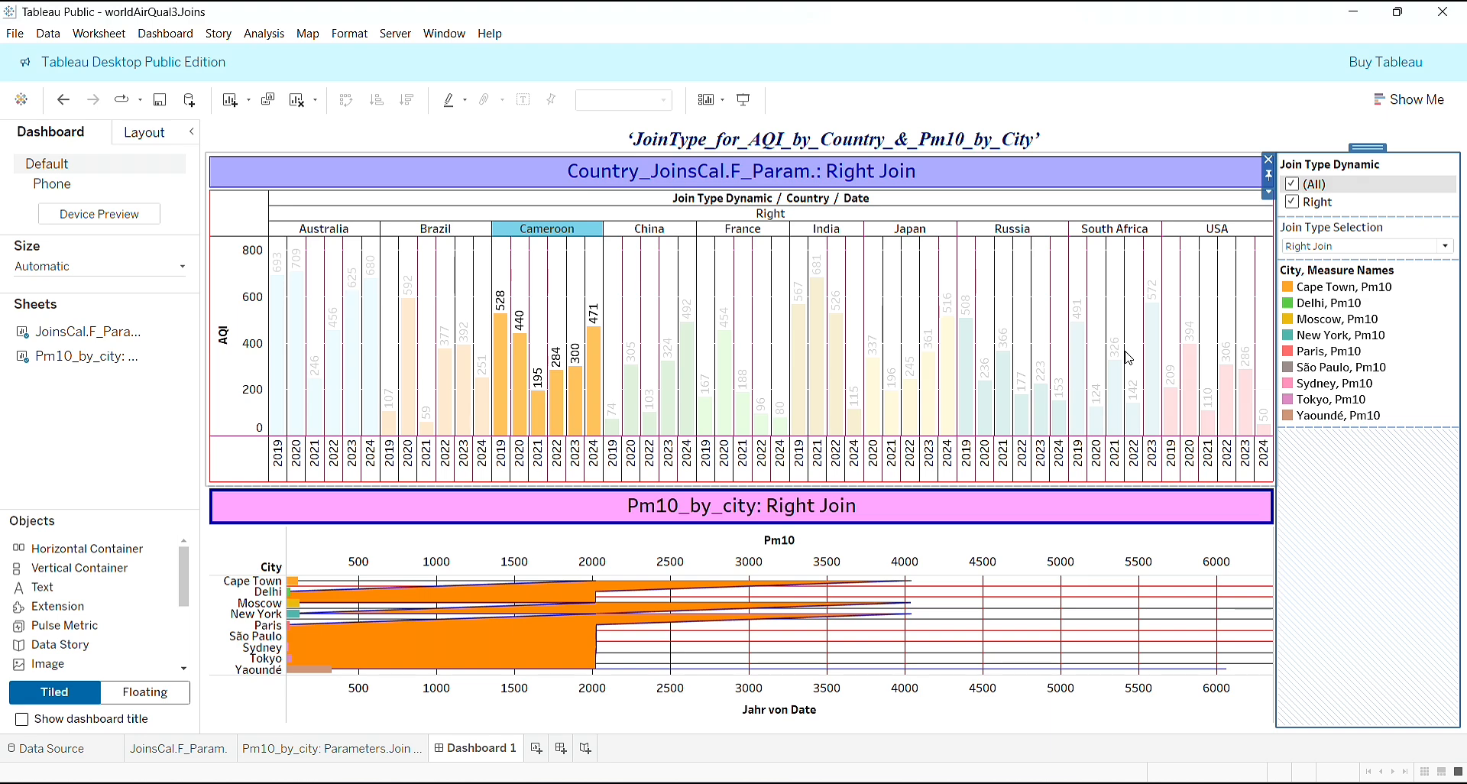
left_click(1134, 204)
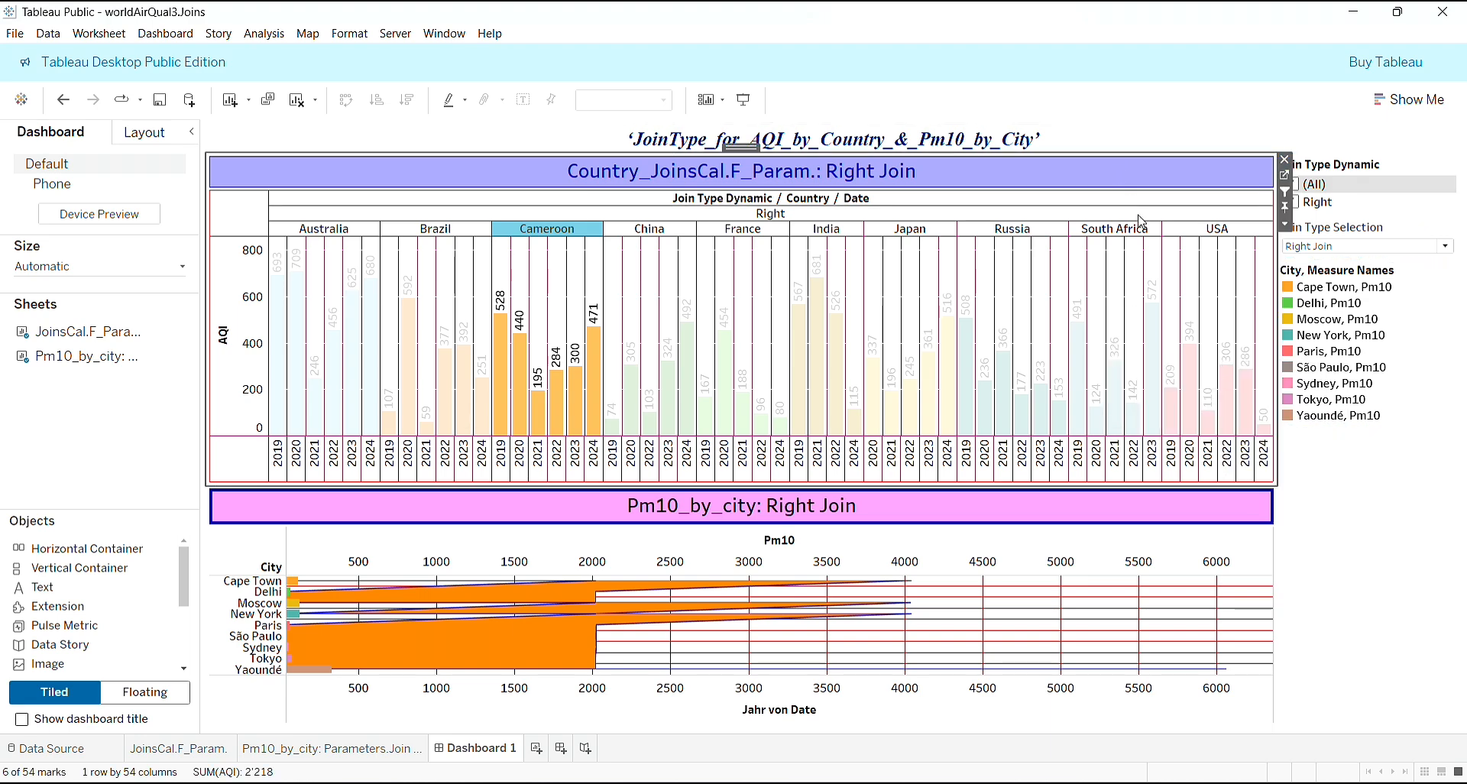
left_click(1138, 216)
- Distribute the contents of the filter and legend container evenly
left_click(1386, 481)
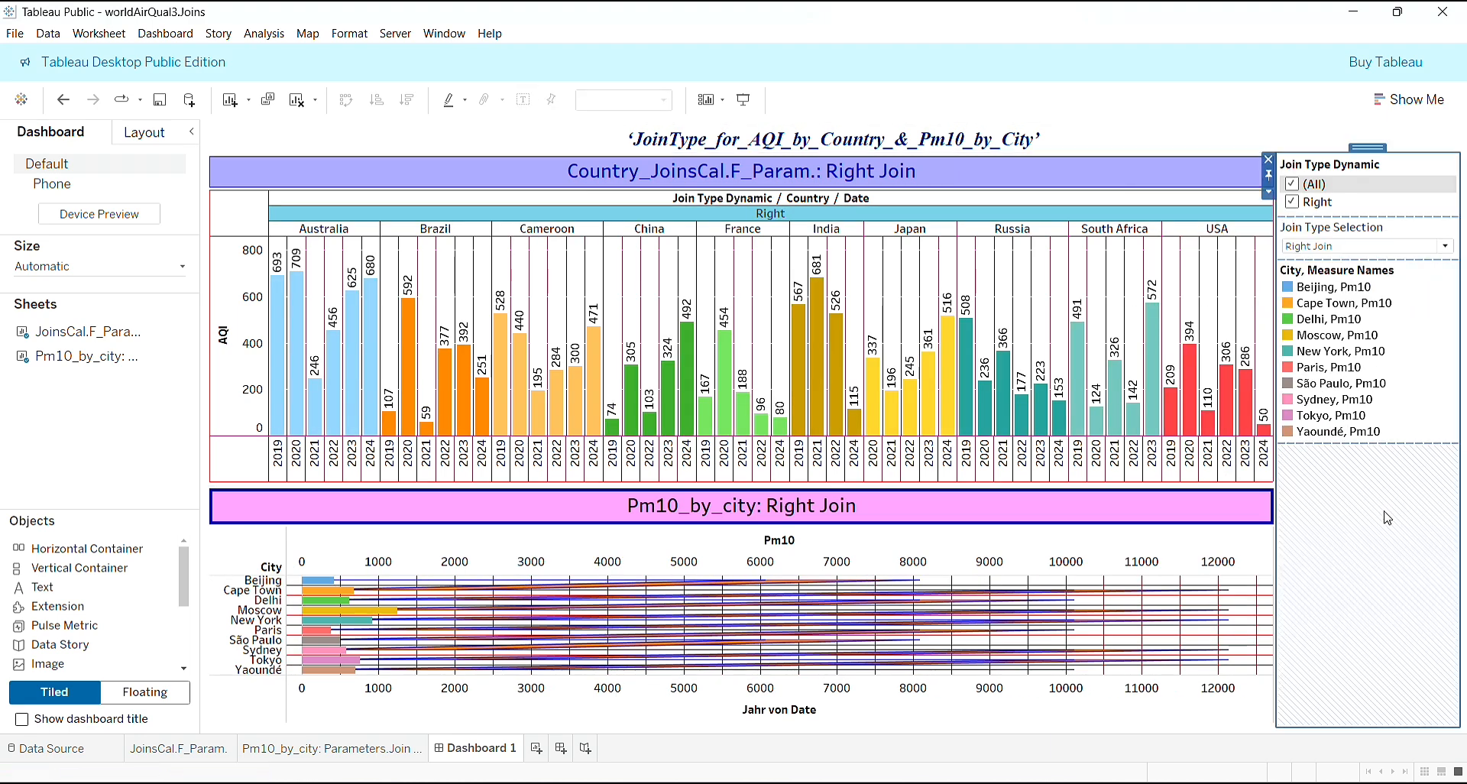
left_click(1270, 193)
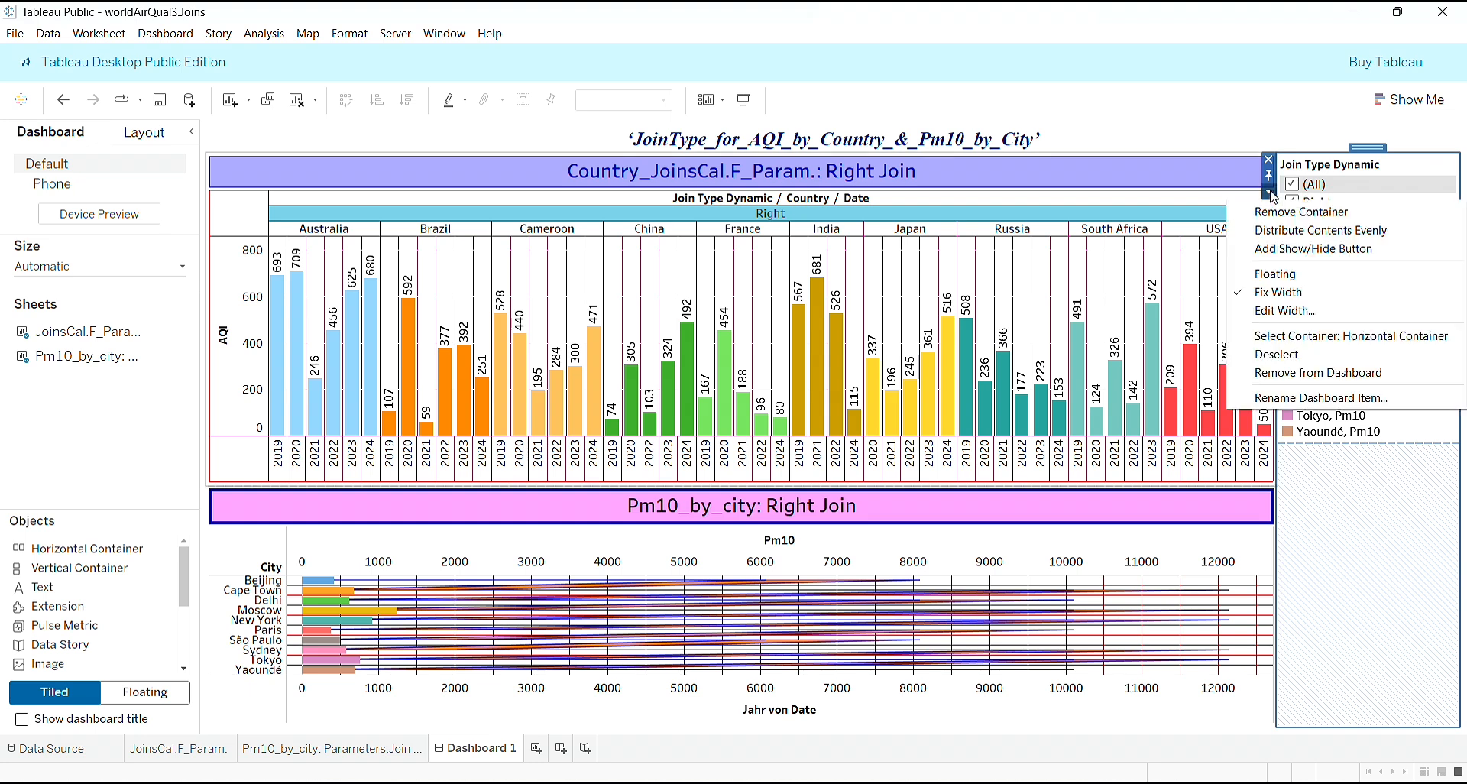
left_click(1300, 234)
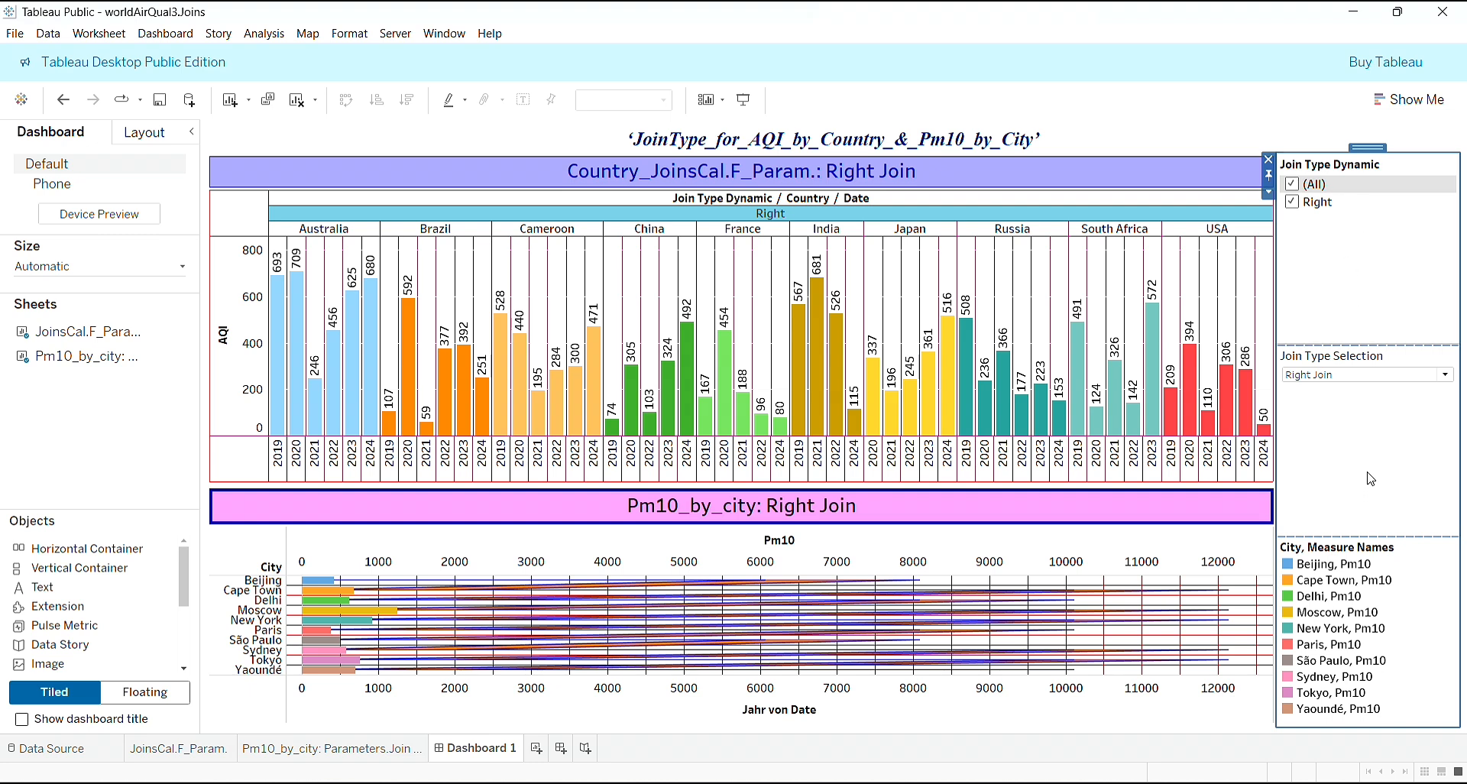
left_click(1357, 238)
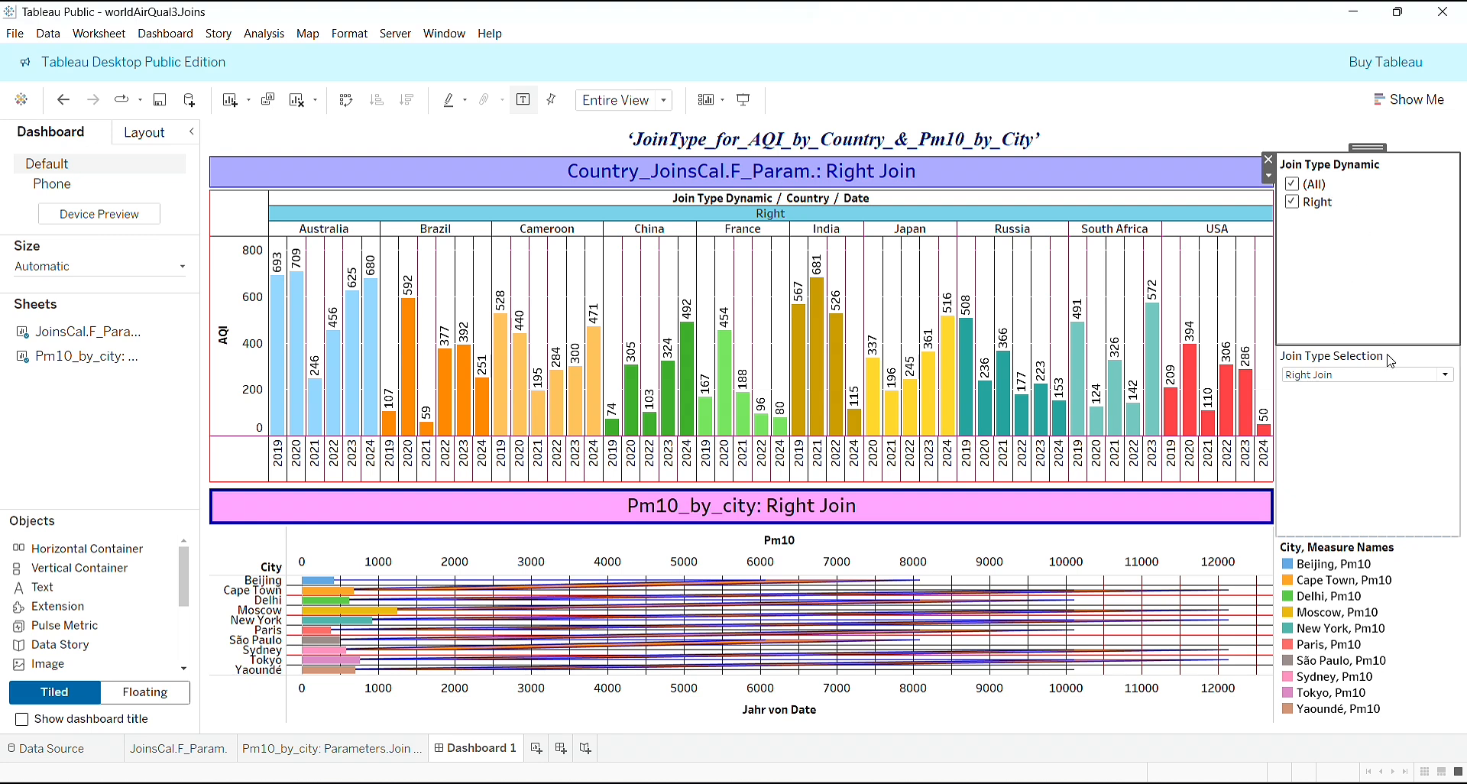
left_click(1448, 379)
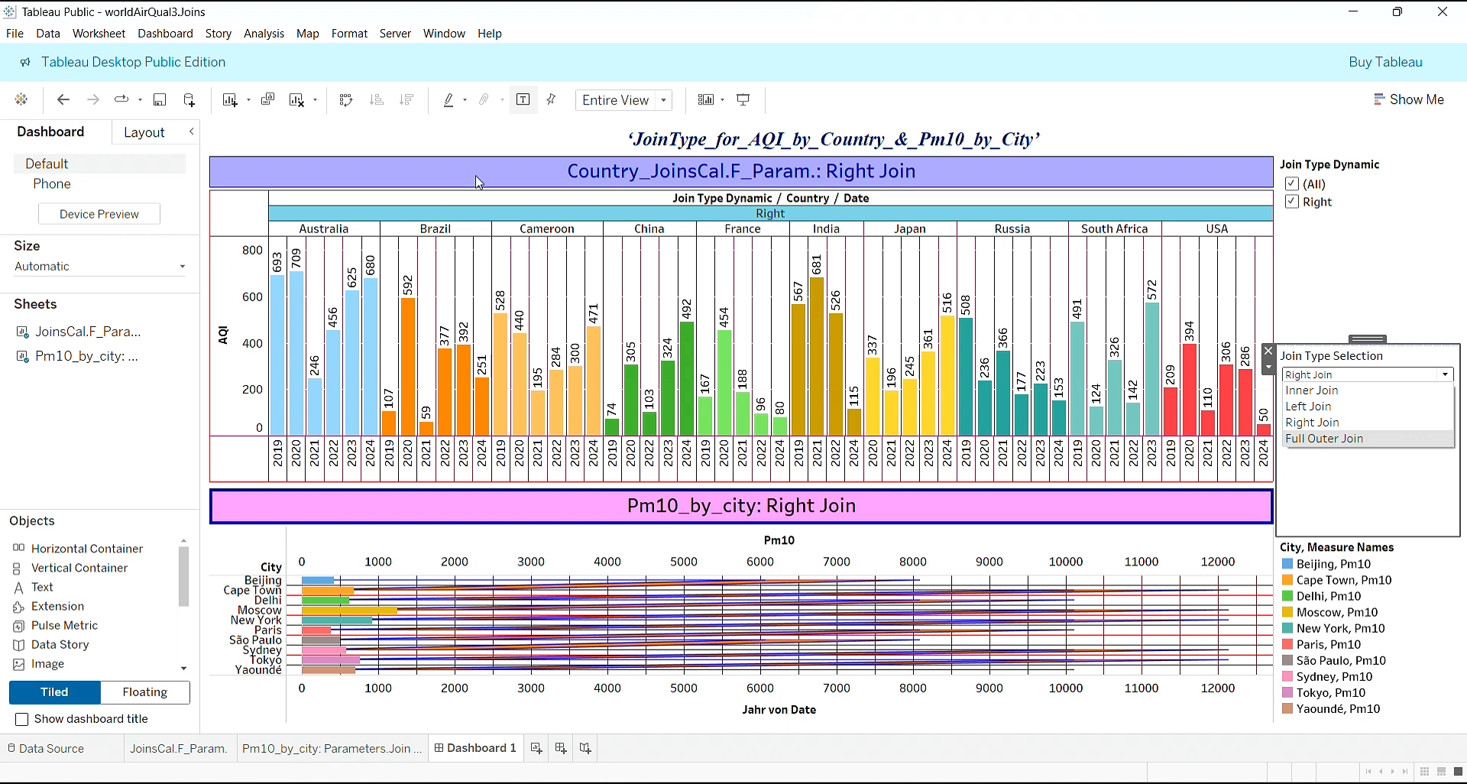
- Set the default shading of the whole dashboard to the light pink used for the Pm10 chart's title
left_click(501, 137)
right_click(500, 138)
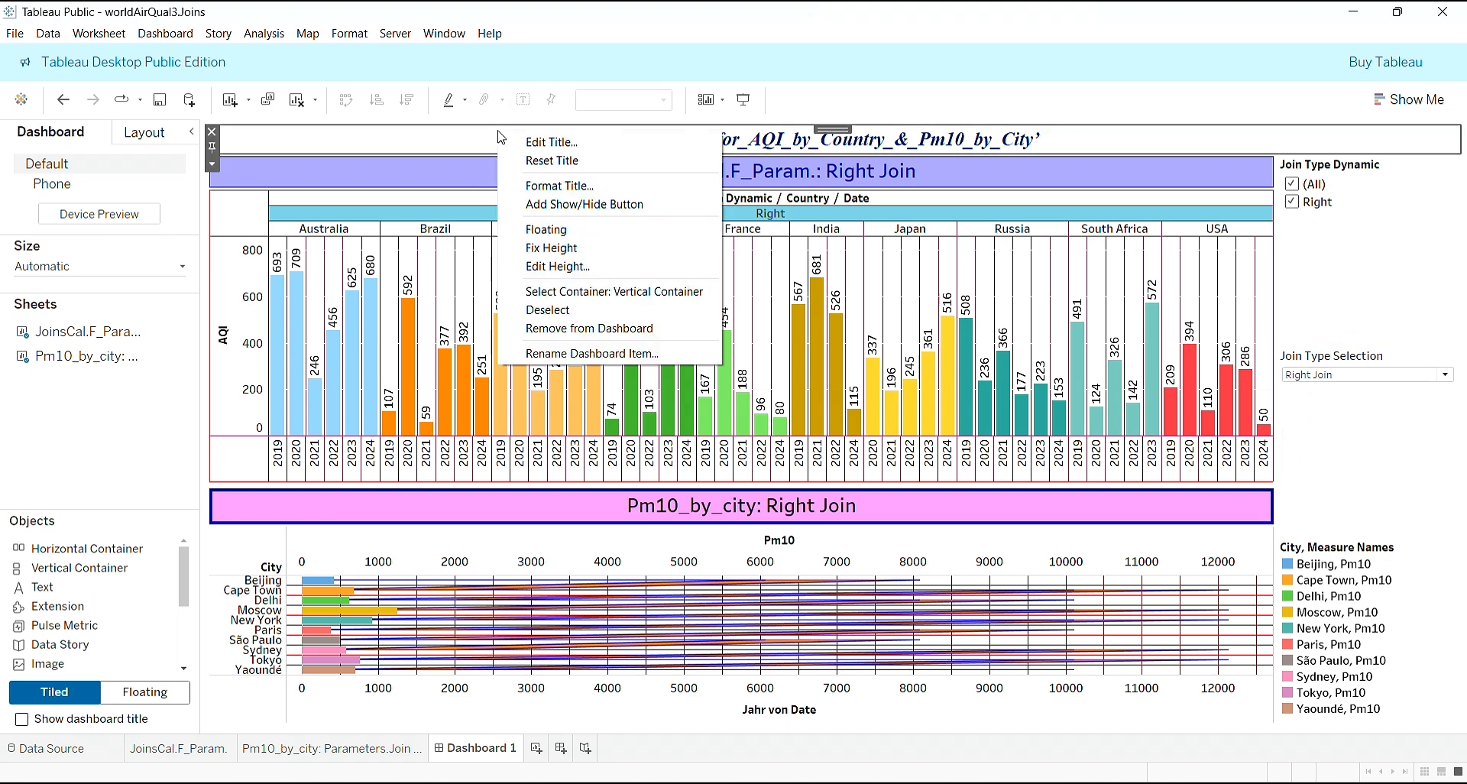
left_click(548, 186)
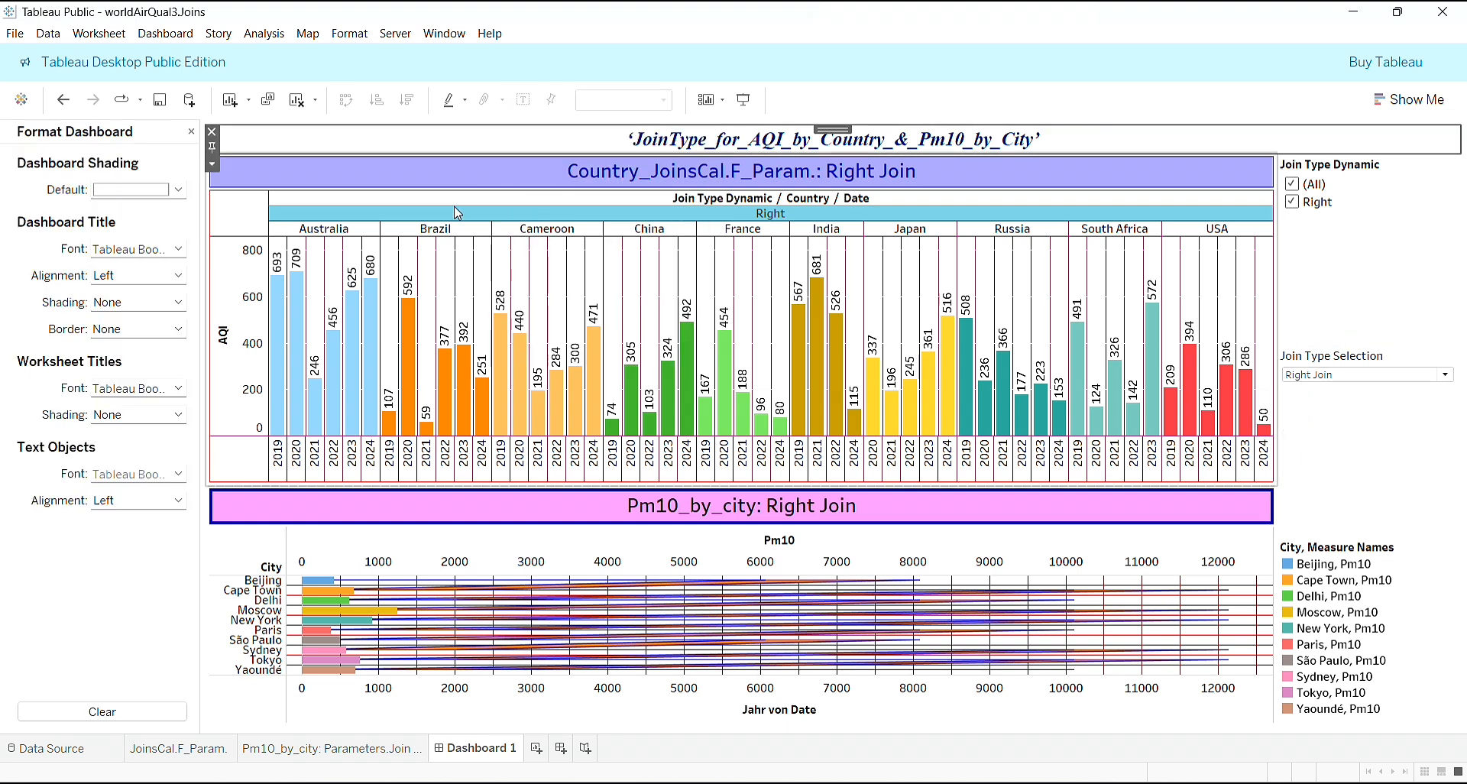
left_click(178, 191)
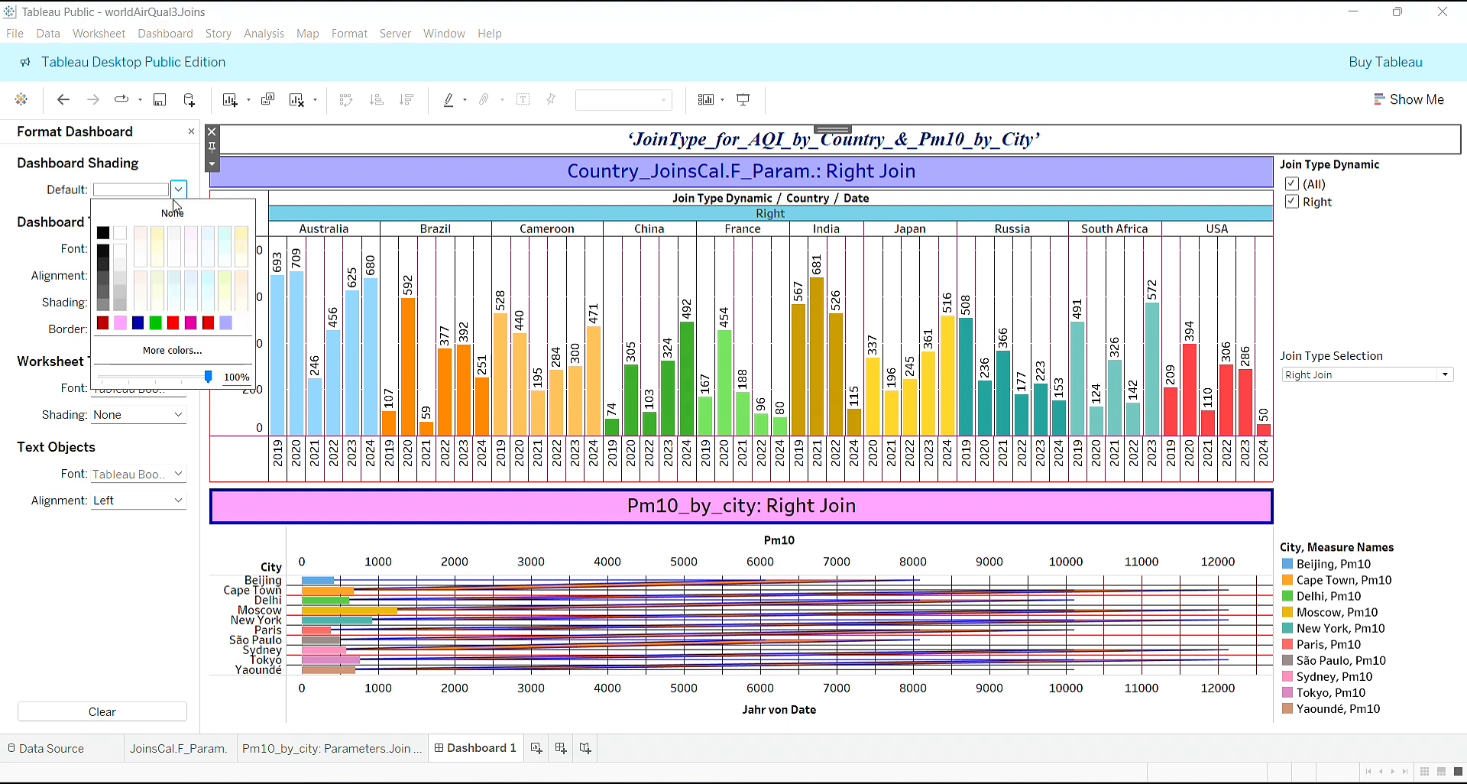
left_click(120, 323)
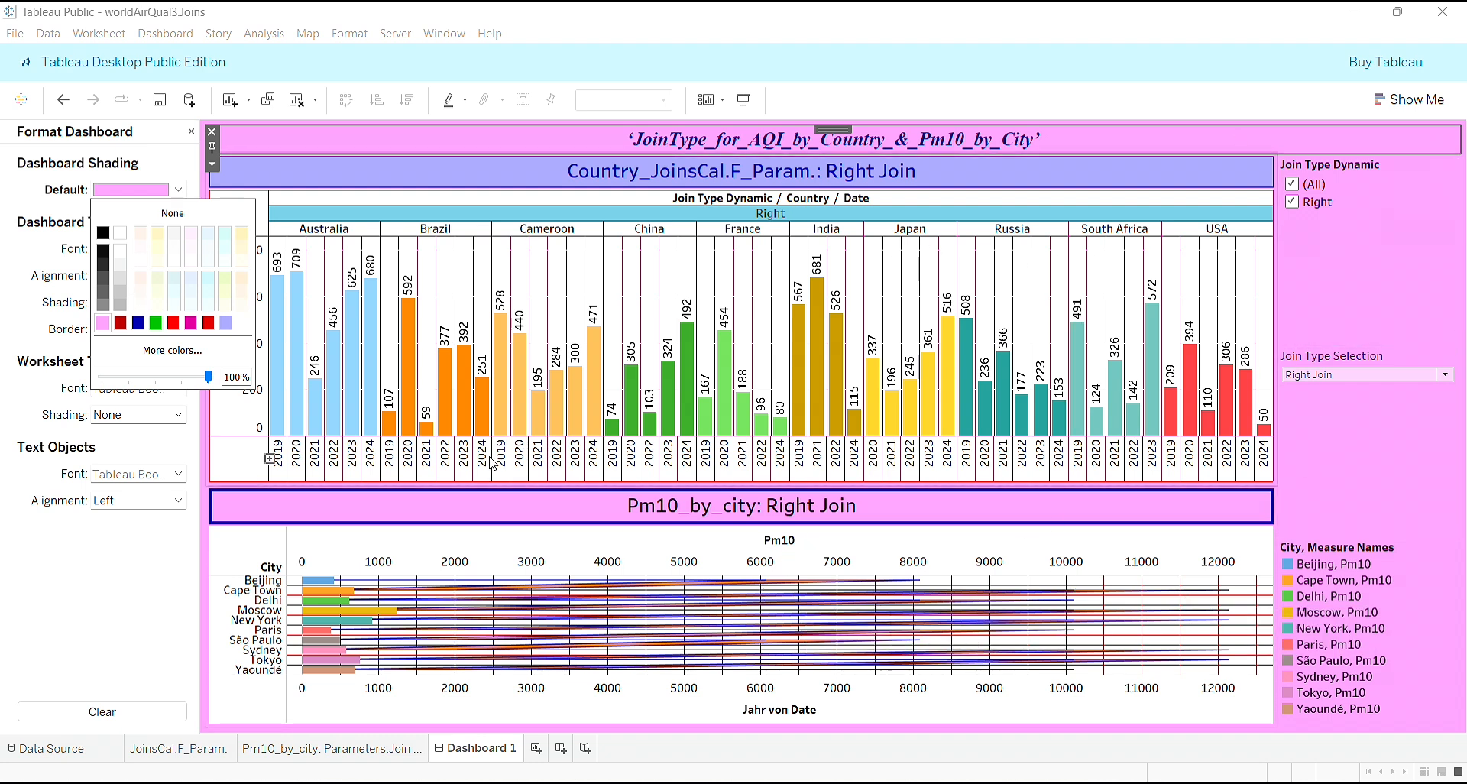
left_click(440, 200)
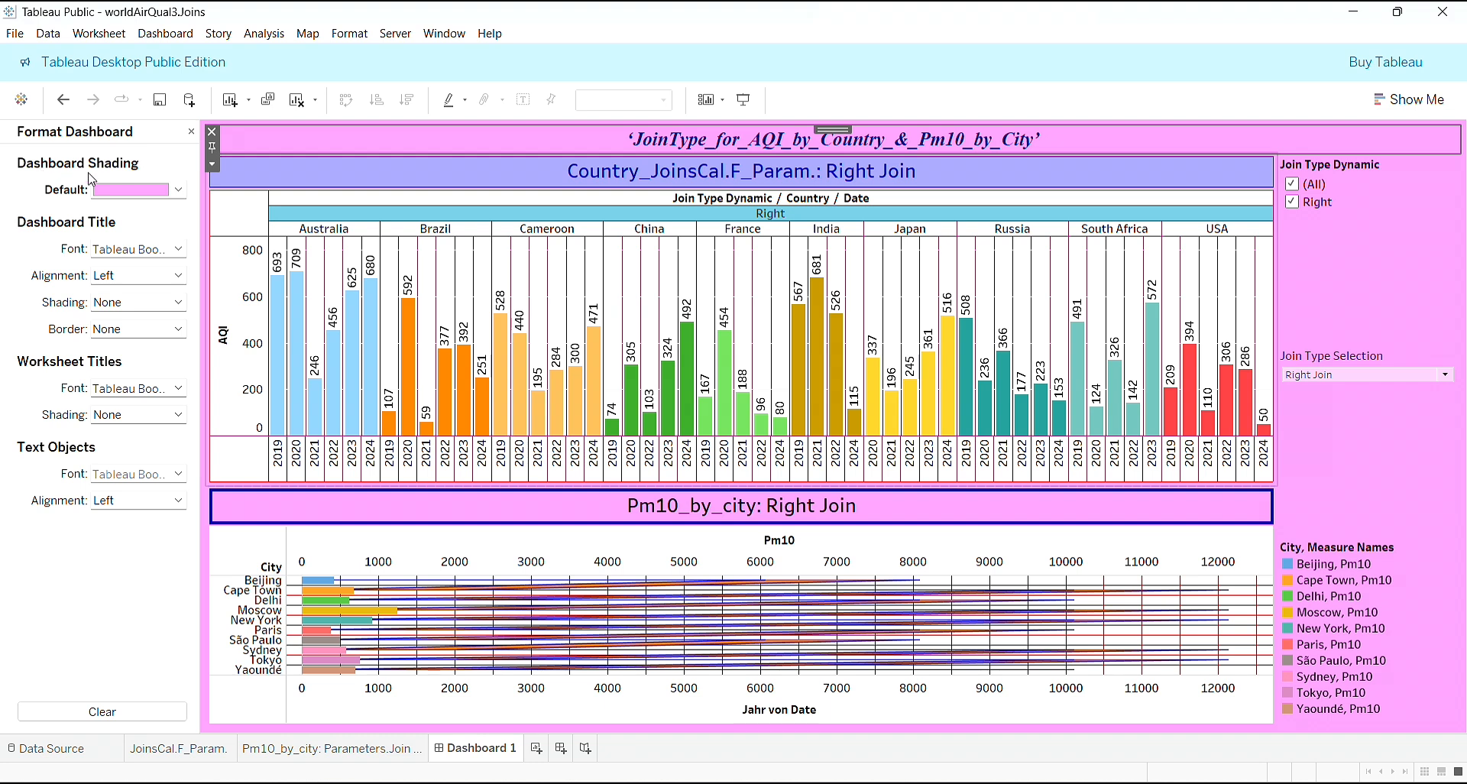
- Make the default dashboard title font bold and give the title a solid dark red border of the third thickness
left_click(180, 251)
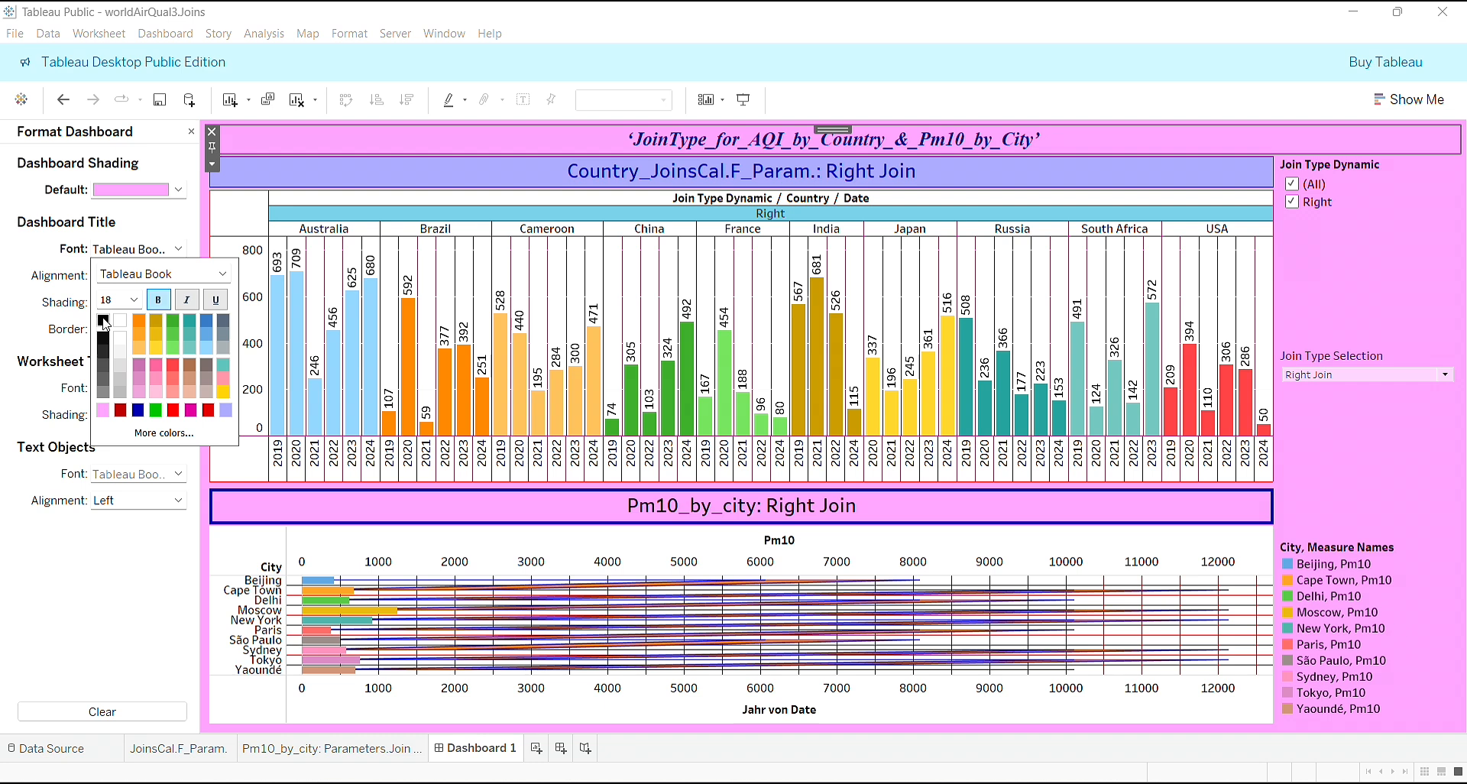
left_click(3, 253)
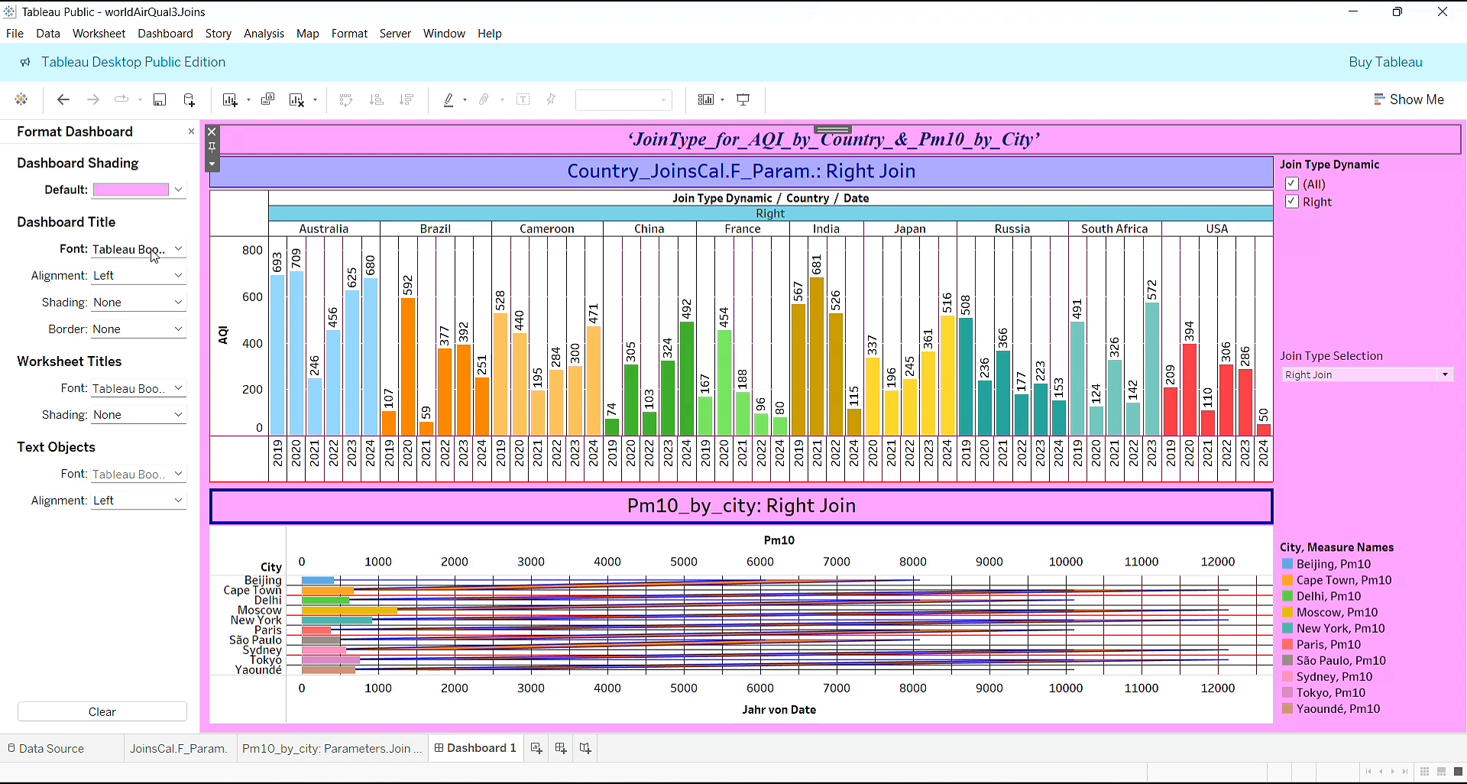
left_click(180, 331)
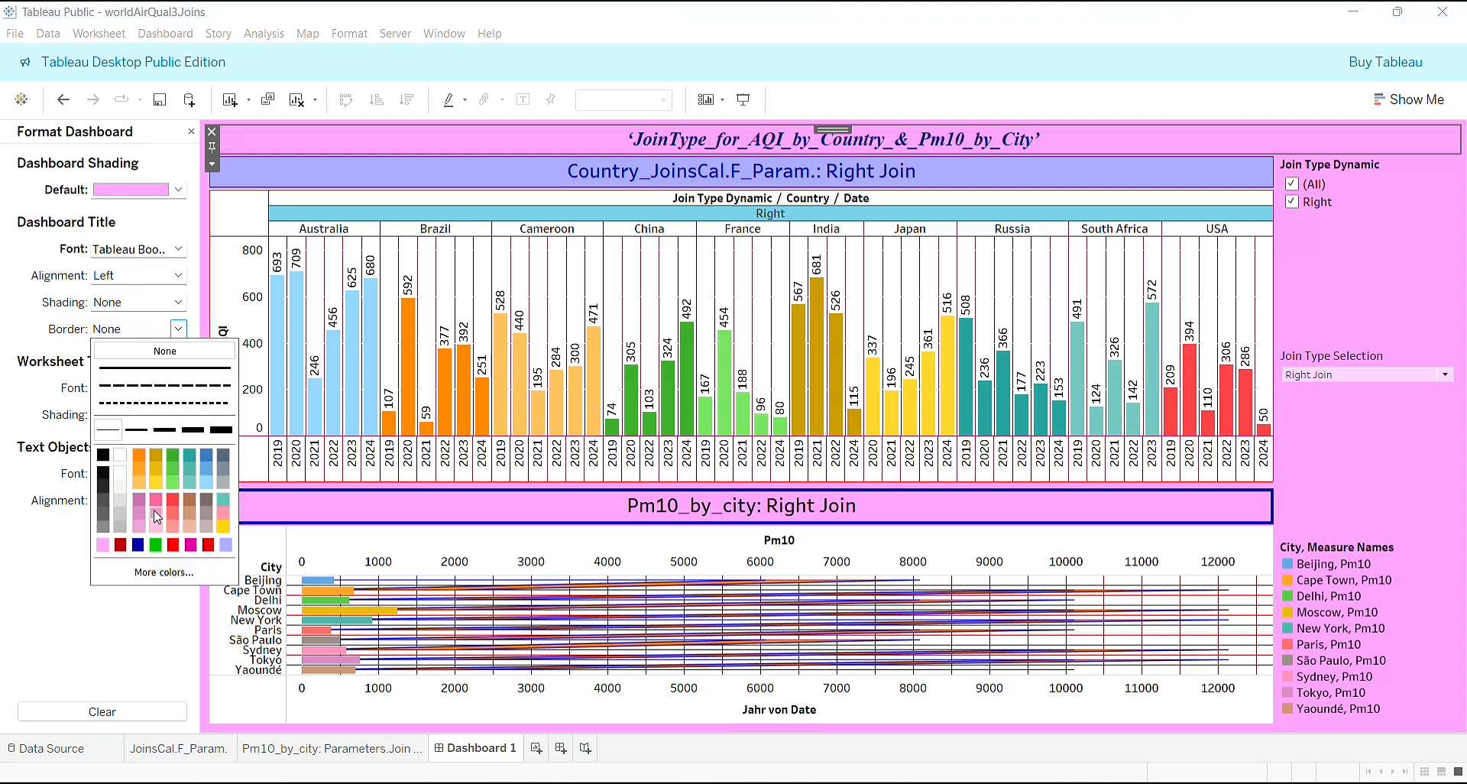
left_click(103, 545)
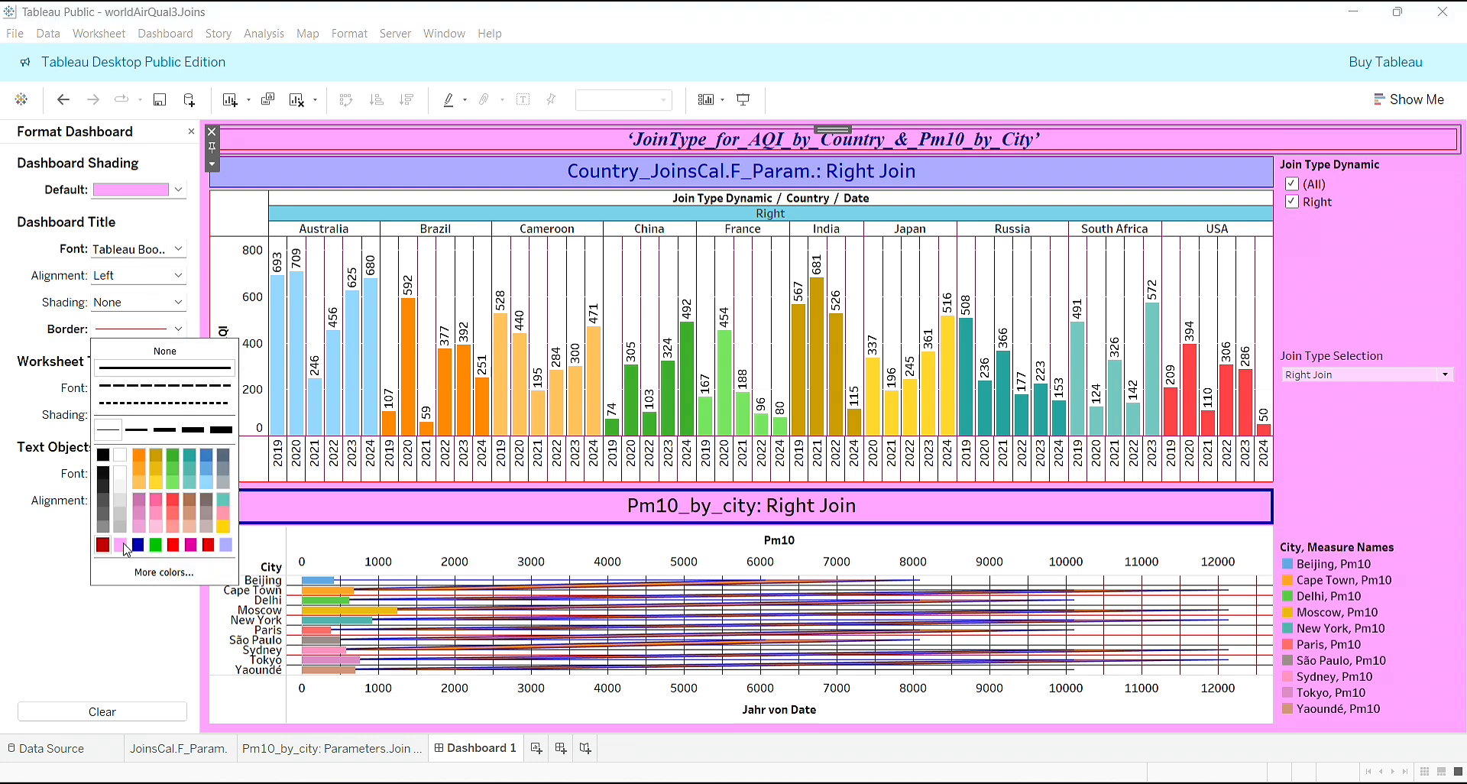
left_click(164, 430)
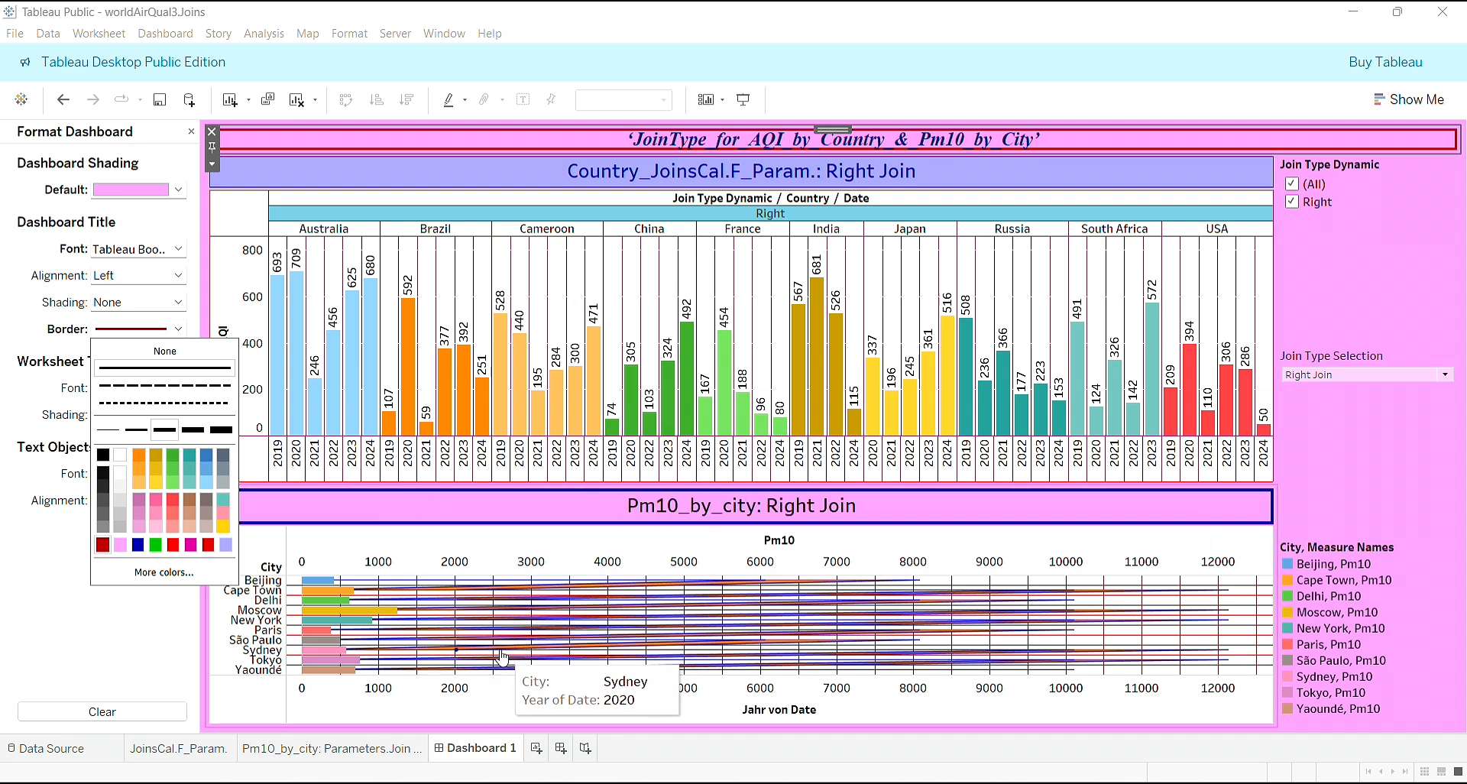
left_click(3, 684)
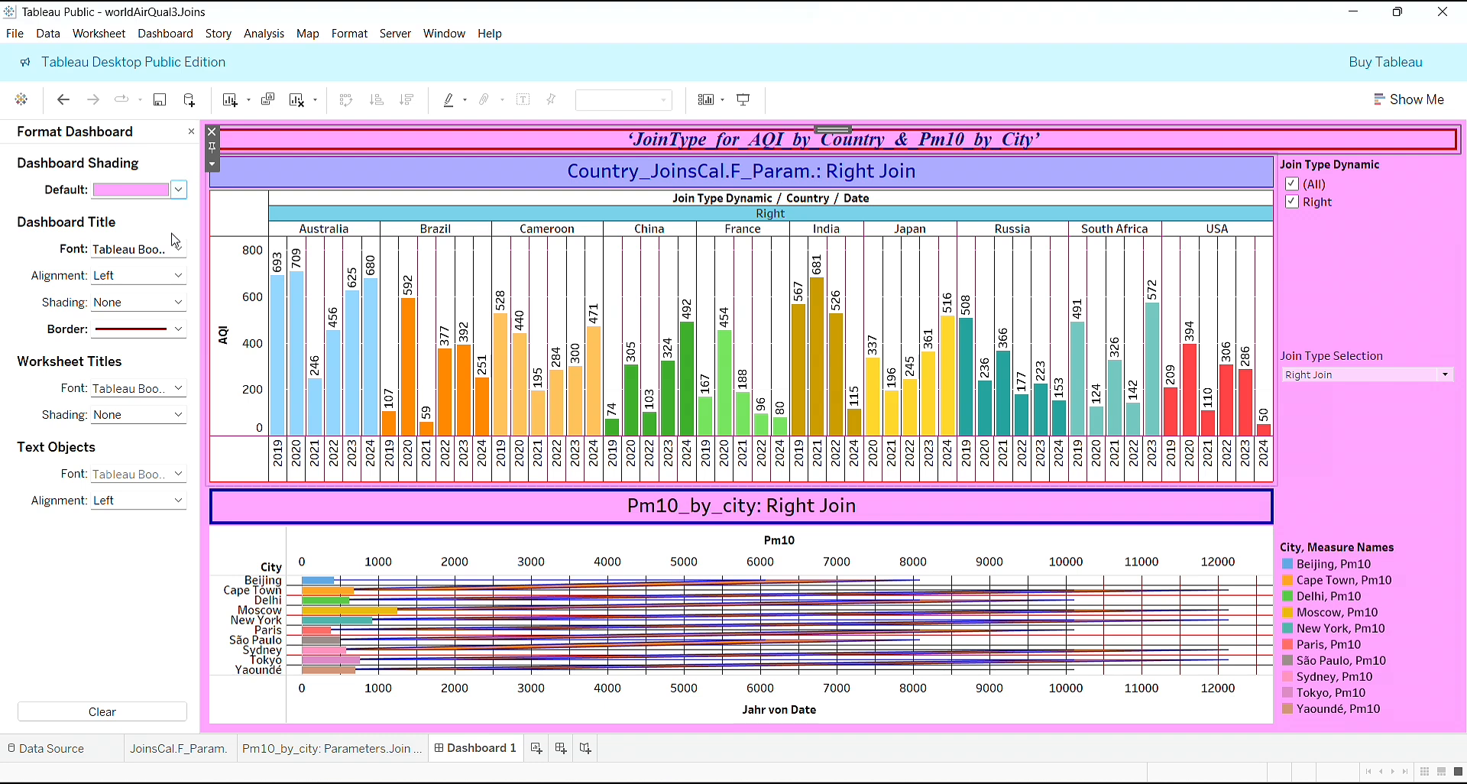
- Shade the dashboard title bright green at about 59% opacity and close the dashboard formatting
left_click(178, 302)
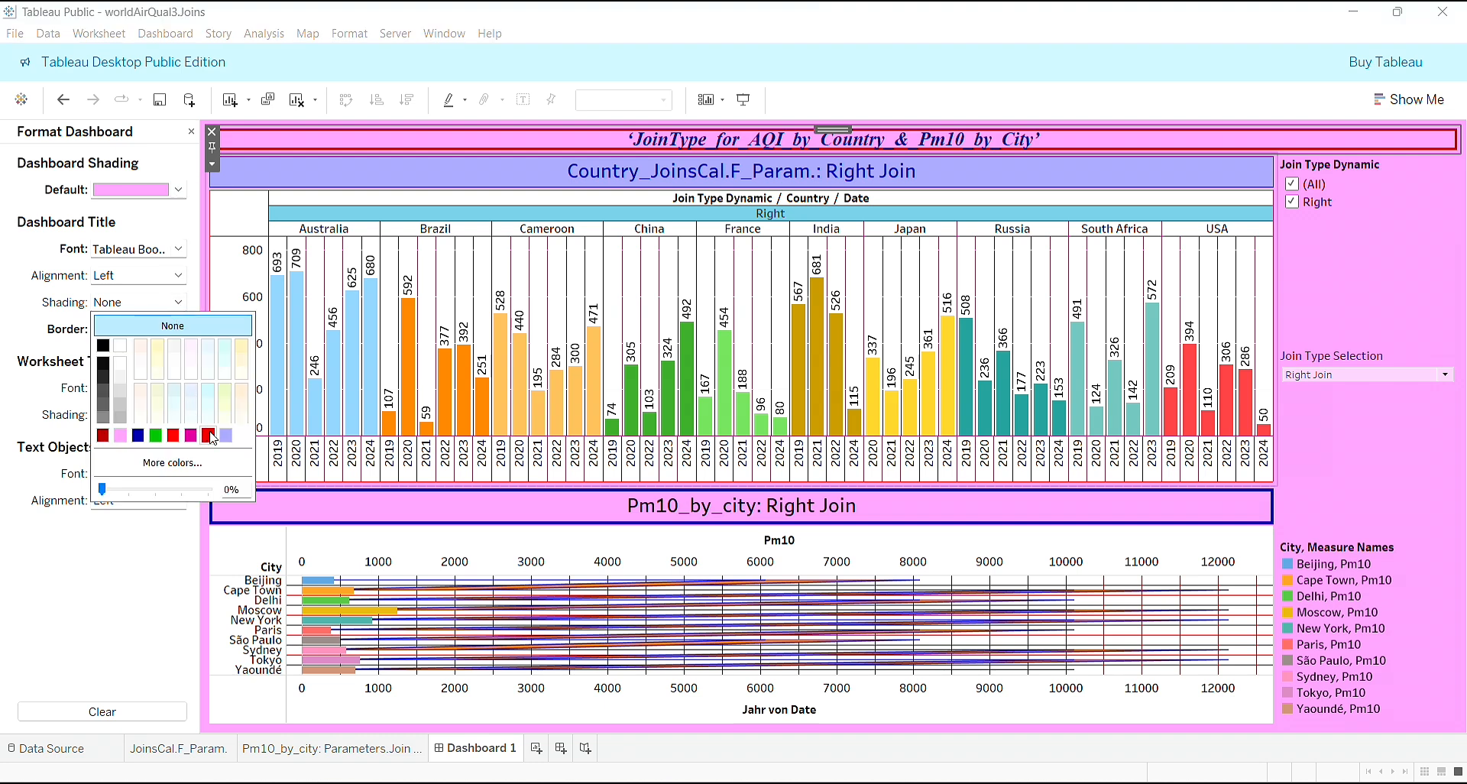
left_click(156, 436)
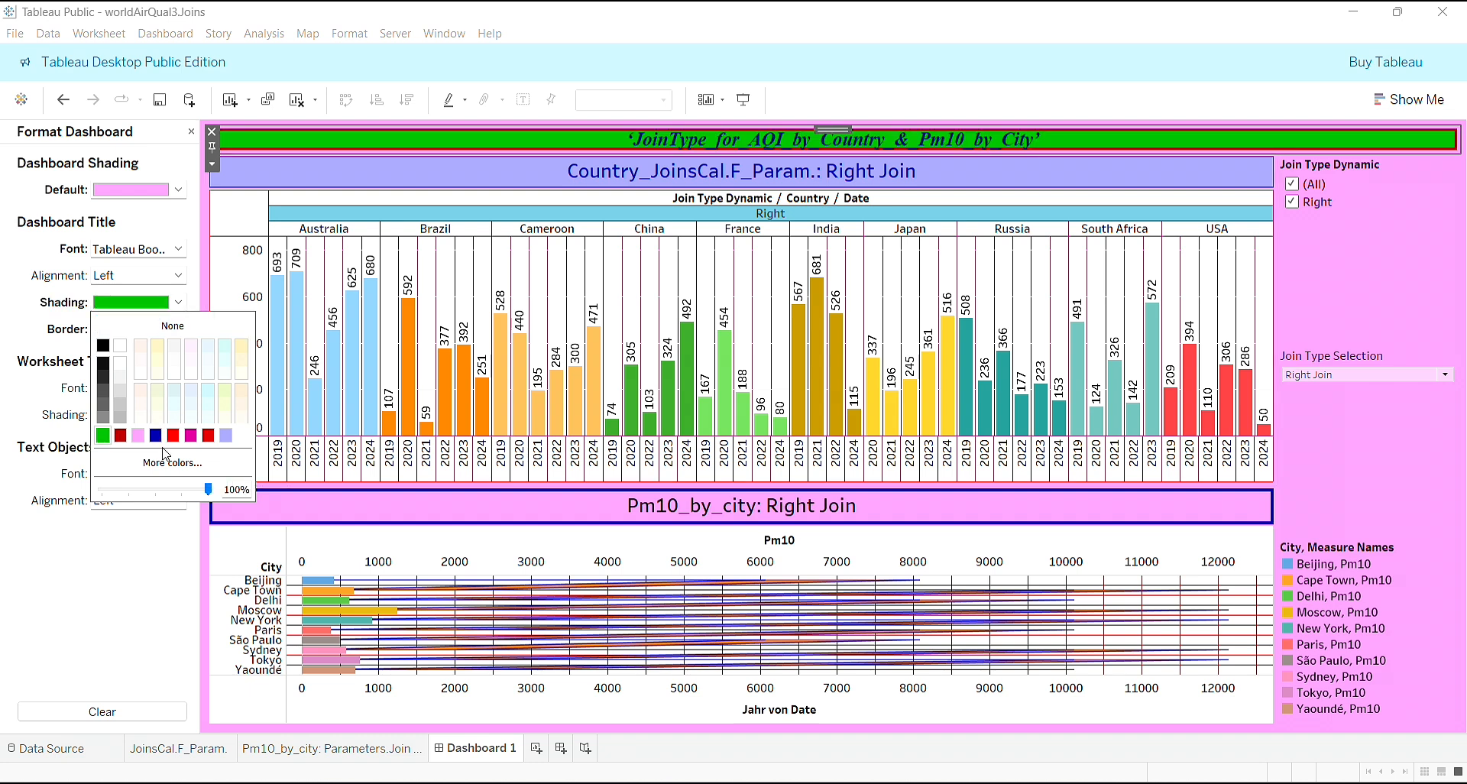
left_click(139, 495)
left_click_drag(137, 495, 168, 497)
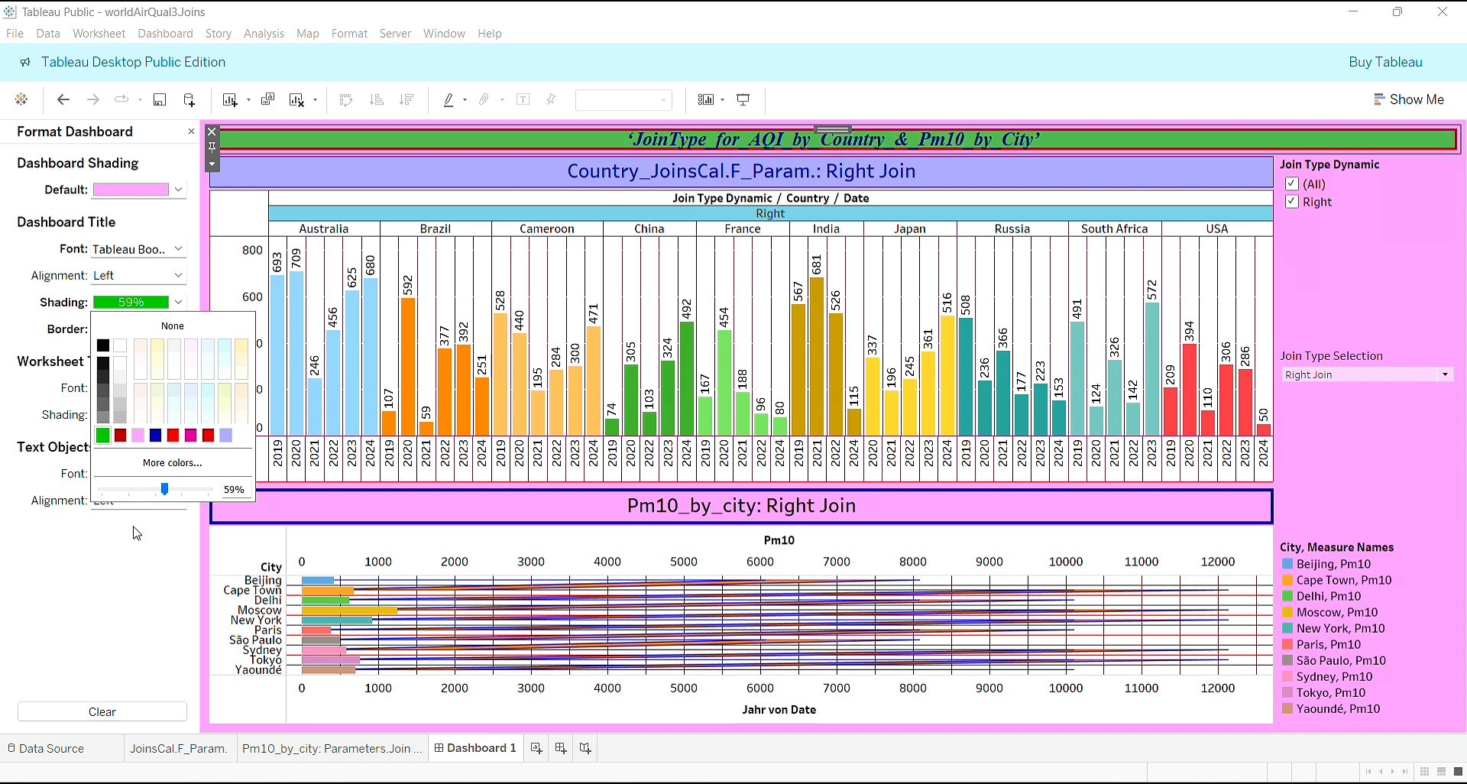
left_click(136, 533)
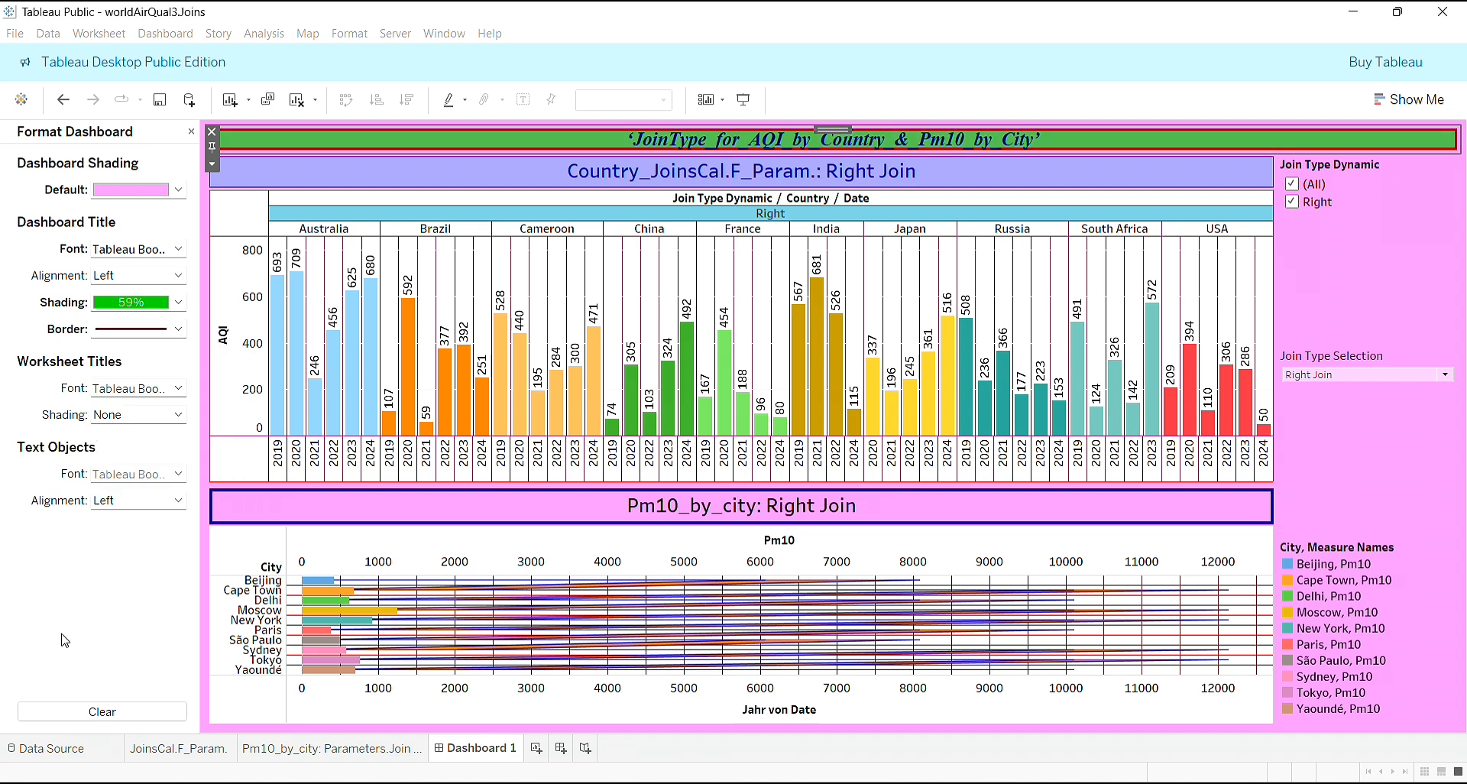
left_click(191, 135)
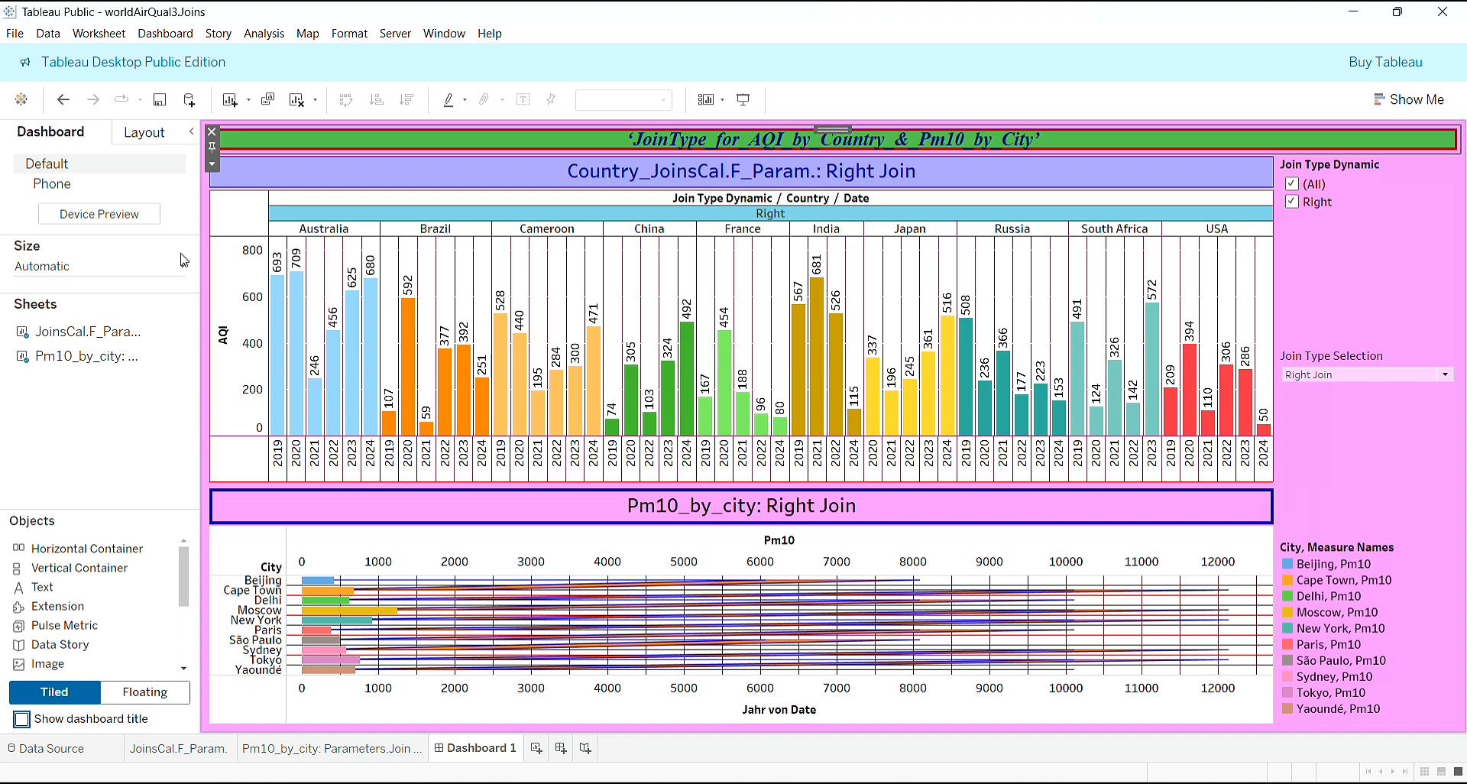
- Select the Join Type Selection control, show its layout settings, and collapse the side pane to widen the dashboard
left_click(1416, 286)
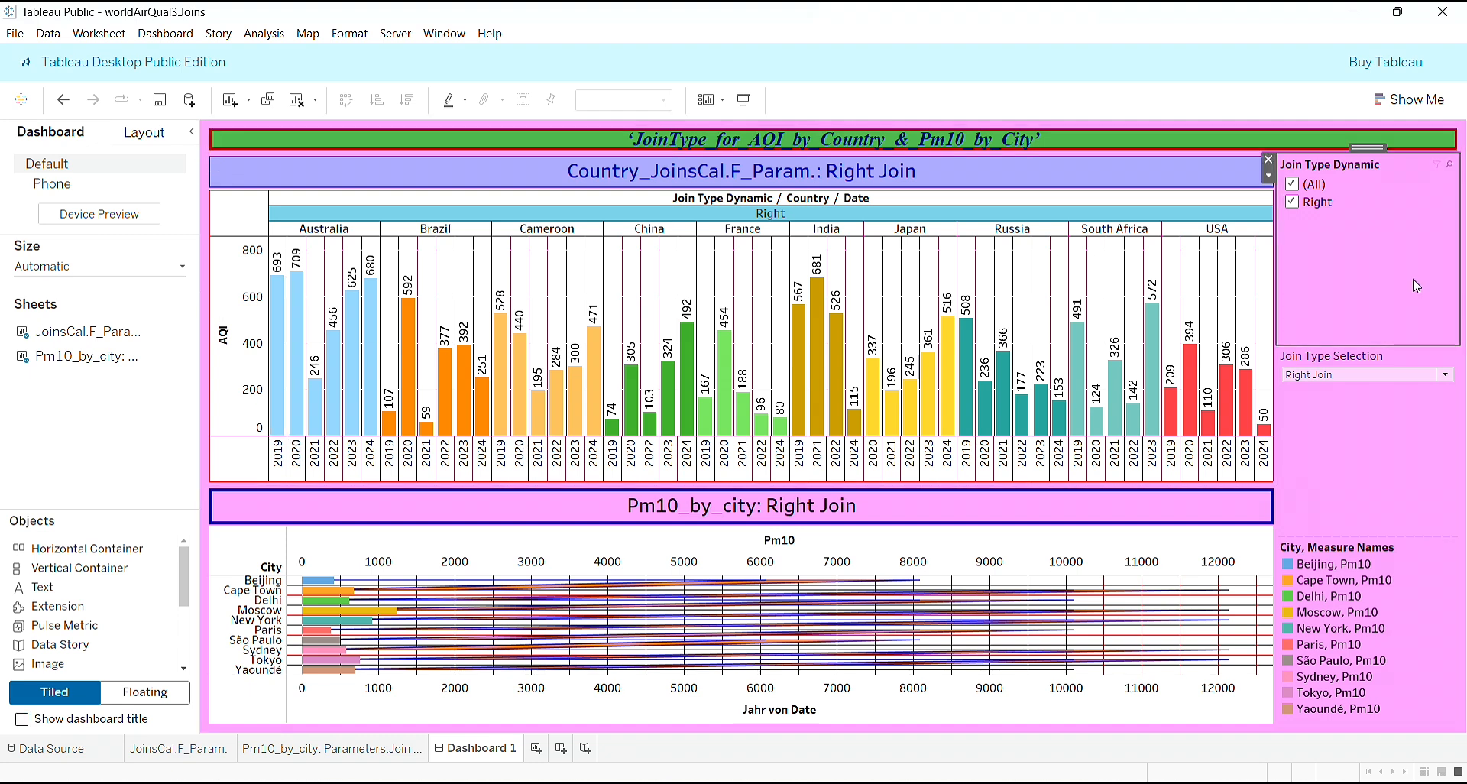
left_click(1401, 428)
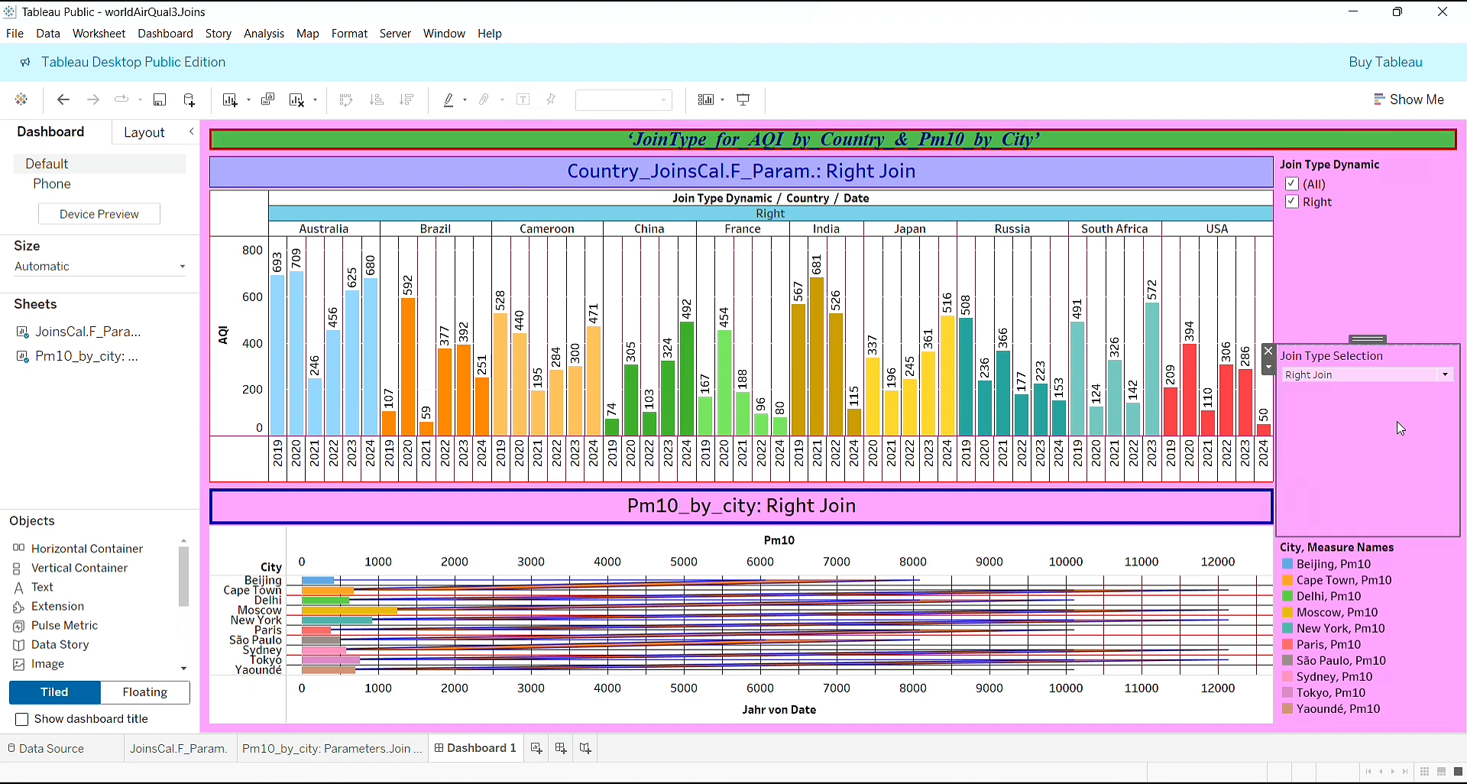
left_click(145, 136)
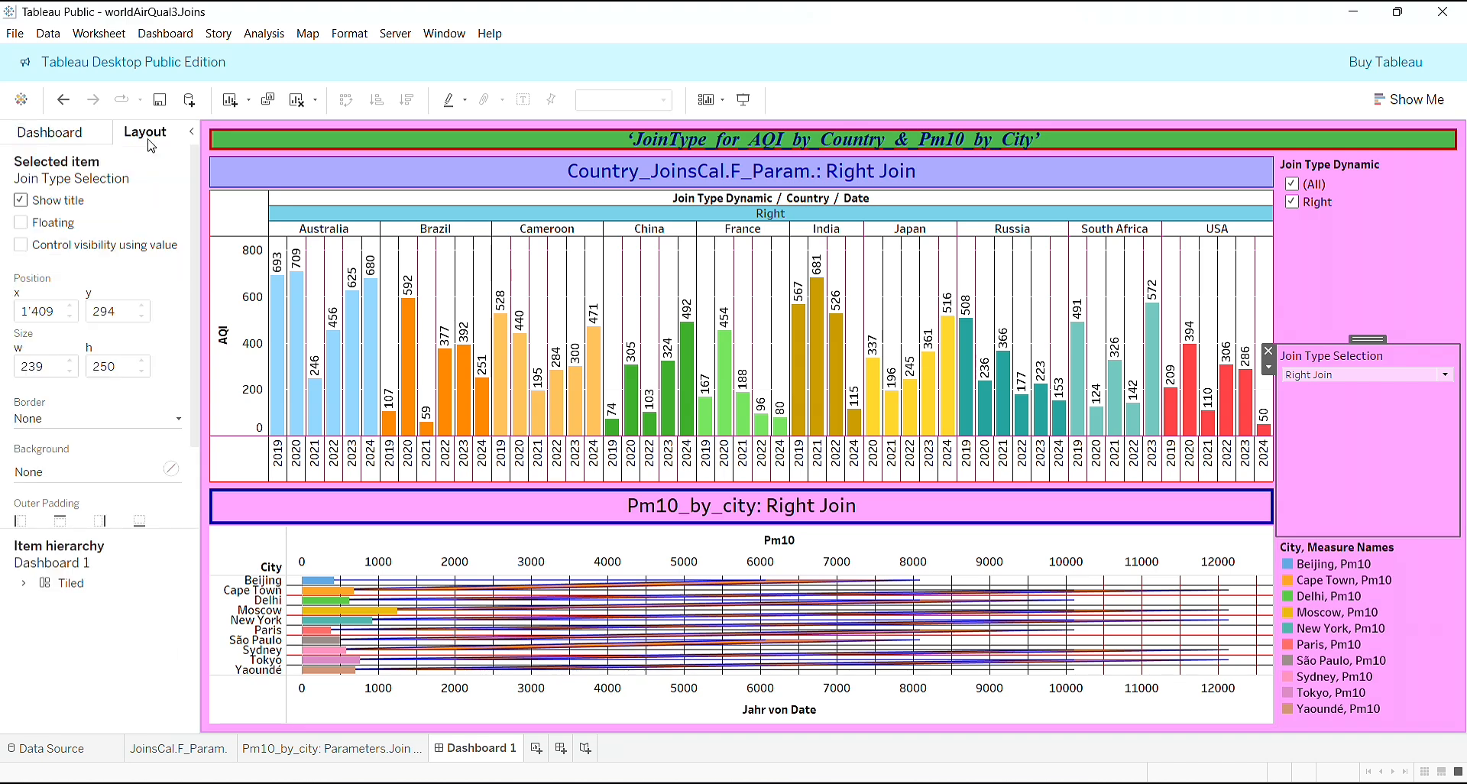
left_click(190, 135)
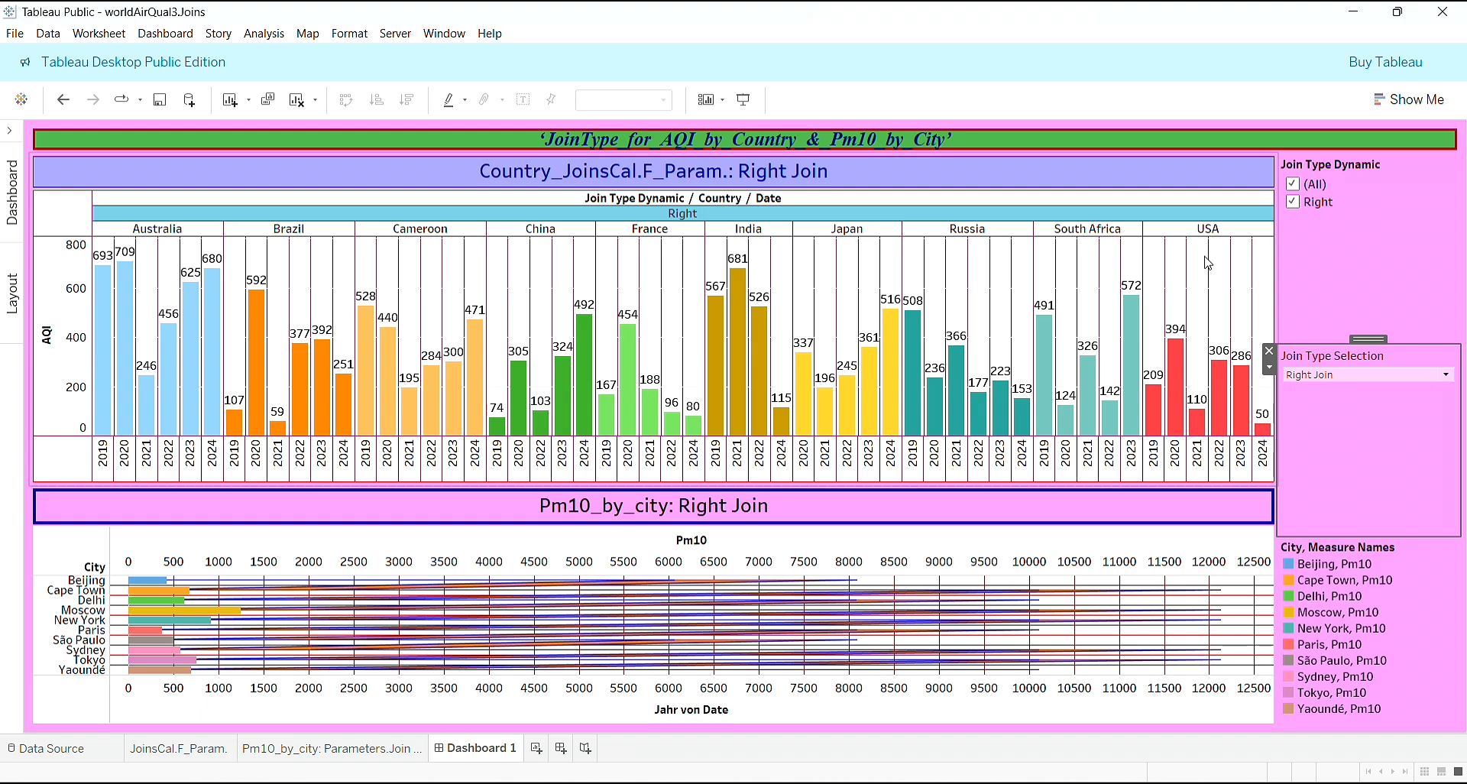
- Select USA in the AQI by country chart to filter the Pm10 chart, and inspect the 2020 bar's details
left_click(1045, 478)
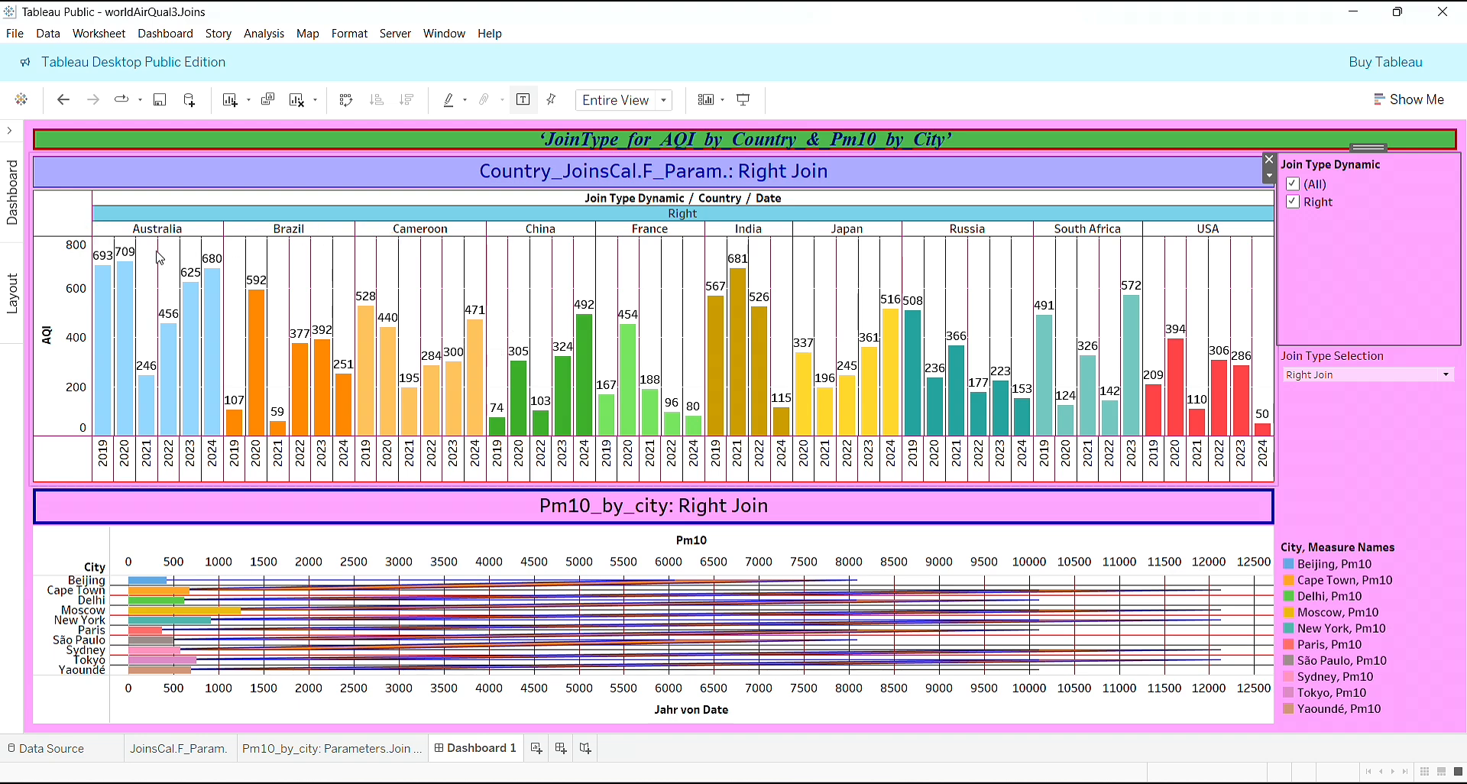
left_click(1185, 232)
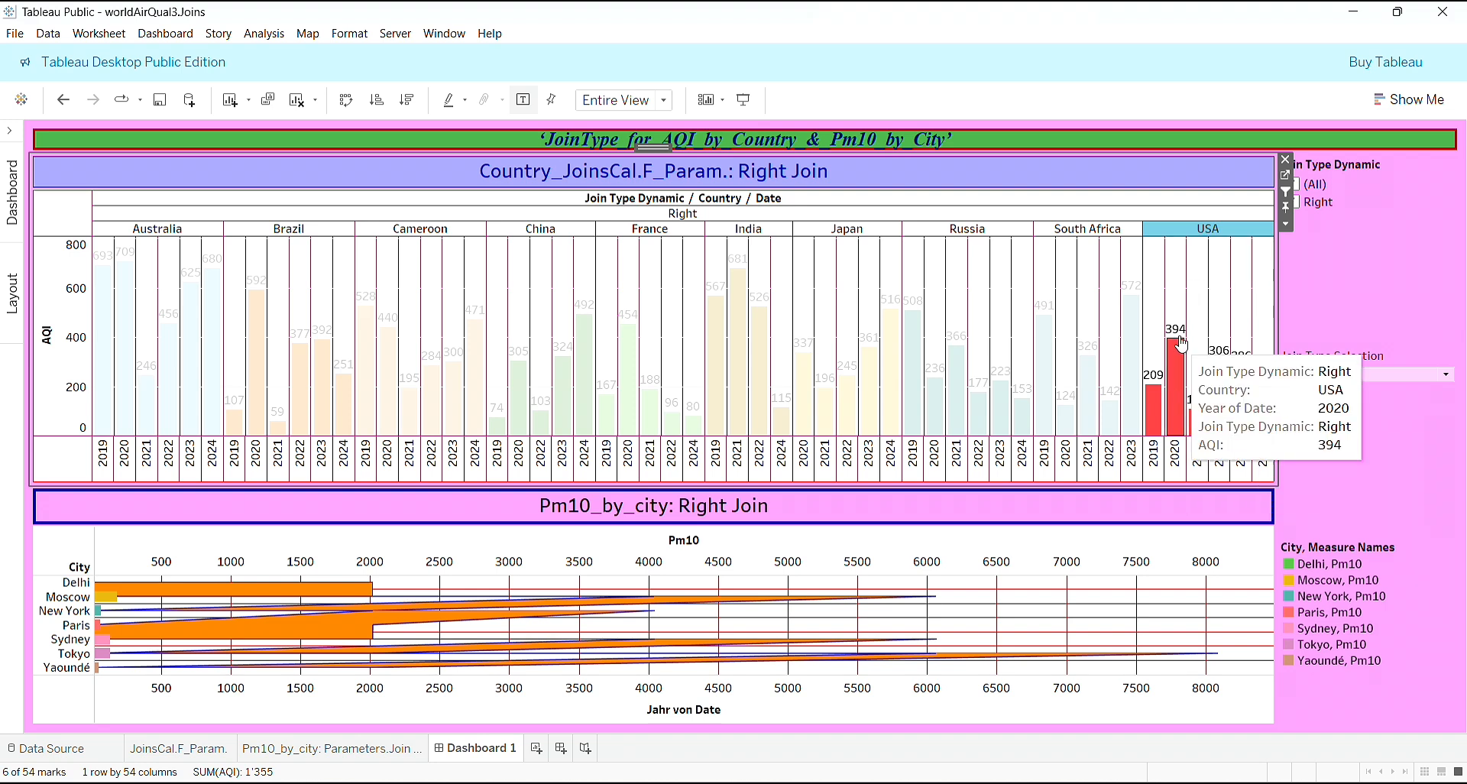
mouse_move(1183, 362)
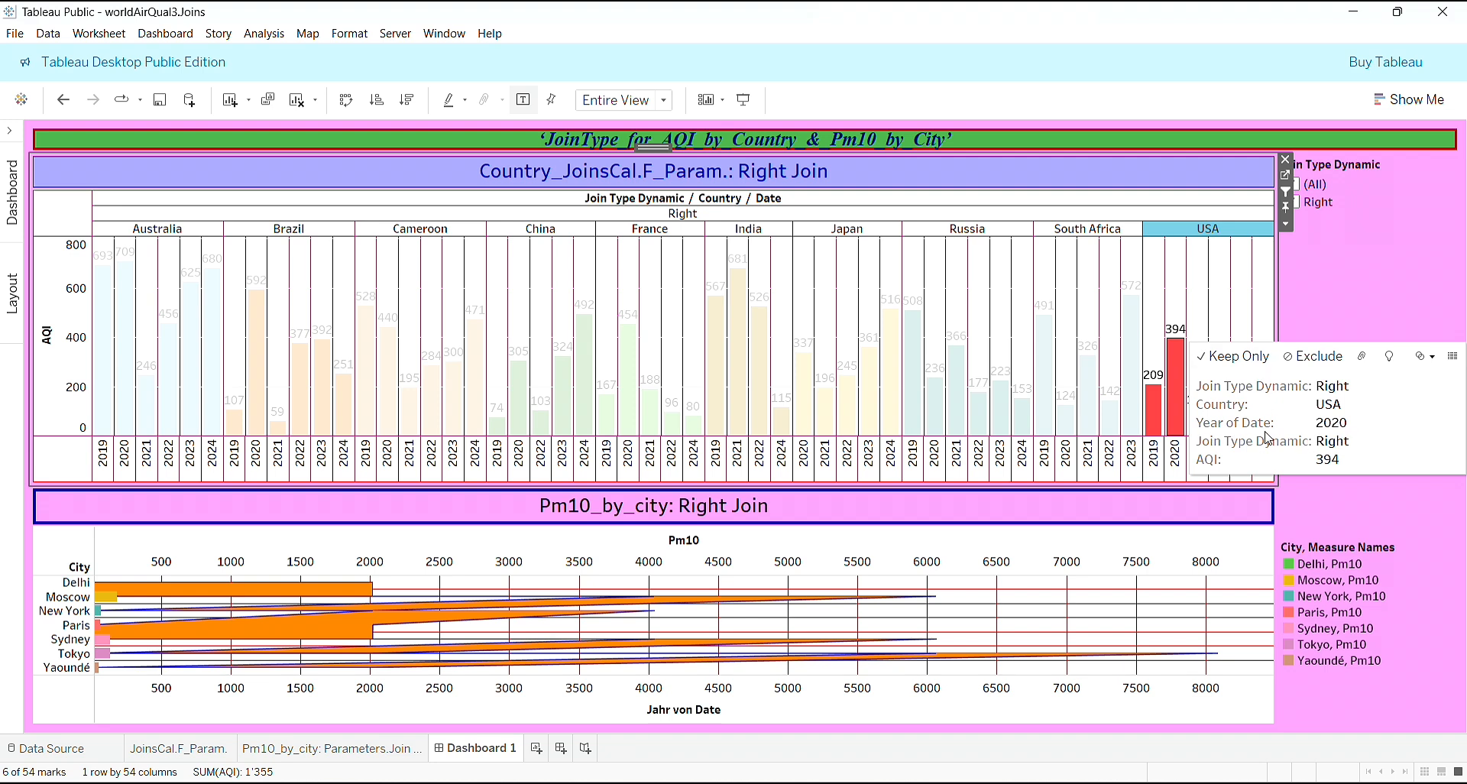
mouse_move(1158, 407)
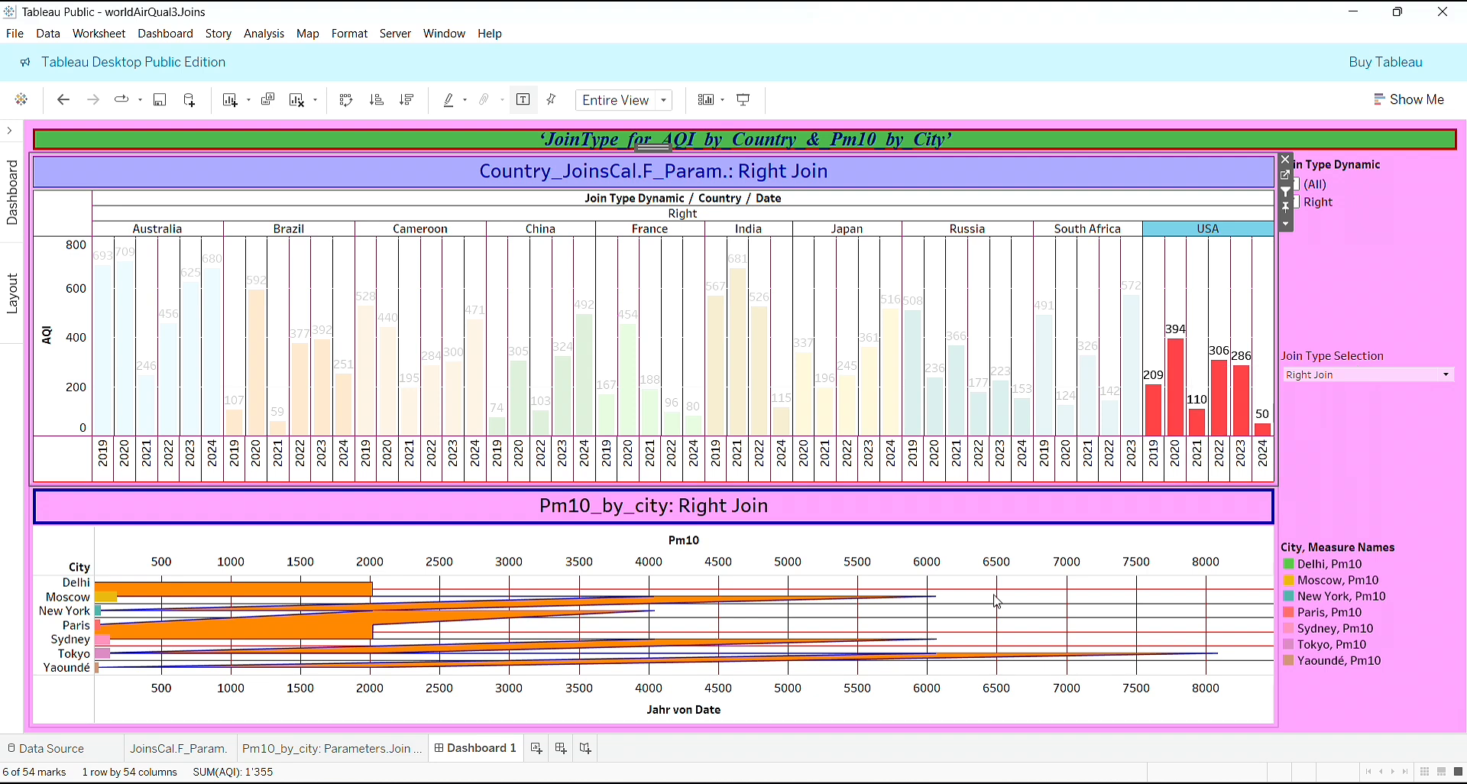
- Inspect the Tokyo and New York marks in the filtered Pm10 chart, selecting a New York mark
left_click(988, 629)
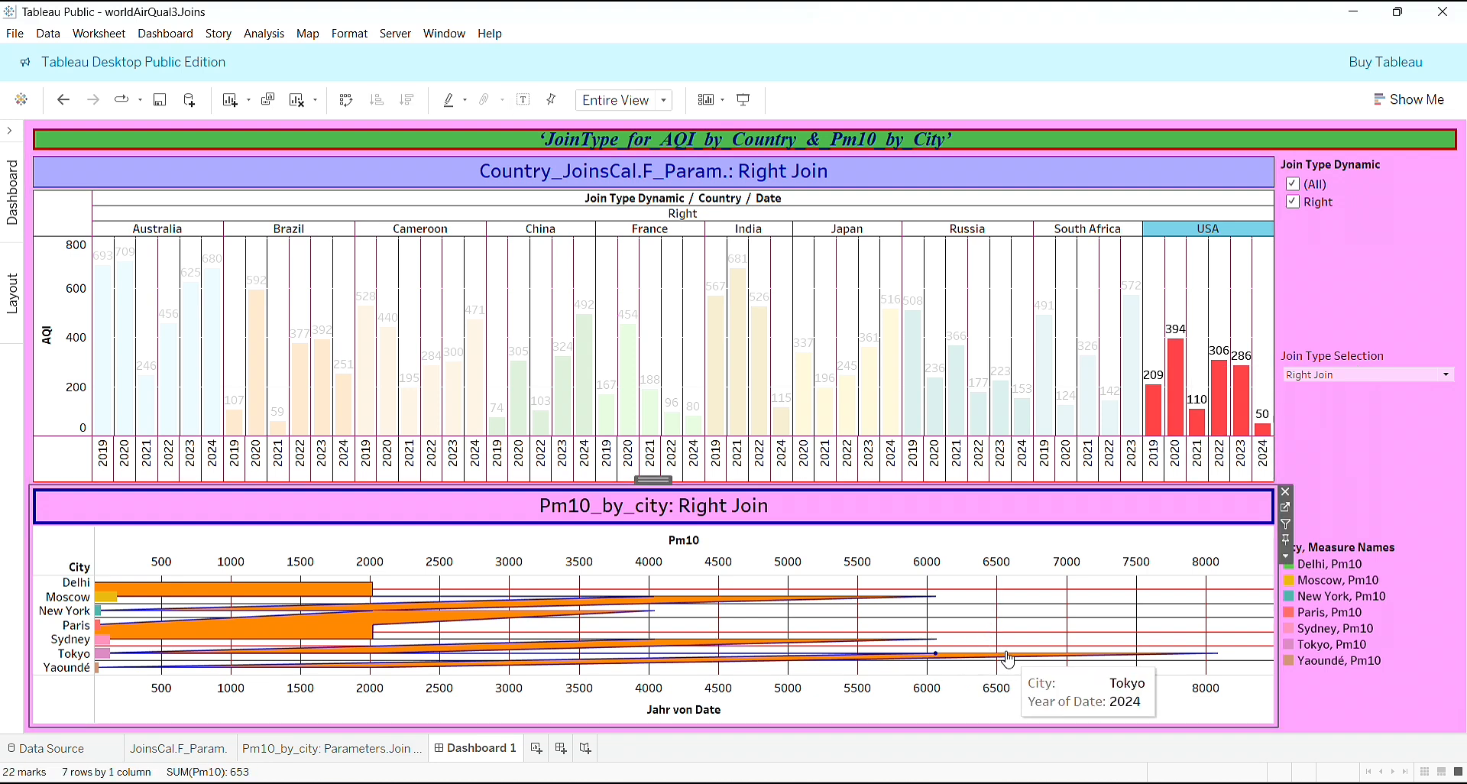
mouse_move(1024, 667)
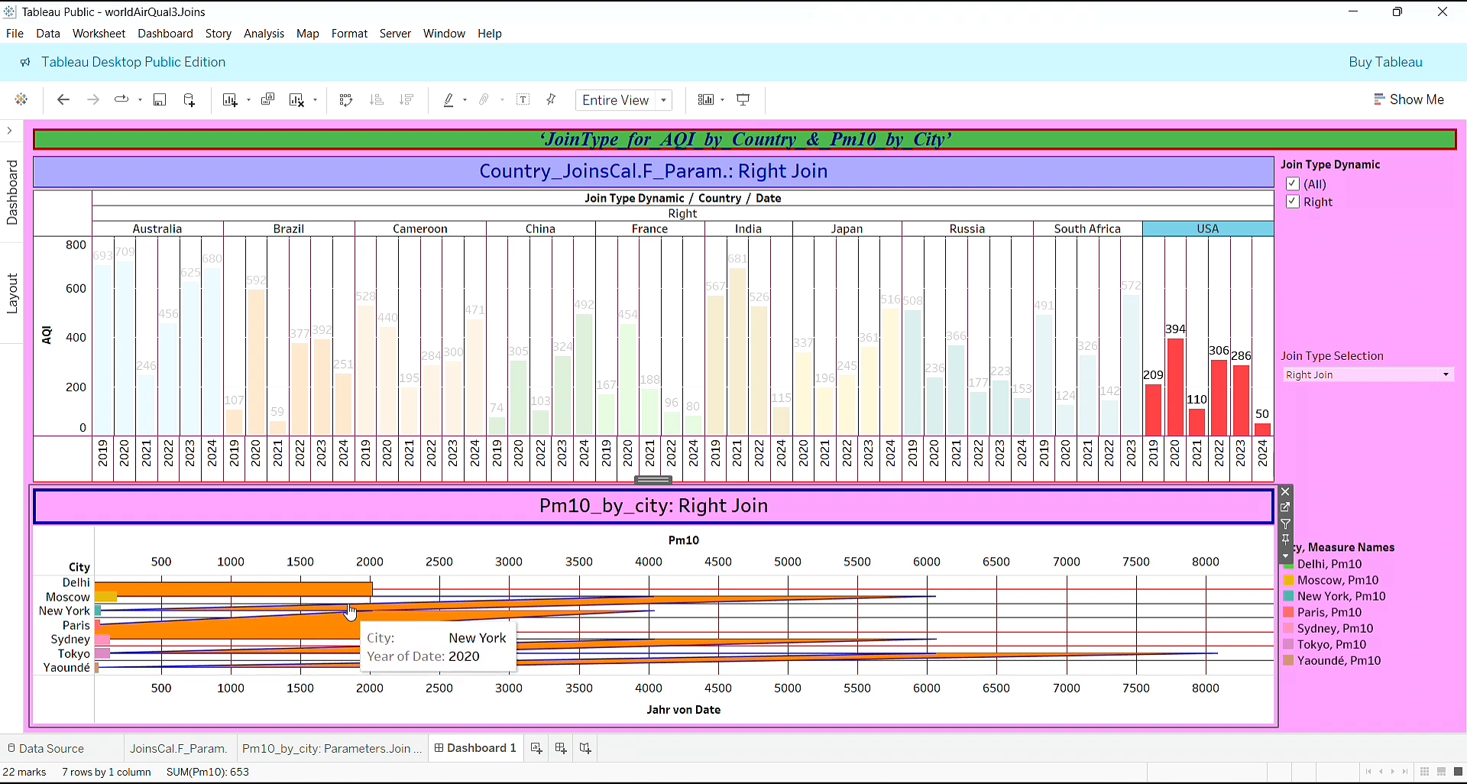
left_click(388, 606)
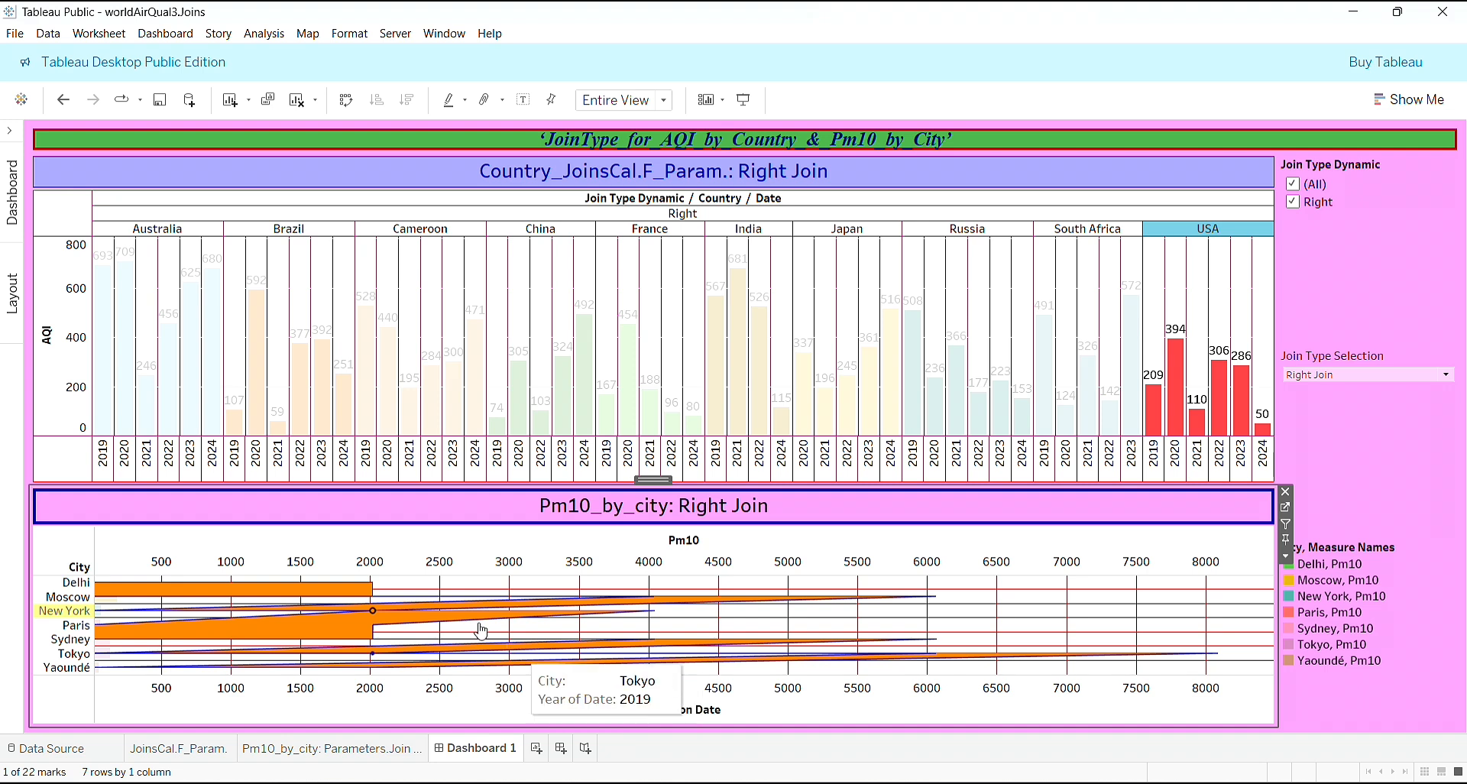
mouse_move(373, 616)
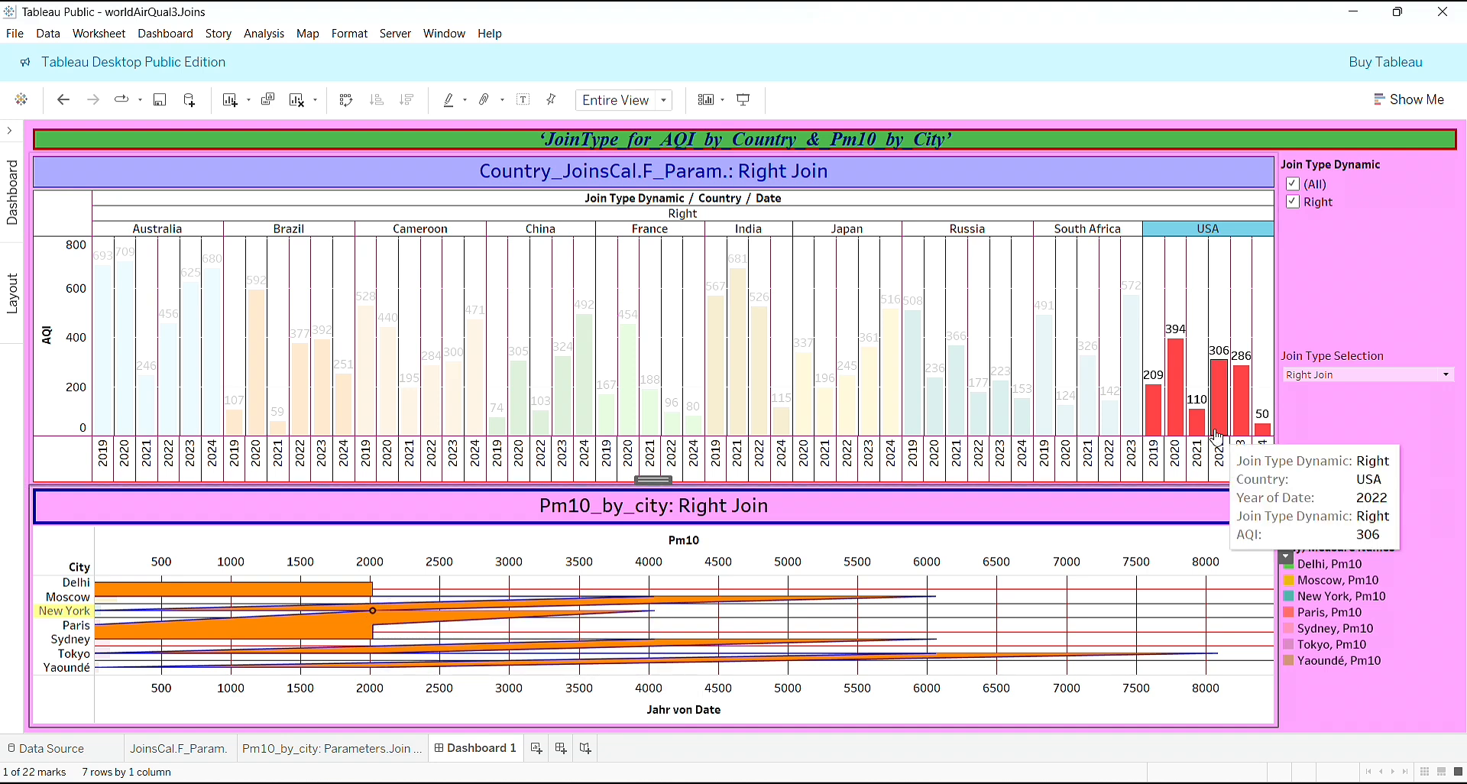
left_click(1419, 458)
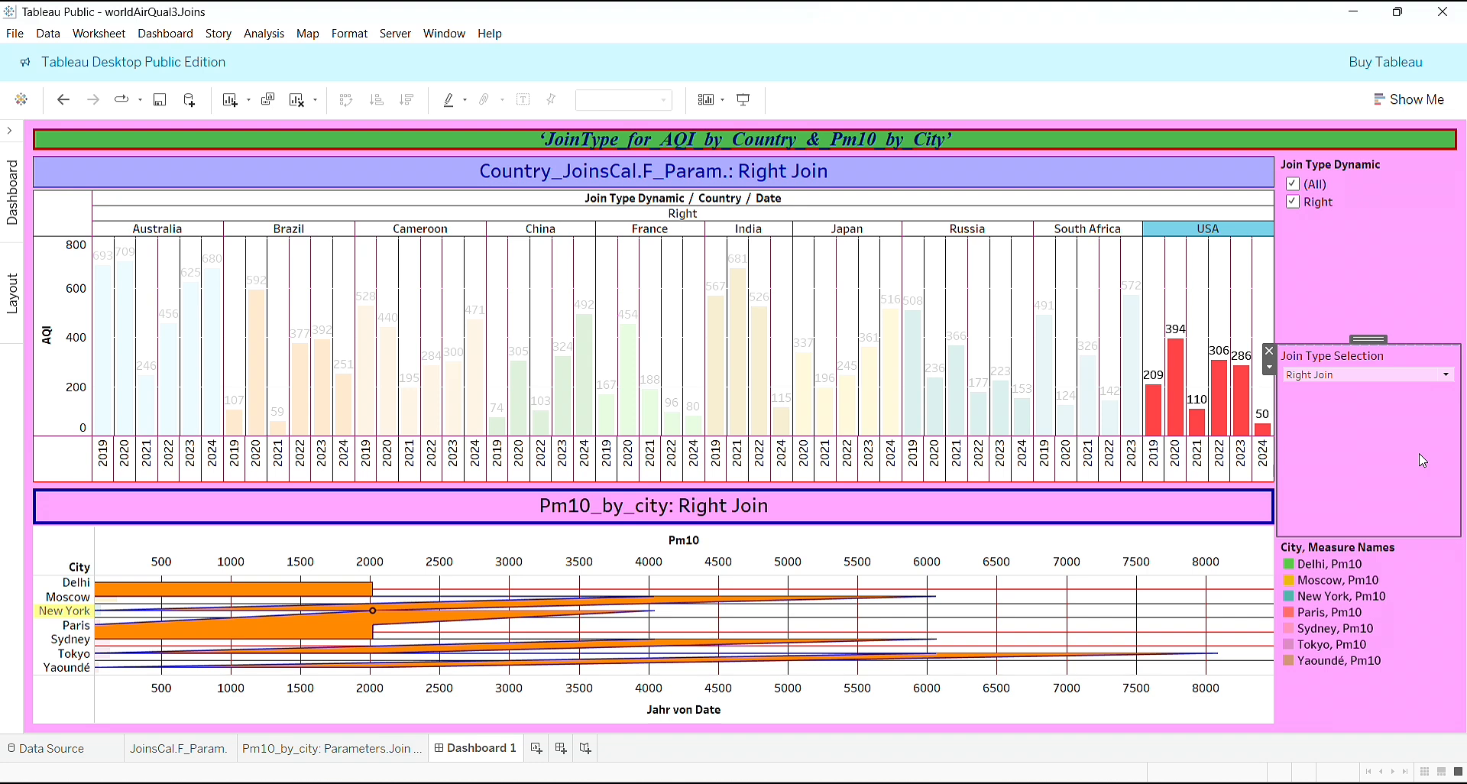
left_click(1269, 369)
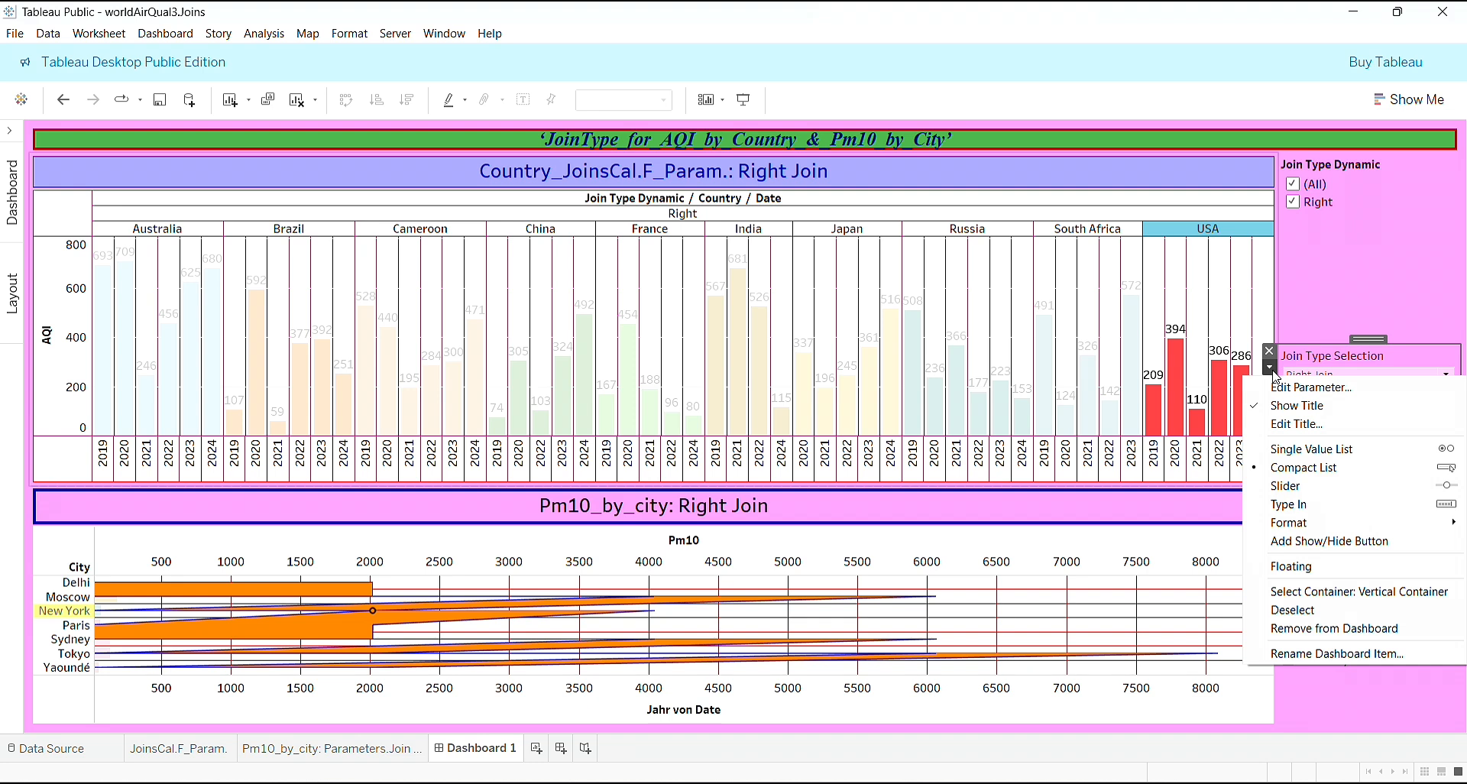
left_click(1368, 242)
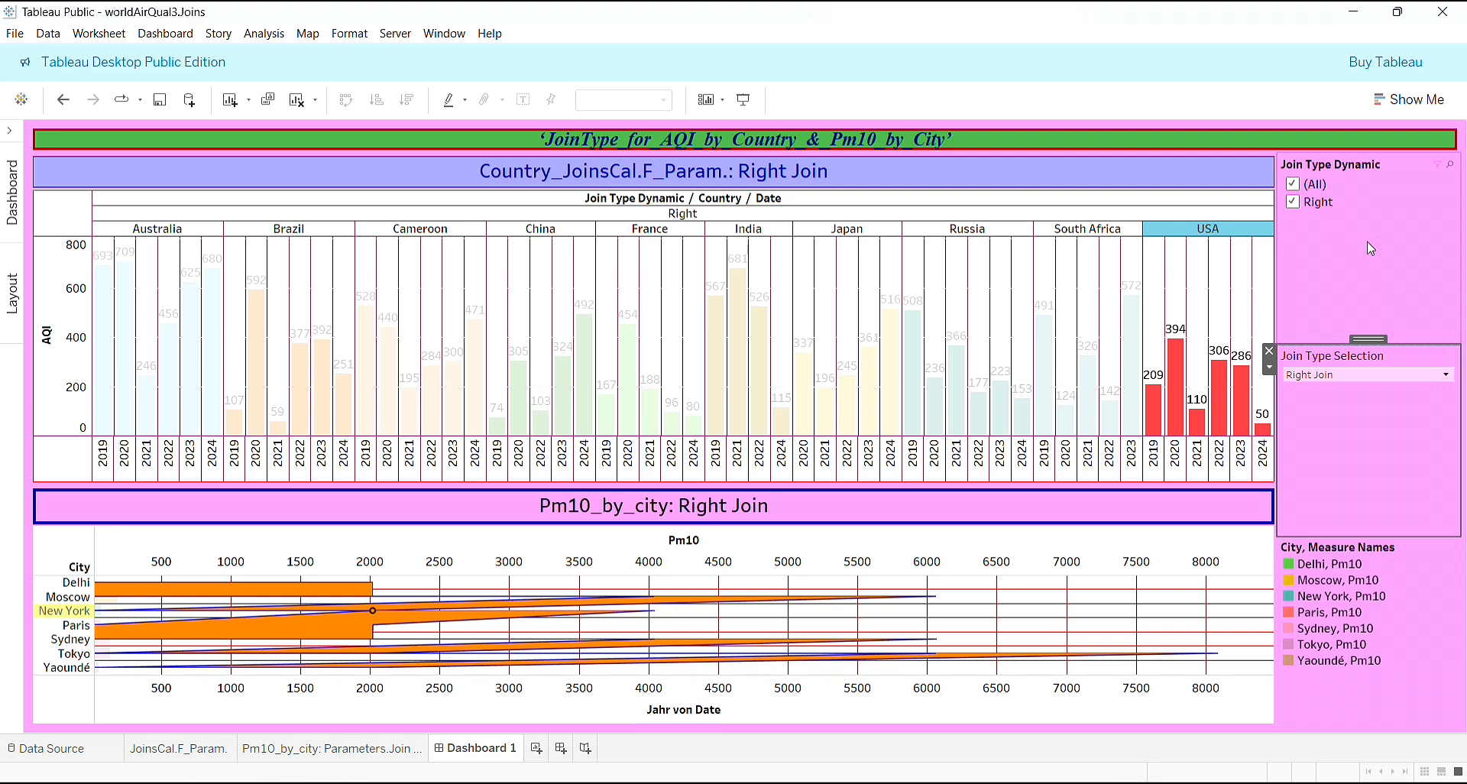
- Open the formatting of the Join Type Dynamic filter and turn off bold for its title font
left_click(1335, 233)
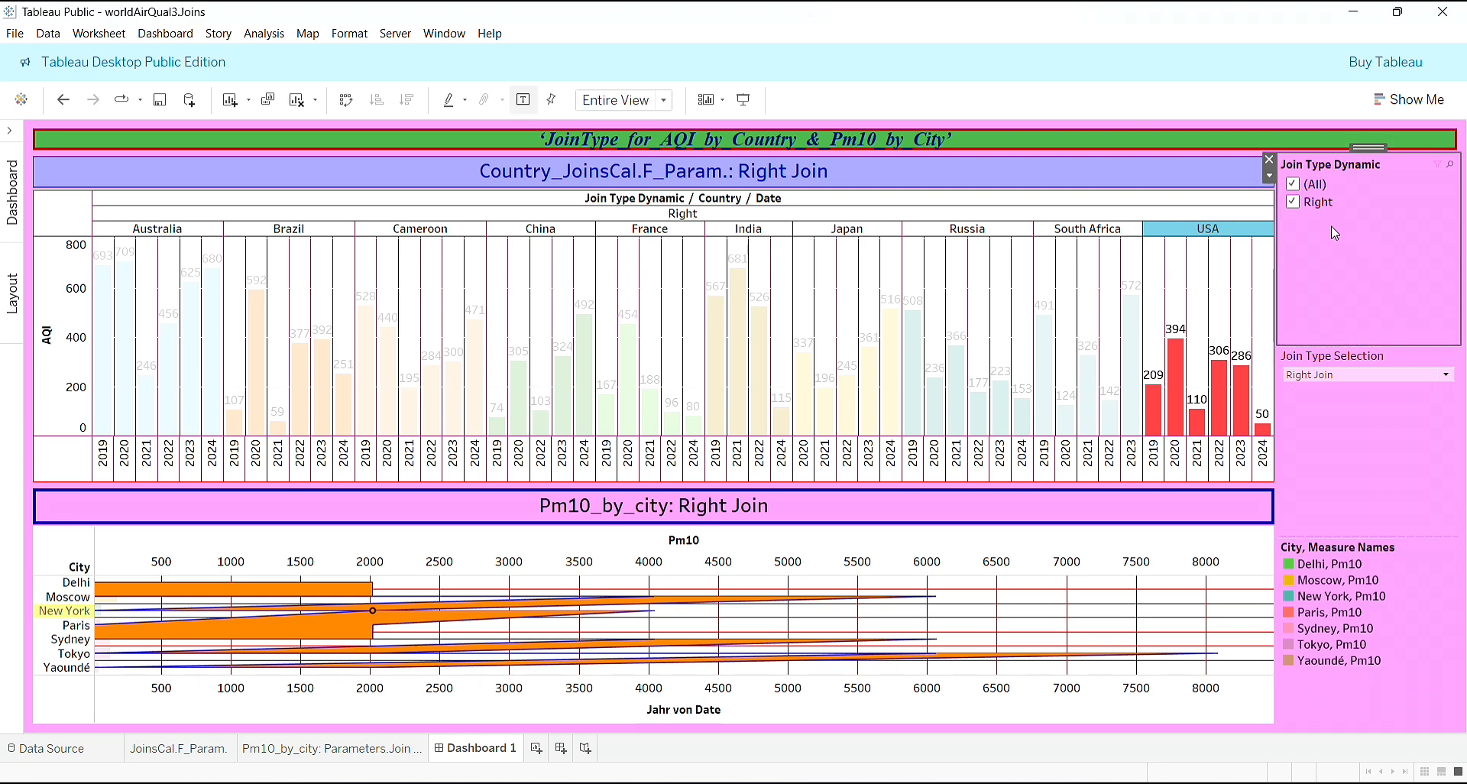
left_click(1268, 179)
left_click(1213, 243)
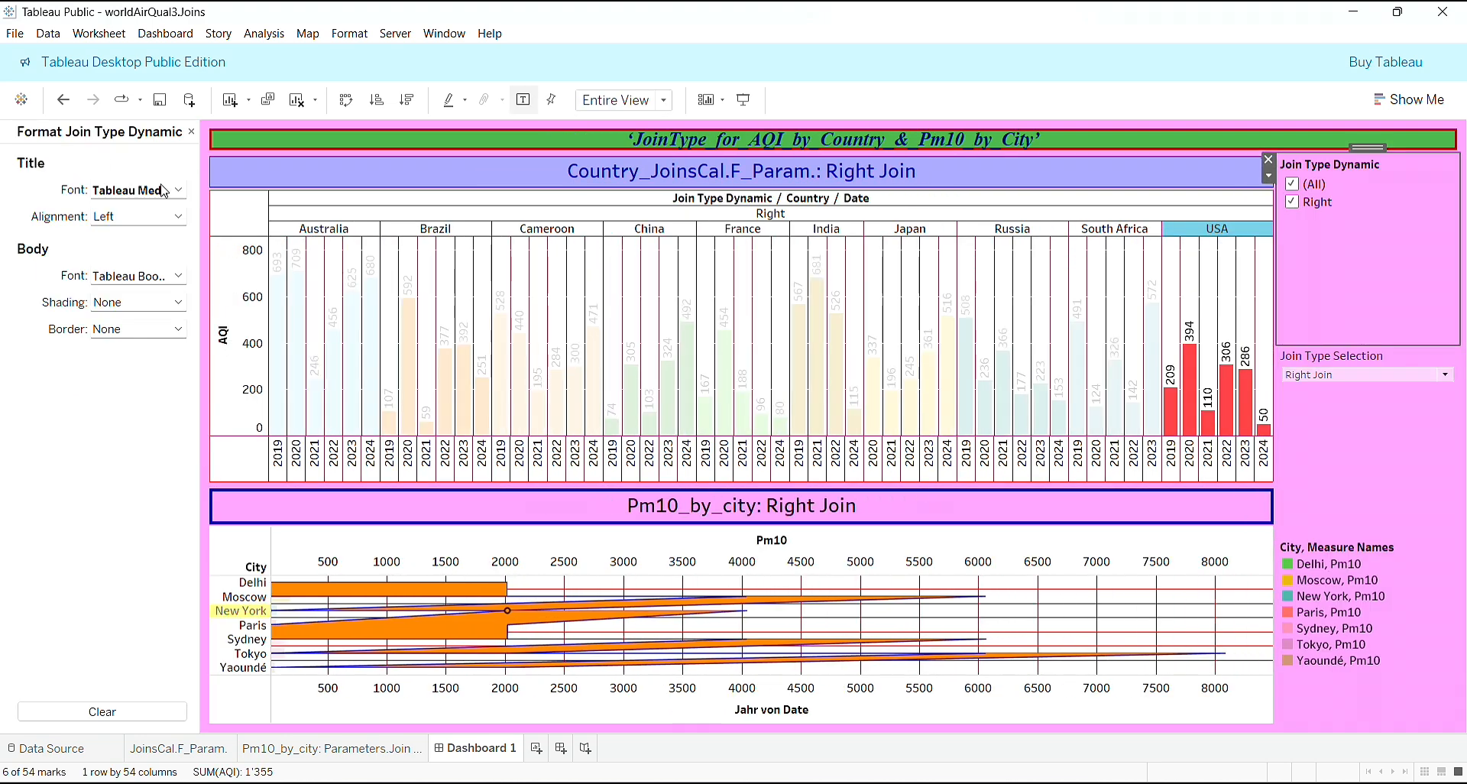
left_click(170, 190)
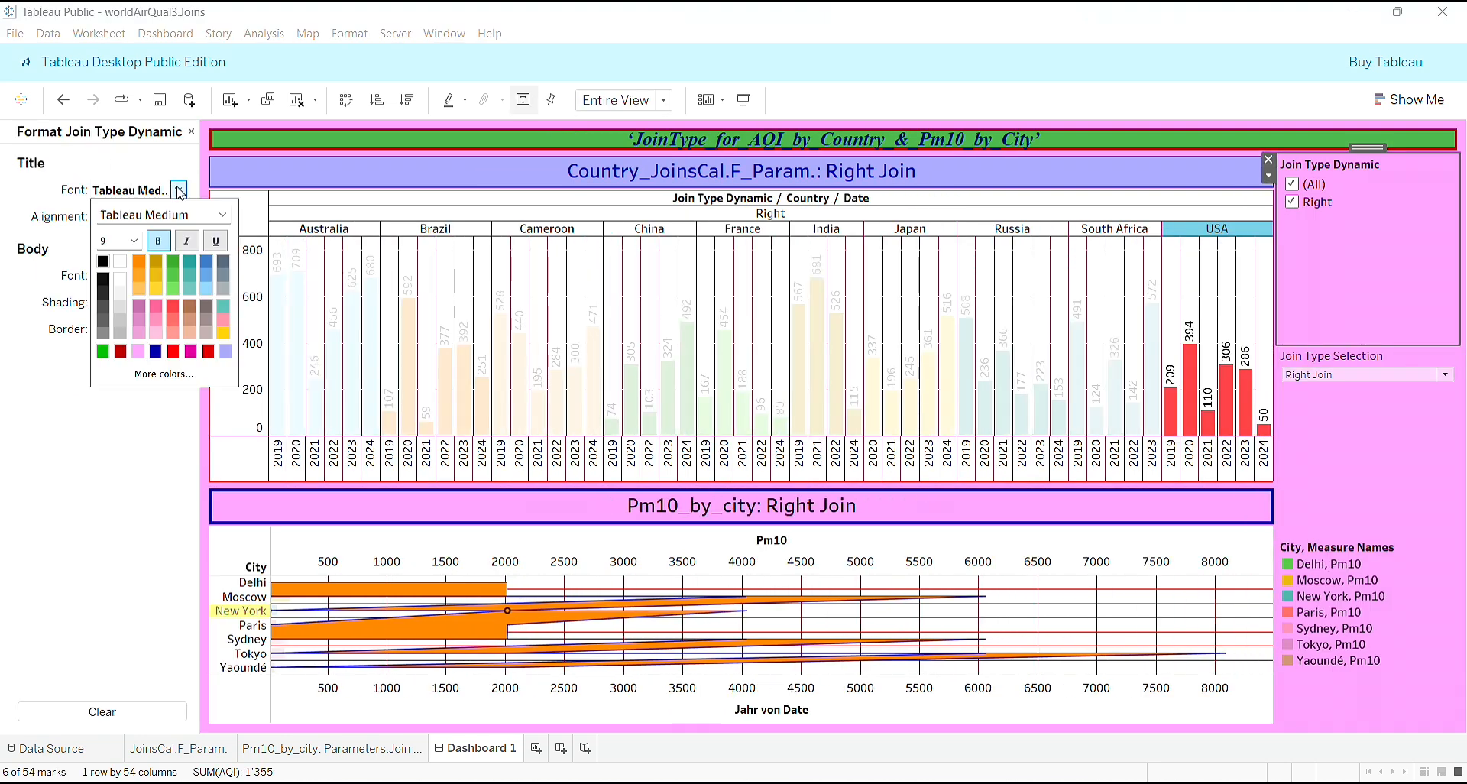
left_click(157, 243)
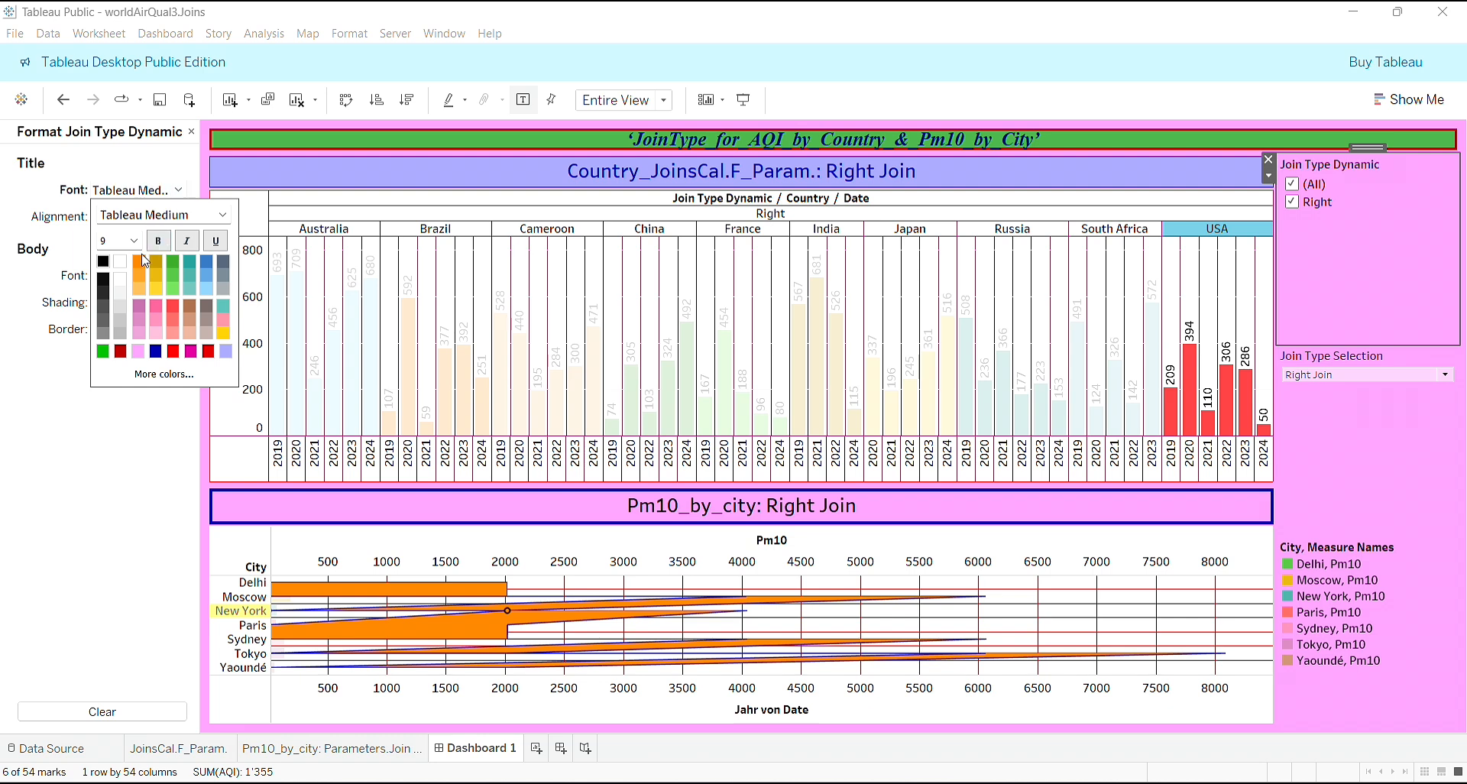
left_click(178, 191)
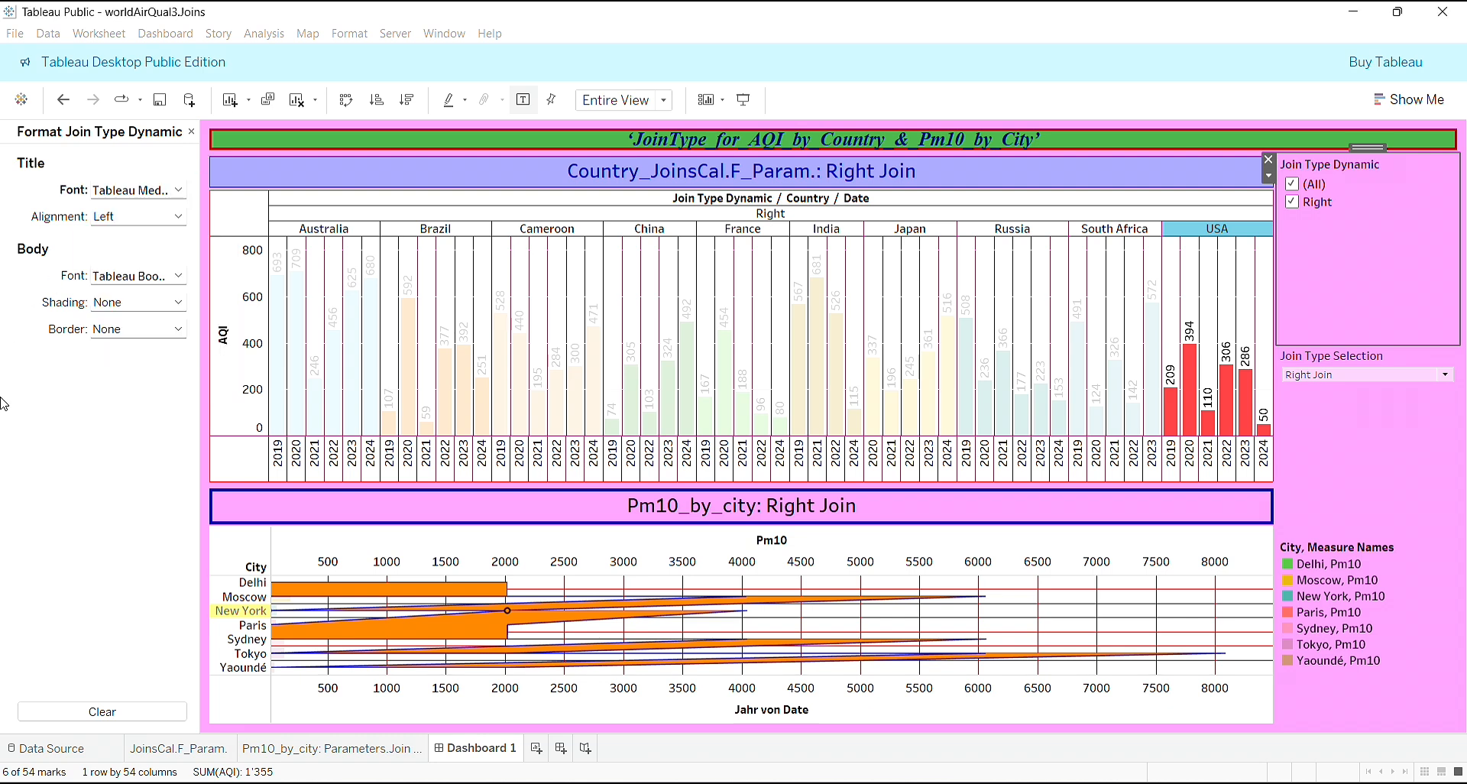
- Make the body font of the Join Type Dynamic filter bold
left_click(180, 278)
left_click(161, 329)
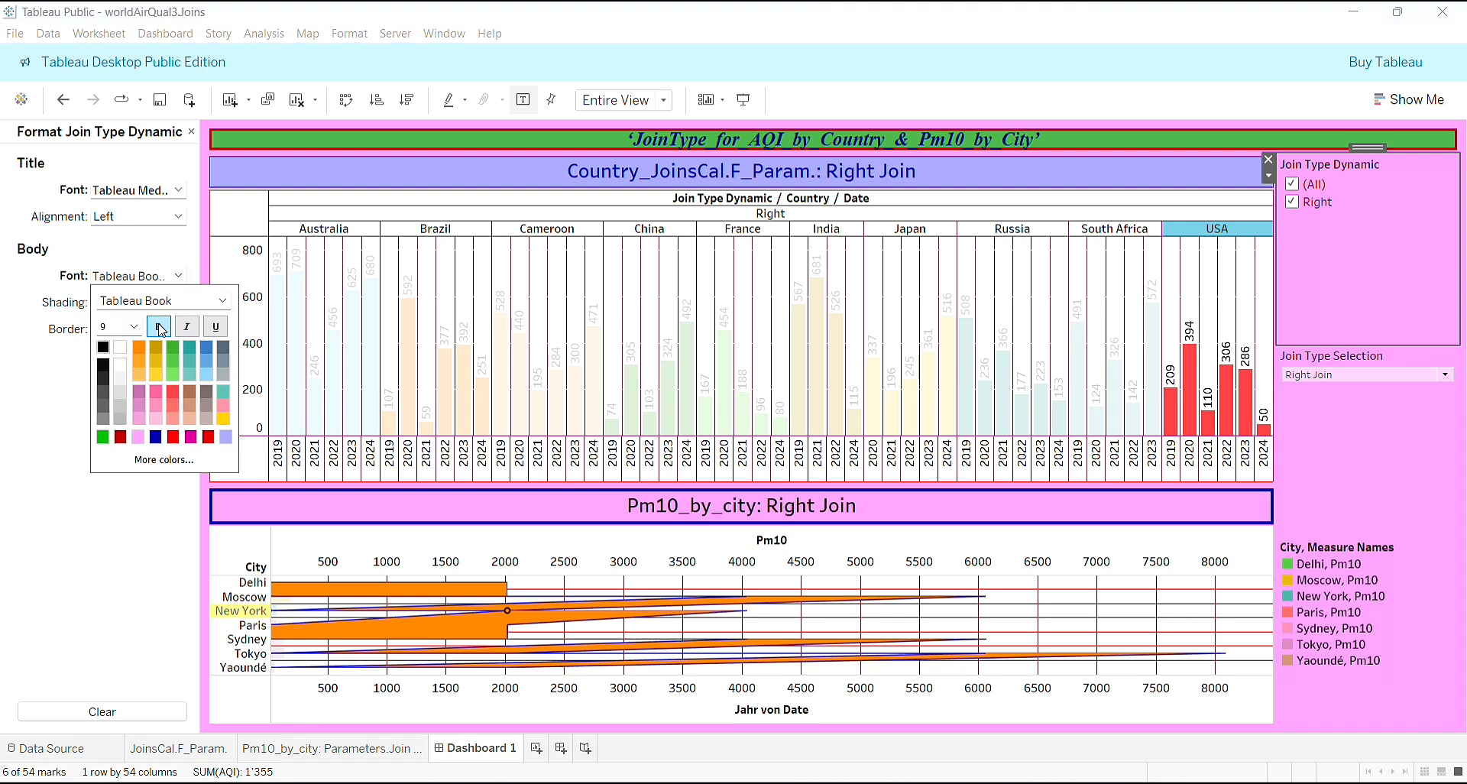
left_click(3, 460)
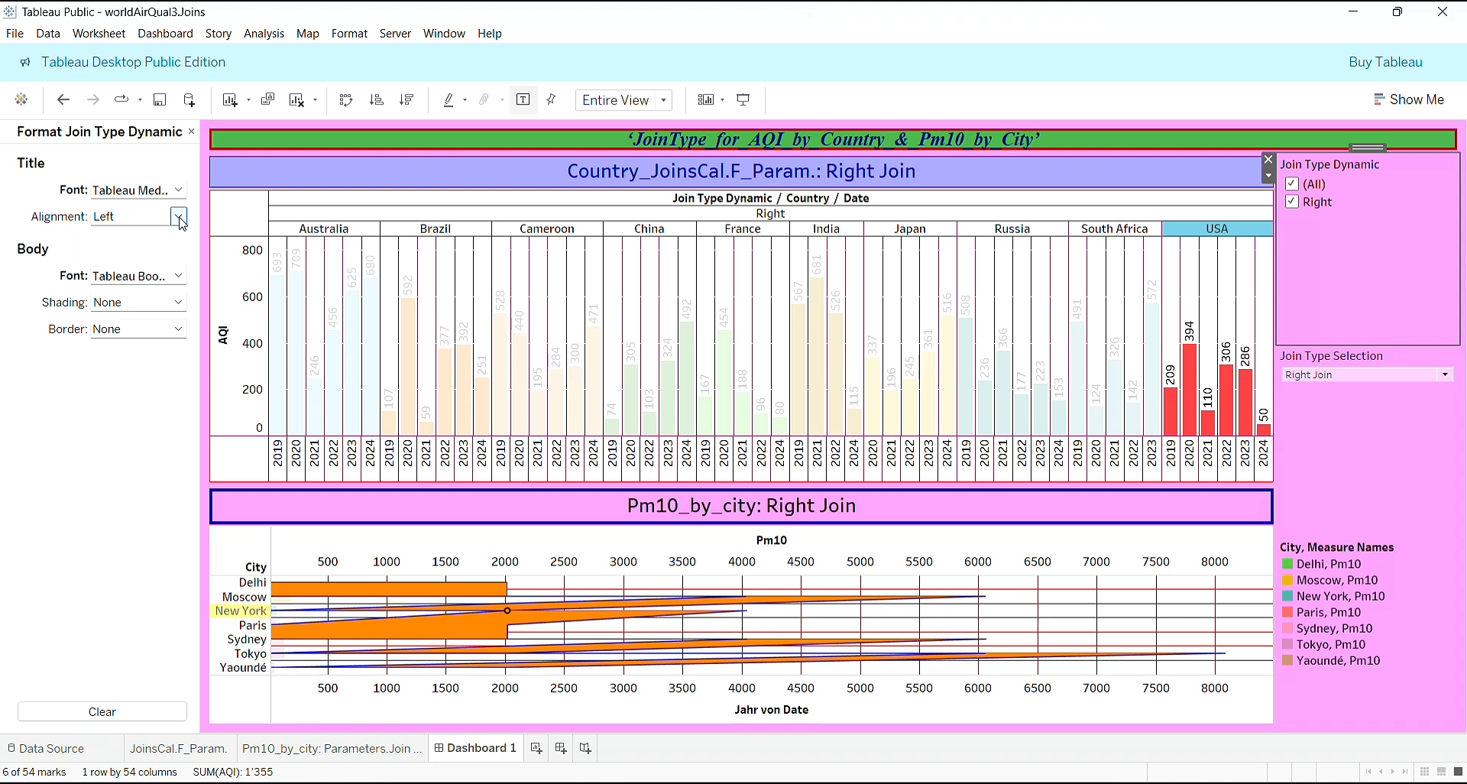
- Give the Join Type Dynamic filter a solid dark blue border of the third thickness
left_click(179, 329)
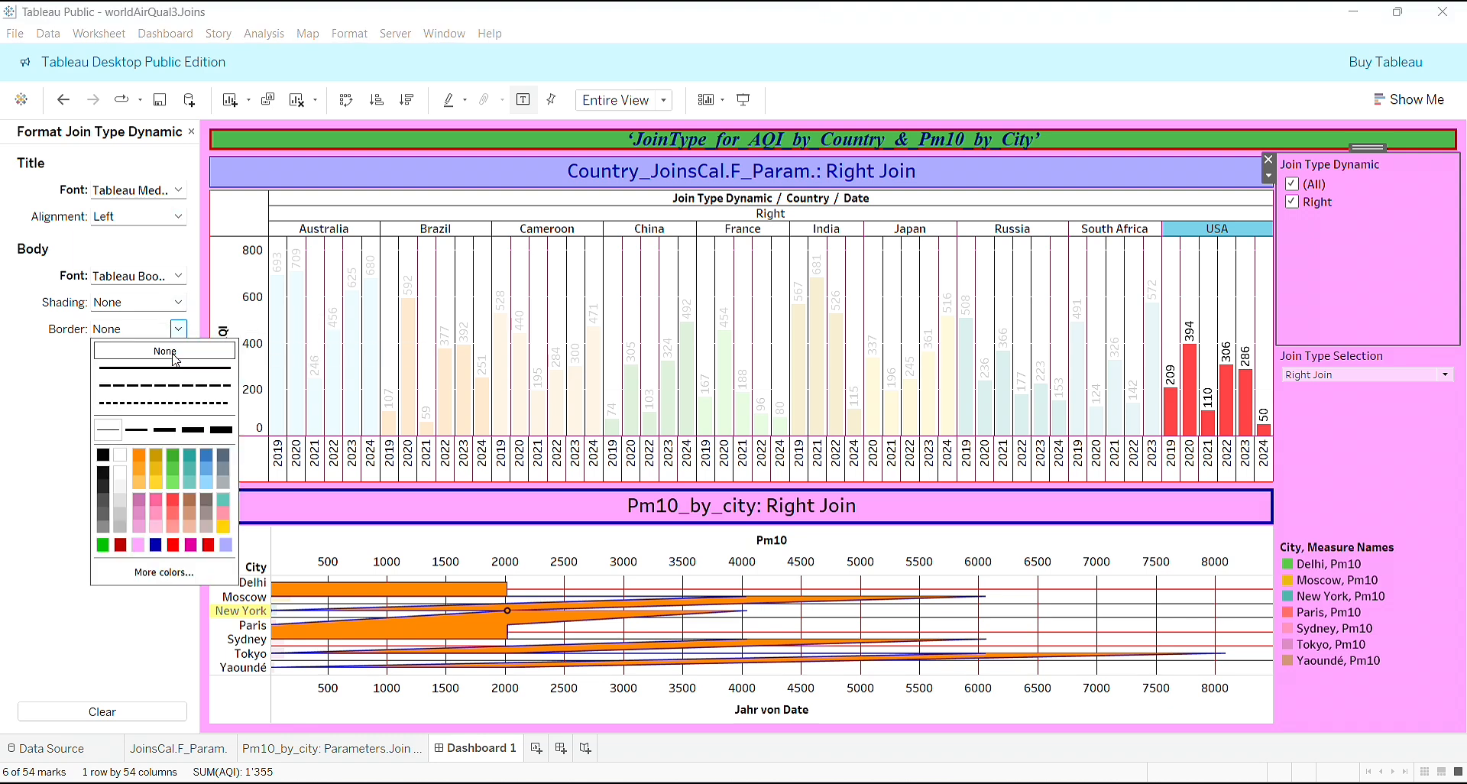
left_click(156, 546)
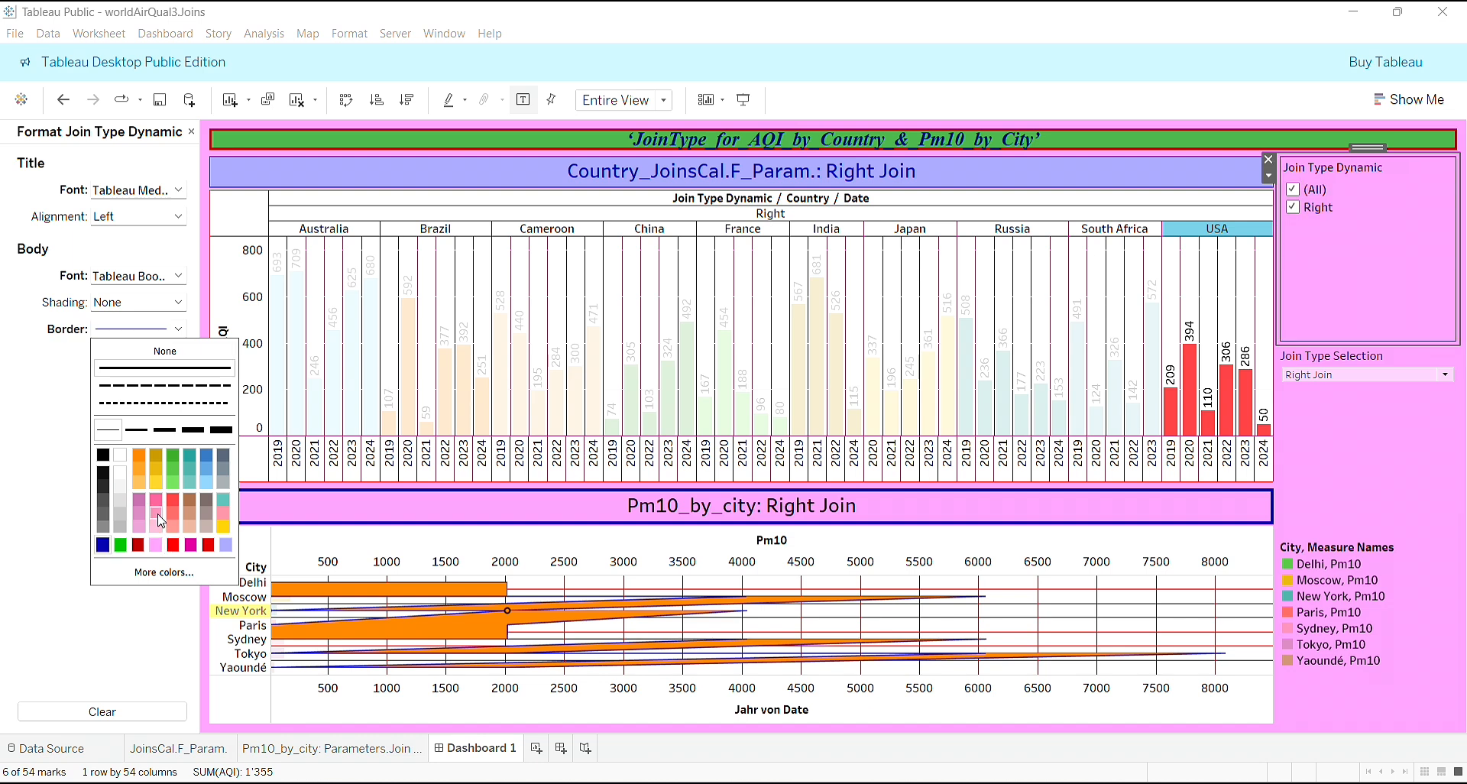
left_click(139, 432)
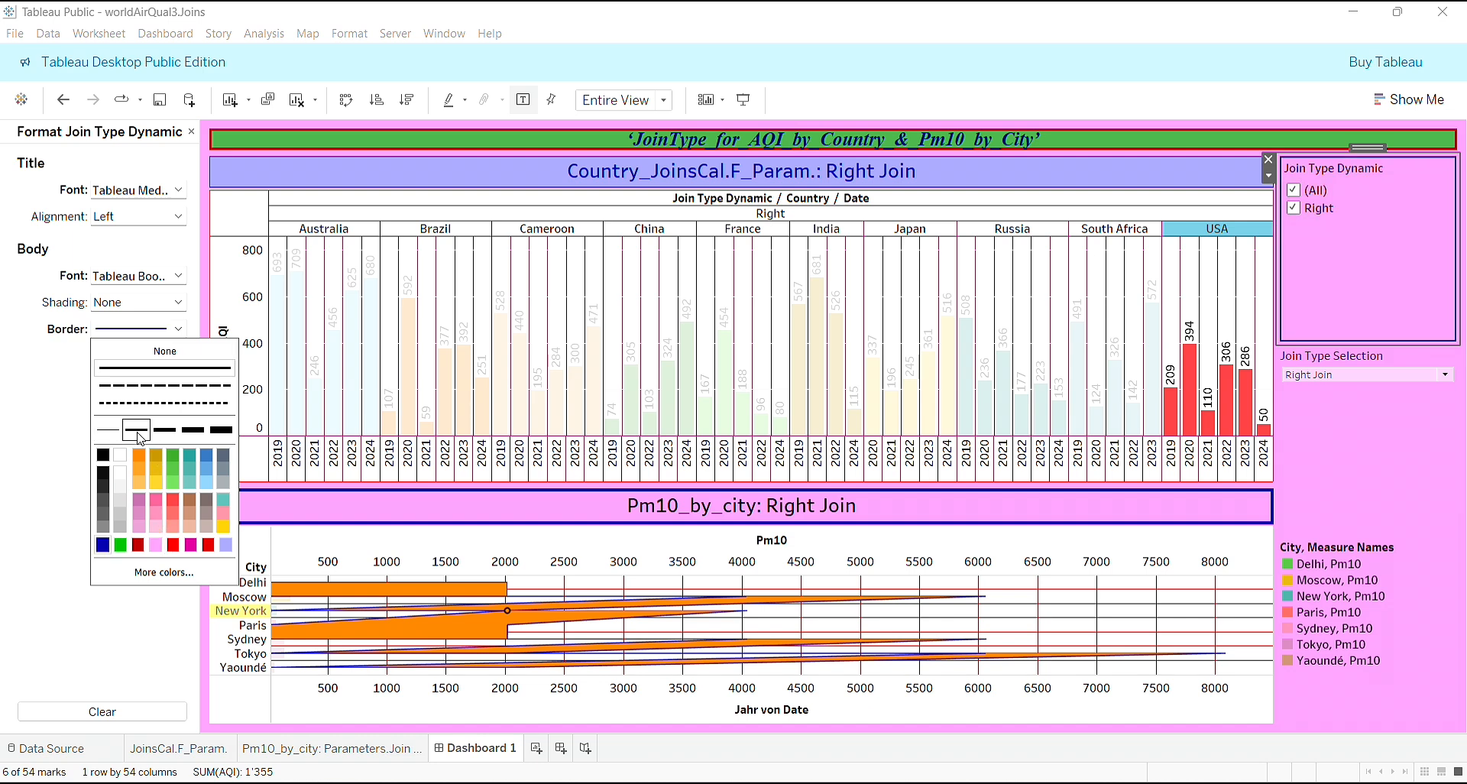
left_click(169, 433)
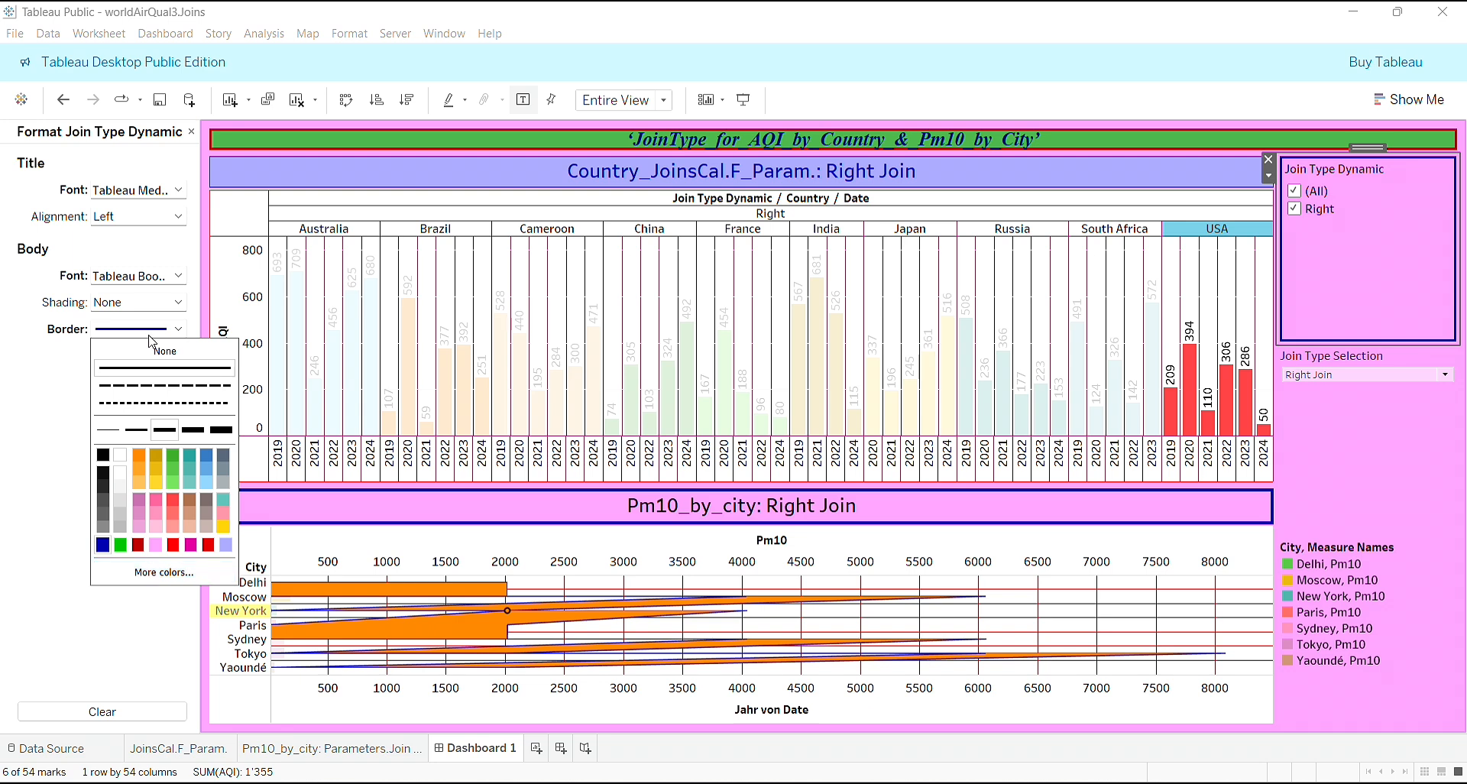
- Shade the body of the Join Type Dynamic filter with the light purple used for the AQI chart's title
left_click(179, 305)
left_click(180, 304)
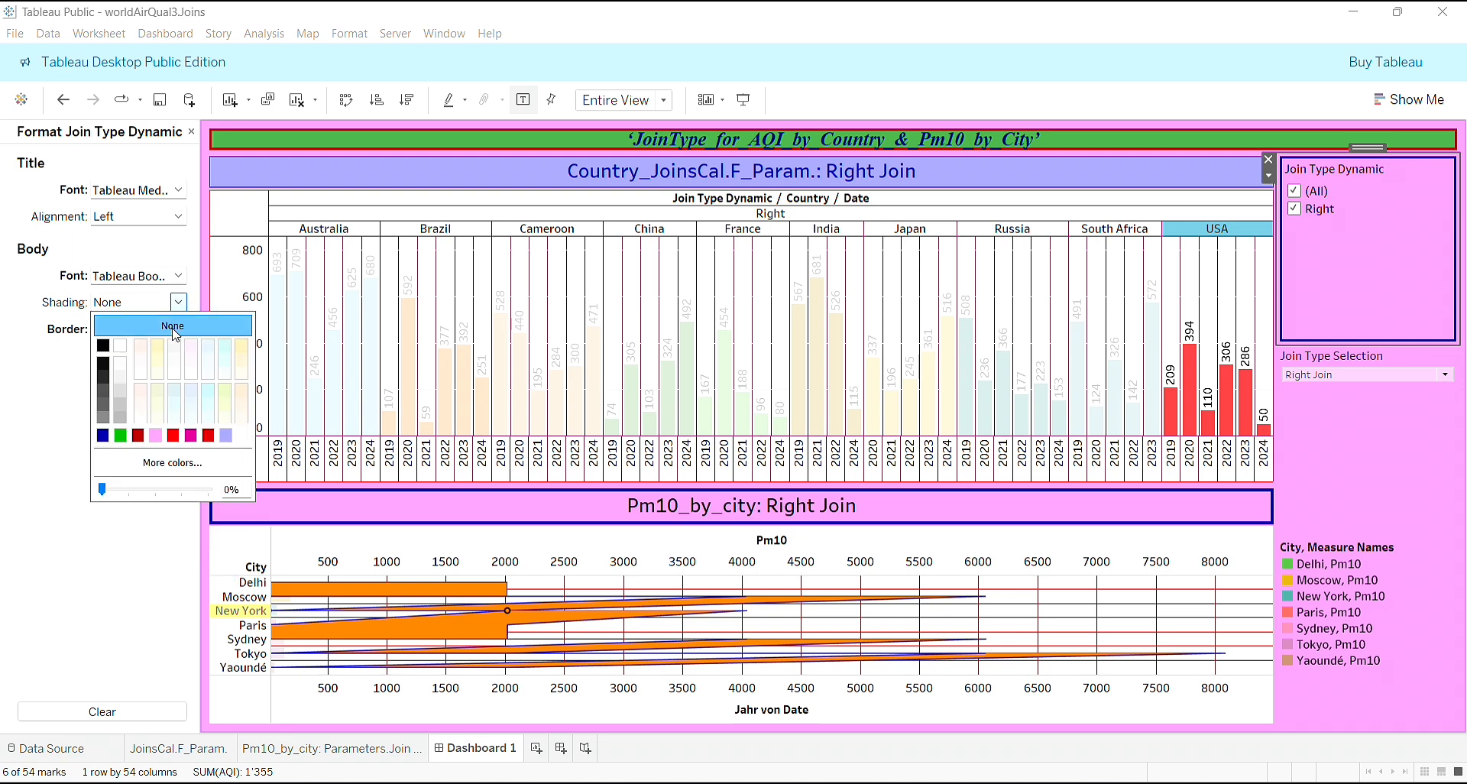
left_click(226, 436)
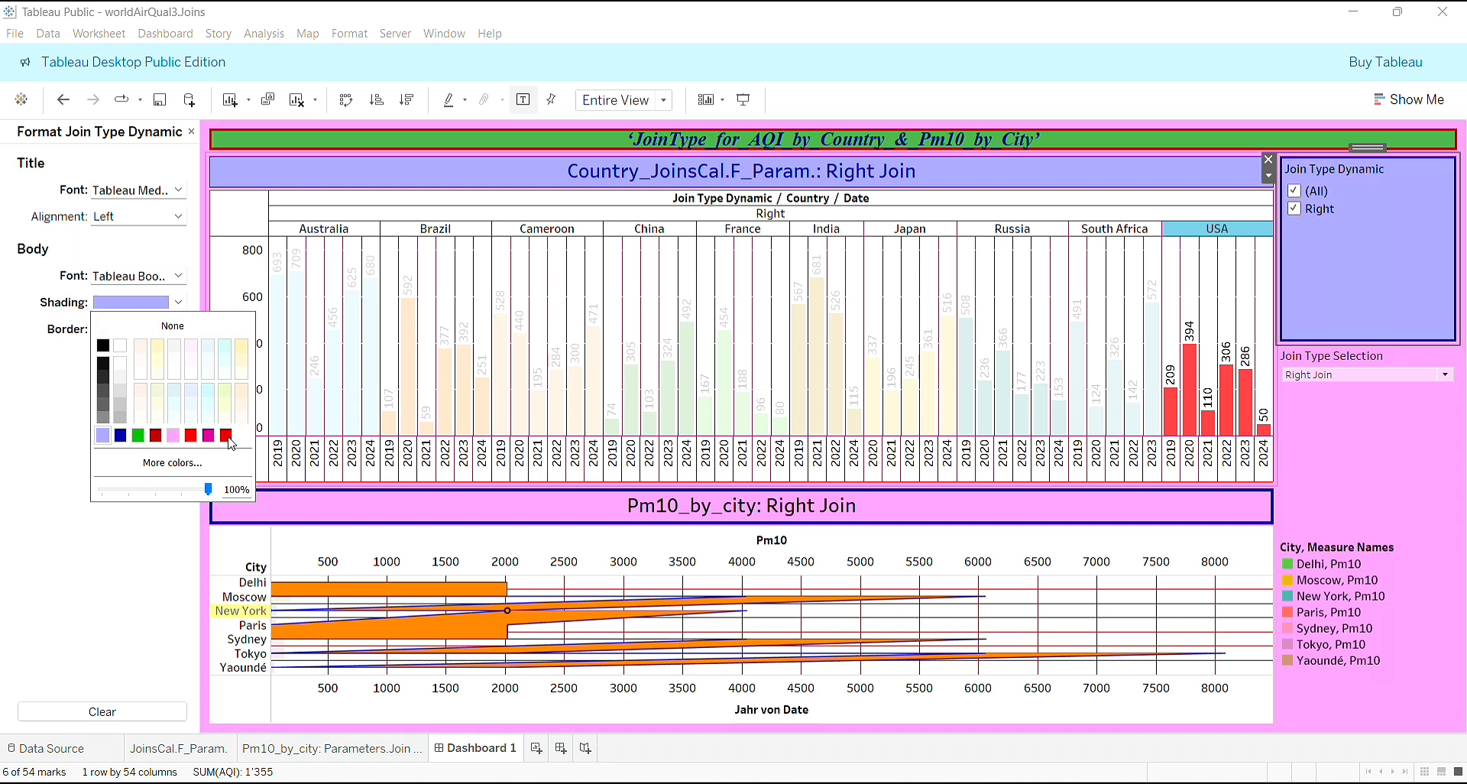
left_click(1396, 160)
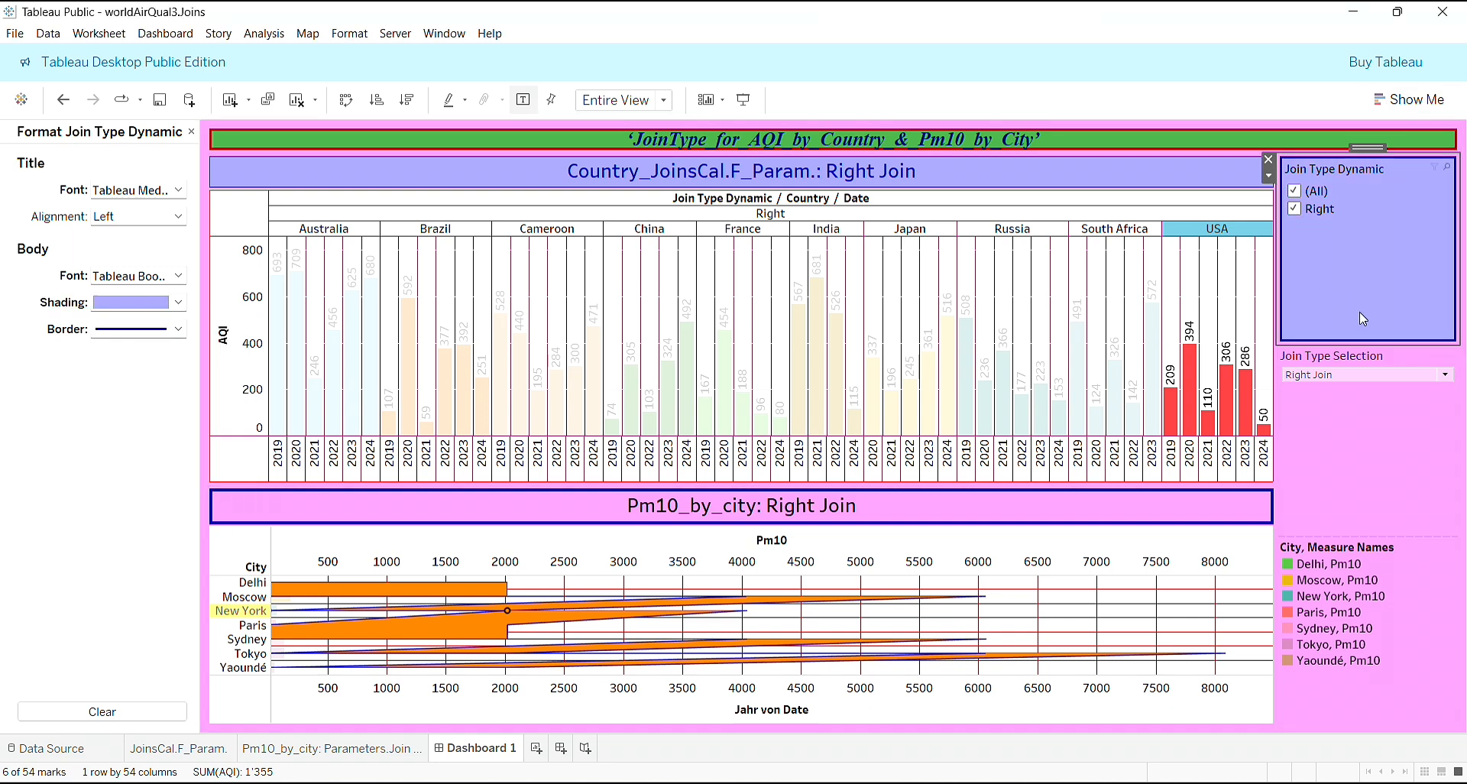
- Select the Join Type Selection control on the dashboard for formatting
left_click(1357, 417)
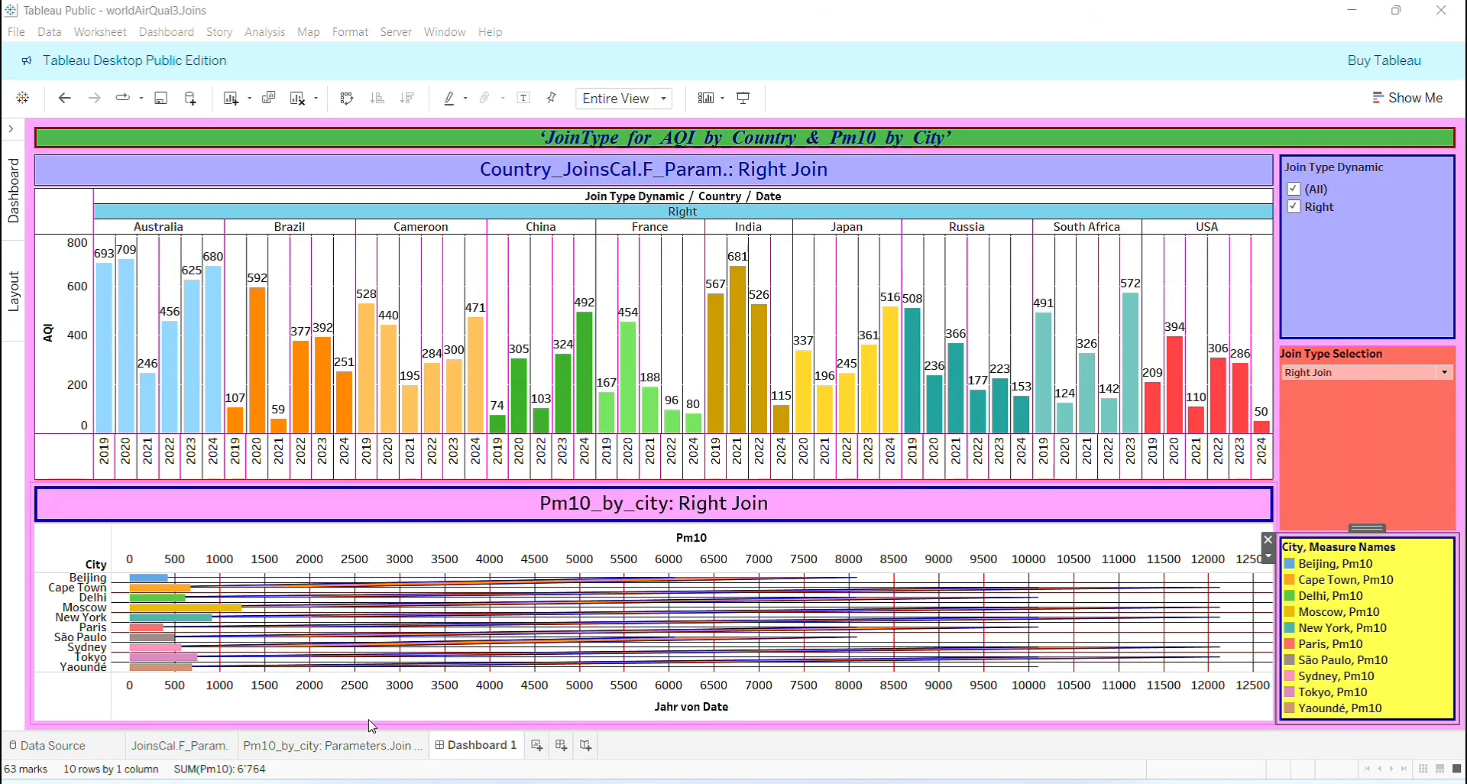
- Review the Pm10_by_city worksheet and the JoinsCal.F_Param. worksheet, and return to Dashboard 1
left_click(371, 752)
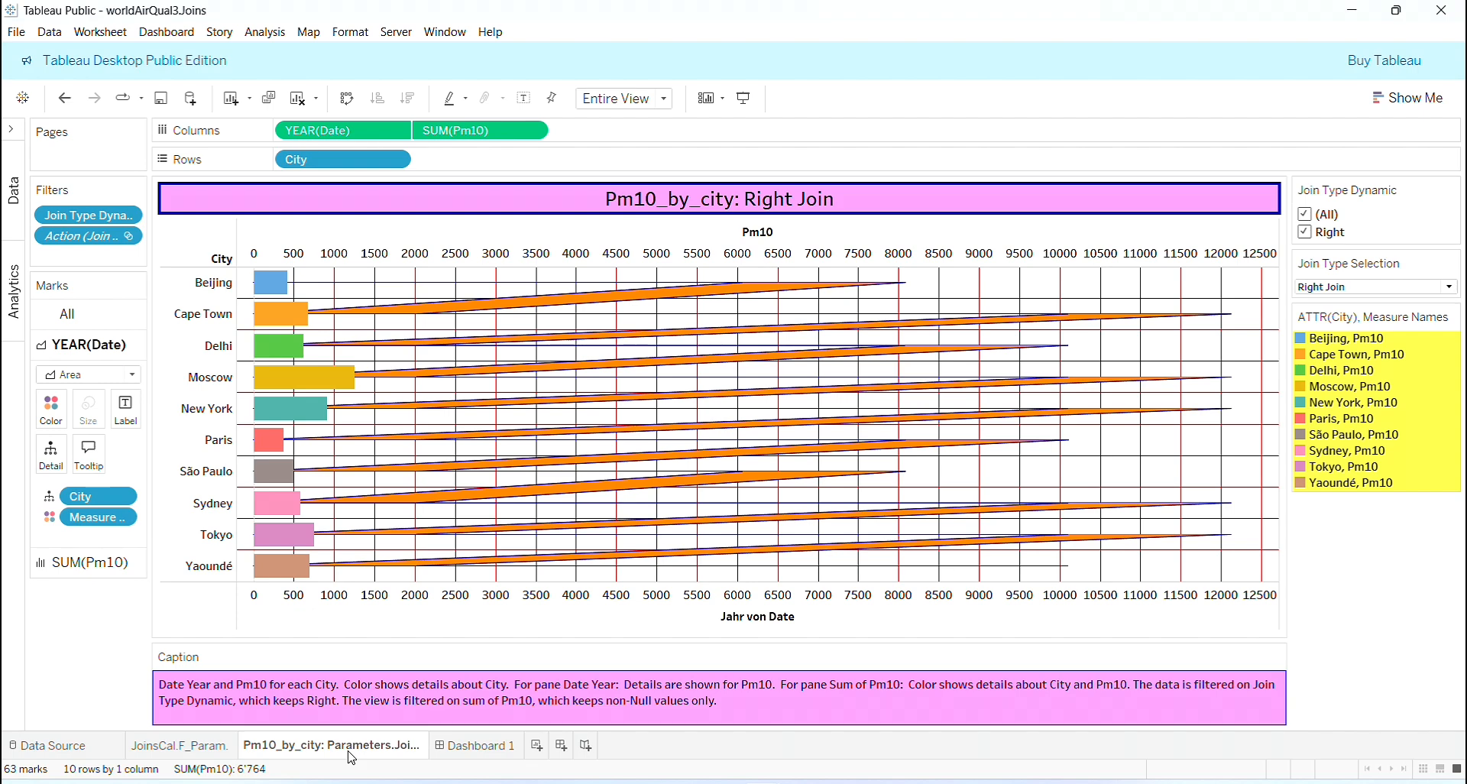
left_click(191, 748)
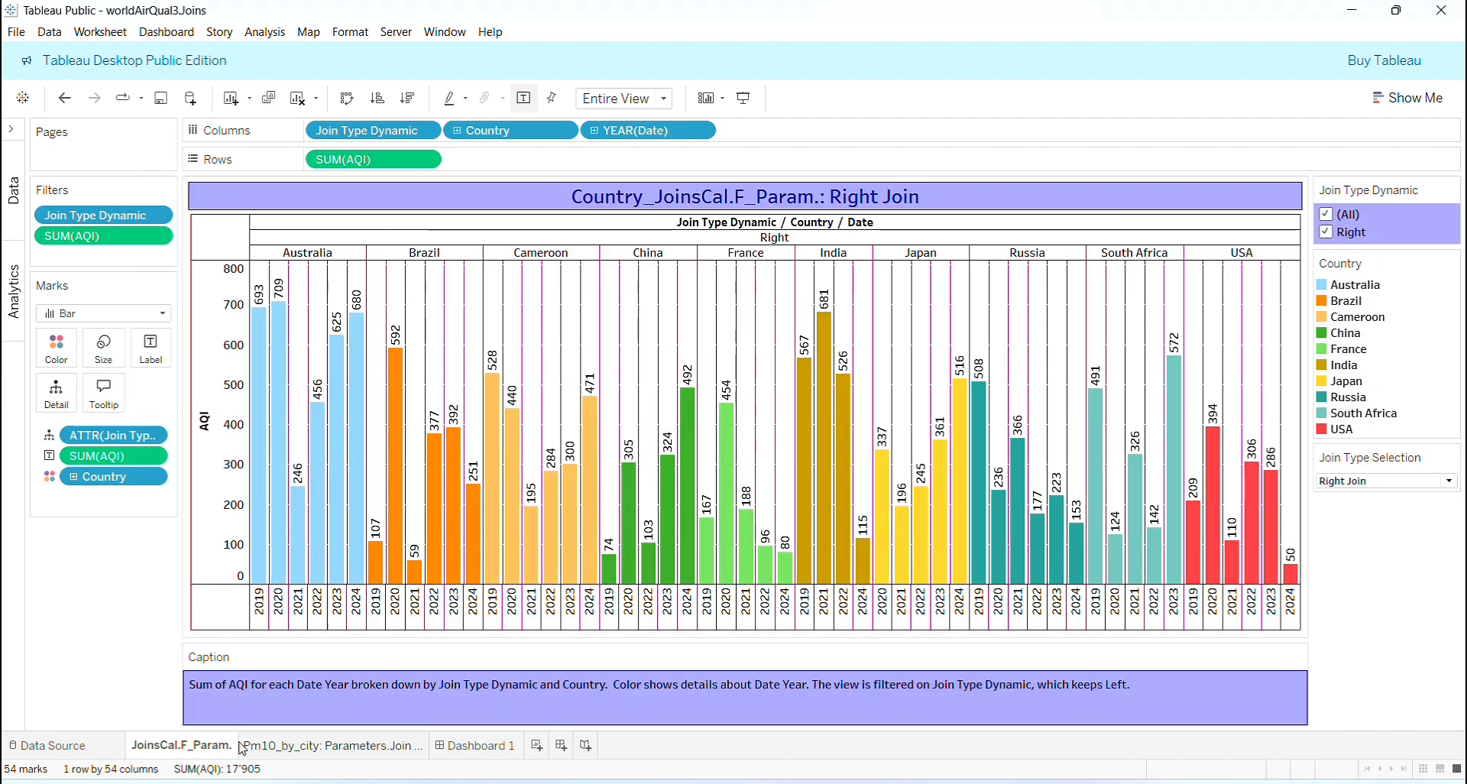
left_click(461, 746)
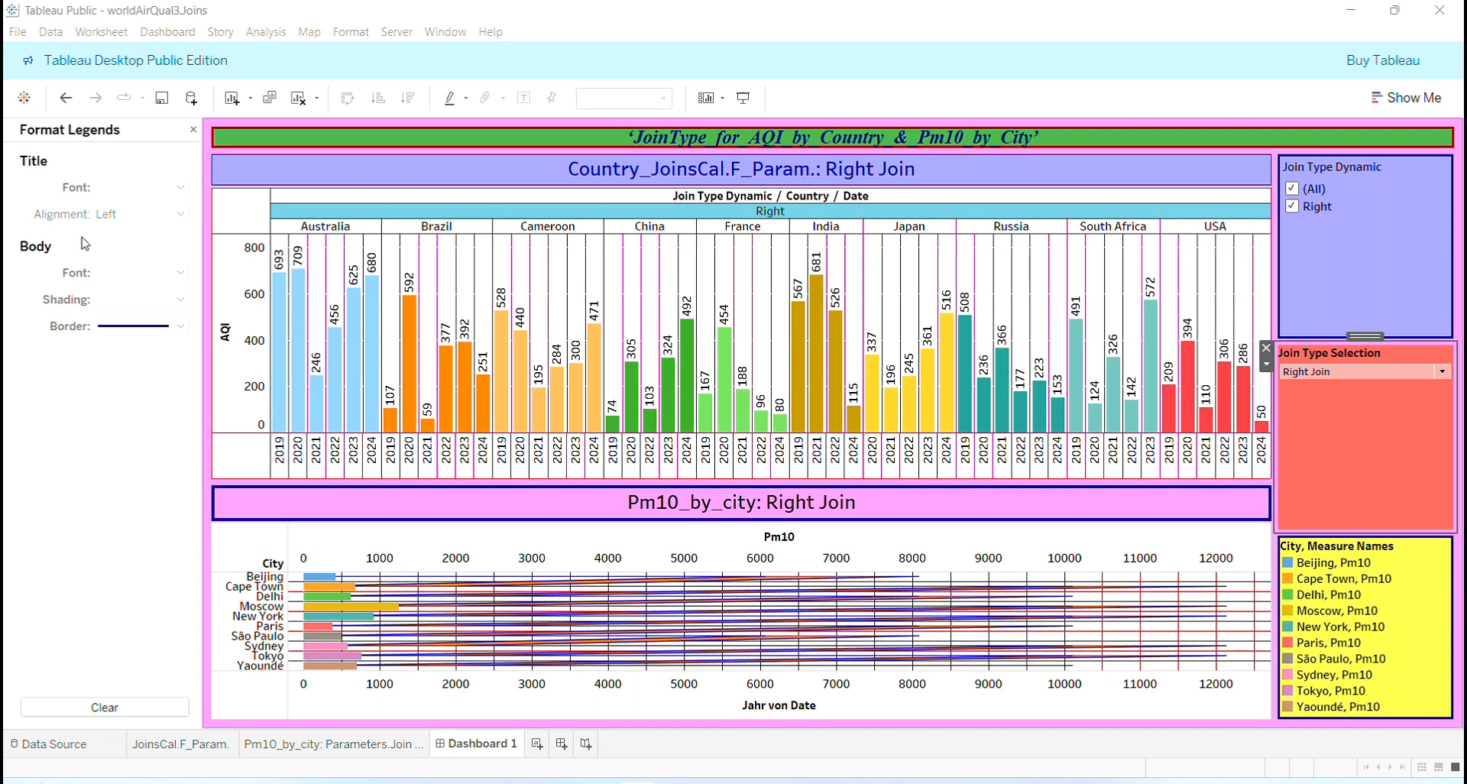
- Close the legend formatting and show the dashboard's size, sheets and objects options
left_click(193, 129)
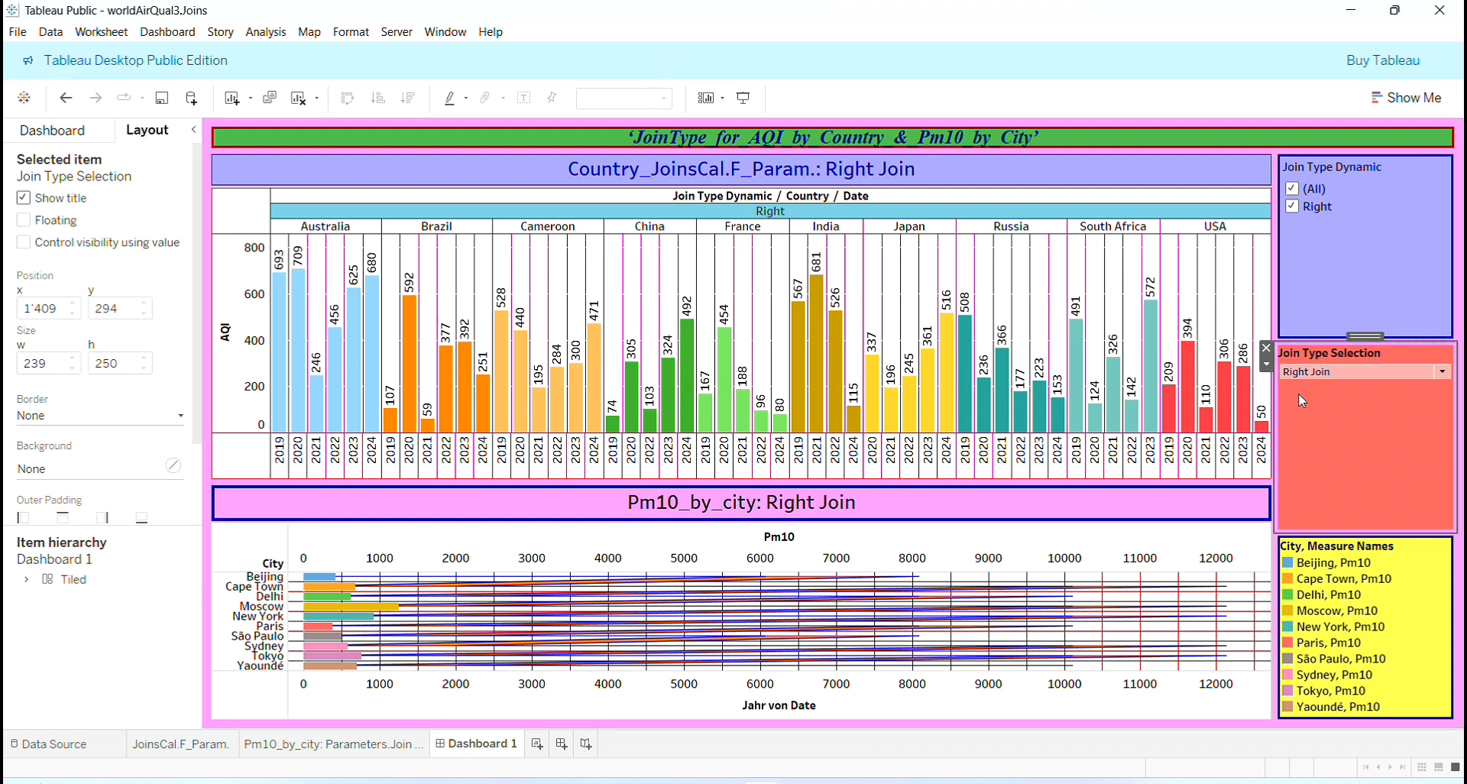
left_click(24, 137)
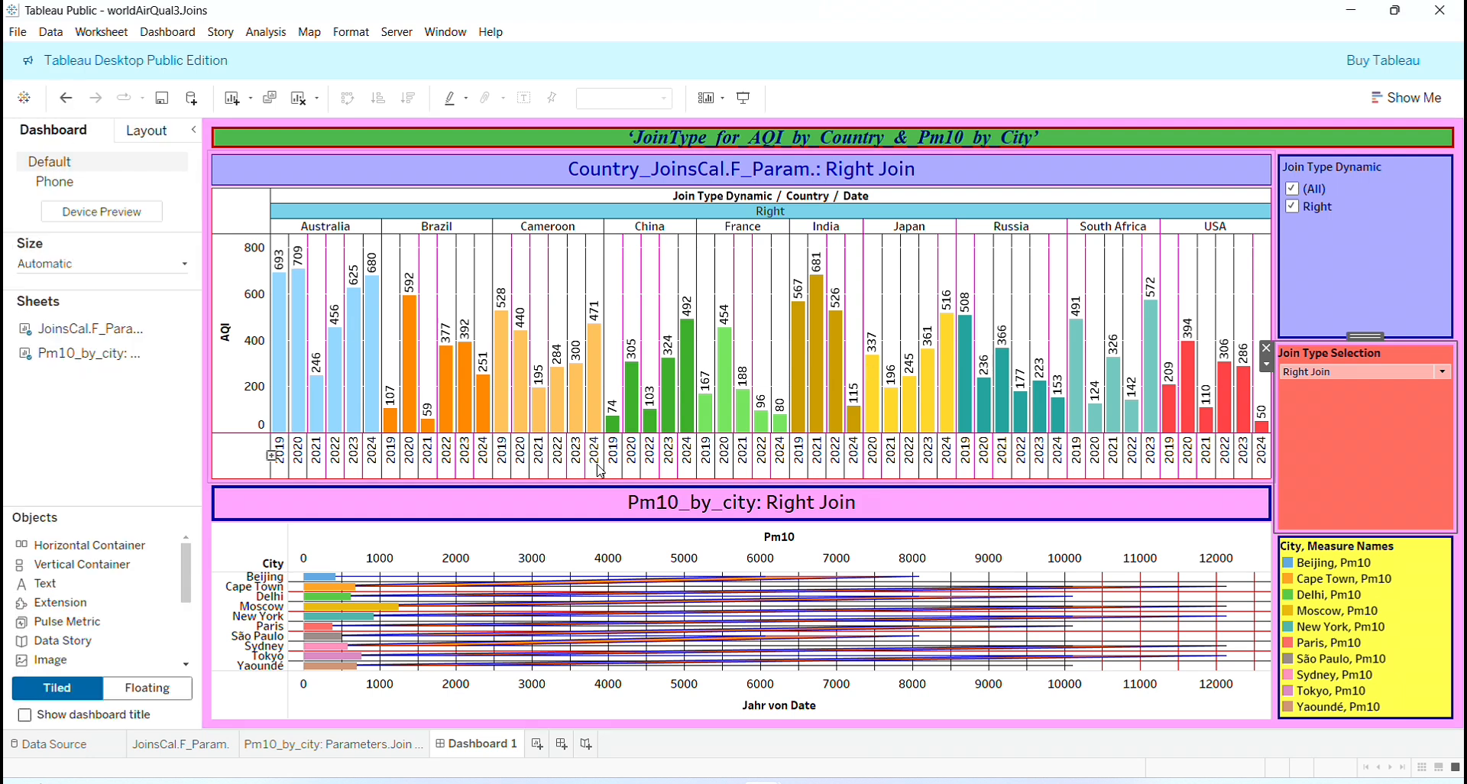
left_click(1397, 242)
left_click(1397, 466)
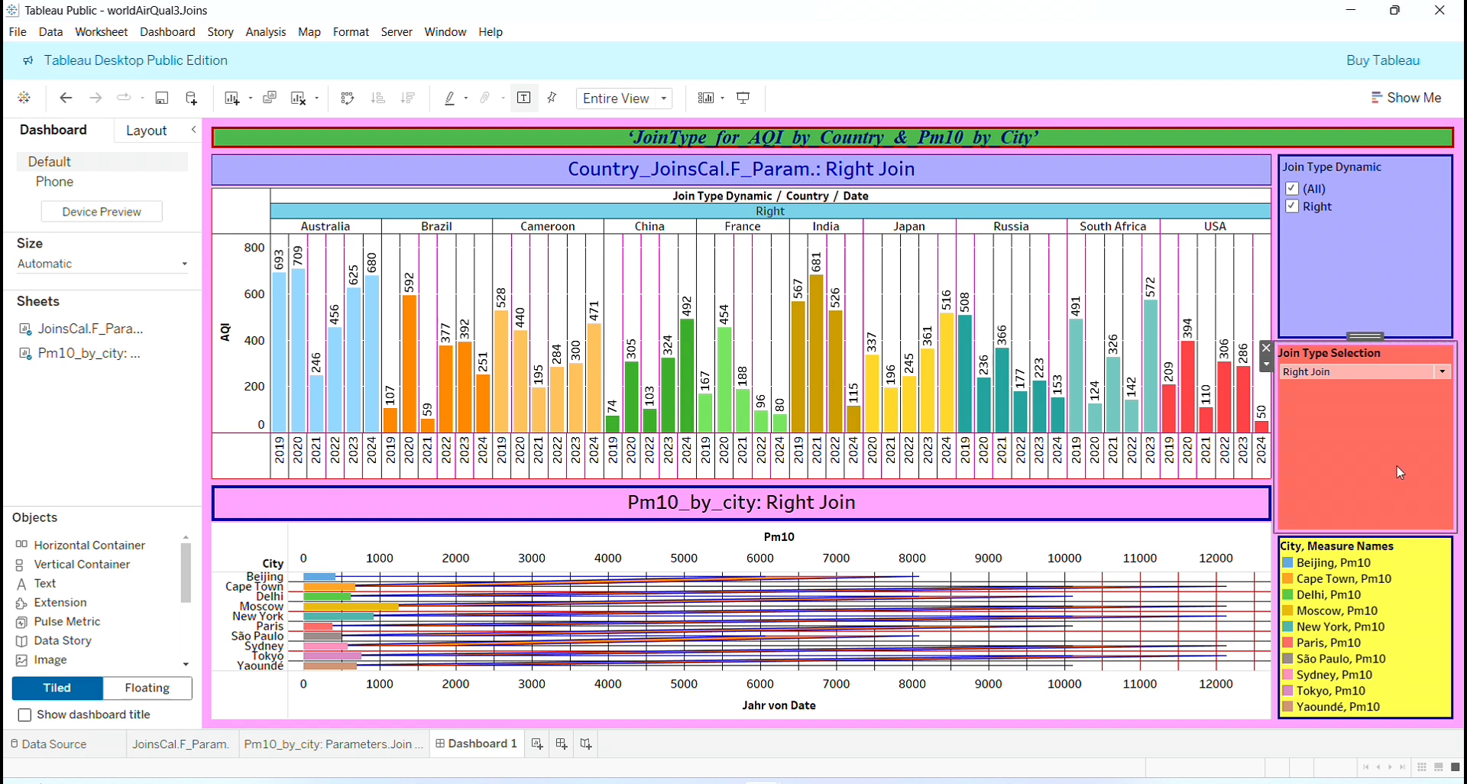
left_click(1427, 628)
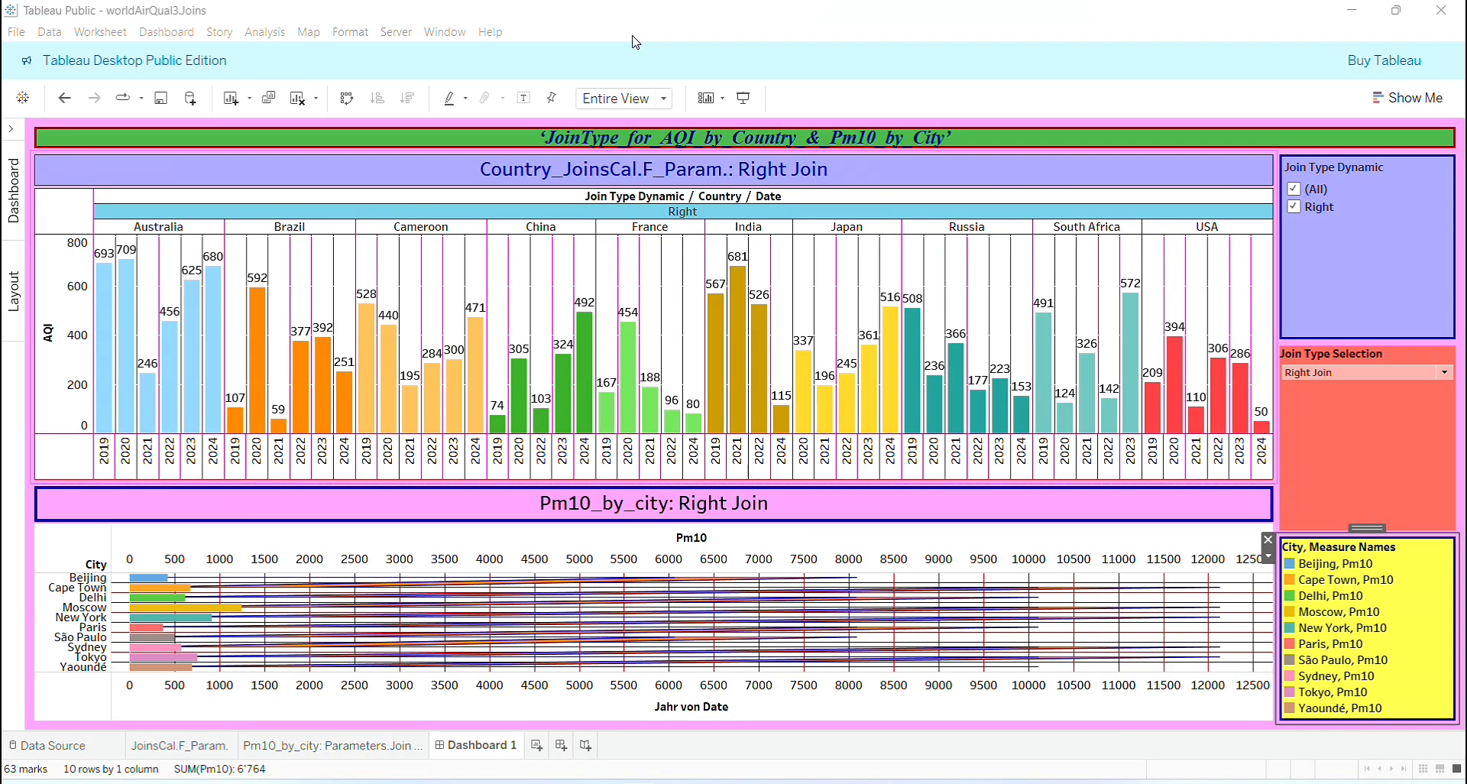
- Look over the city Pm10 chart and the country AQI chart on their own worksheets once more, ending on Dashboard 1
left_click(371, 750)
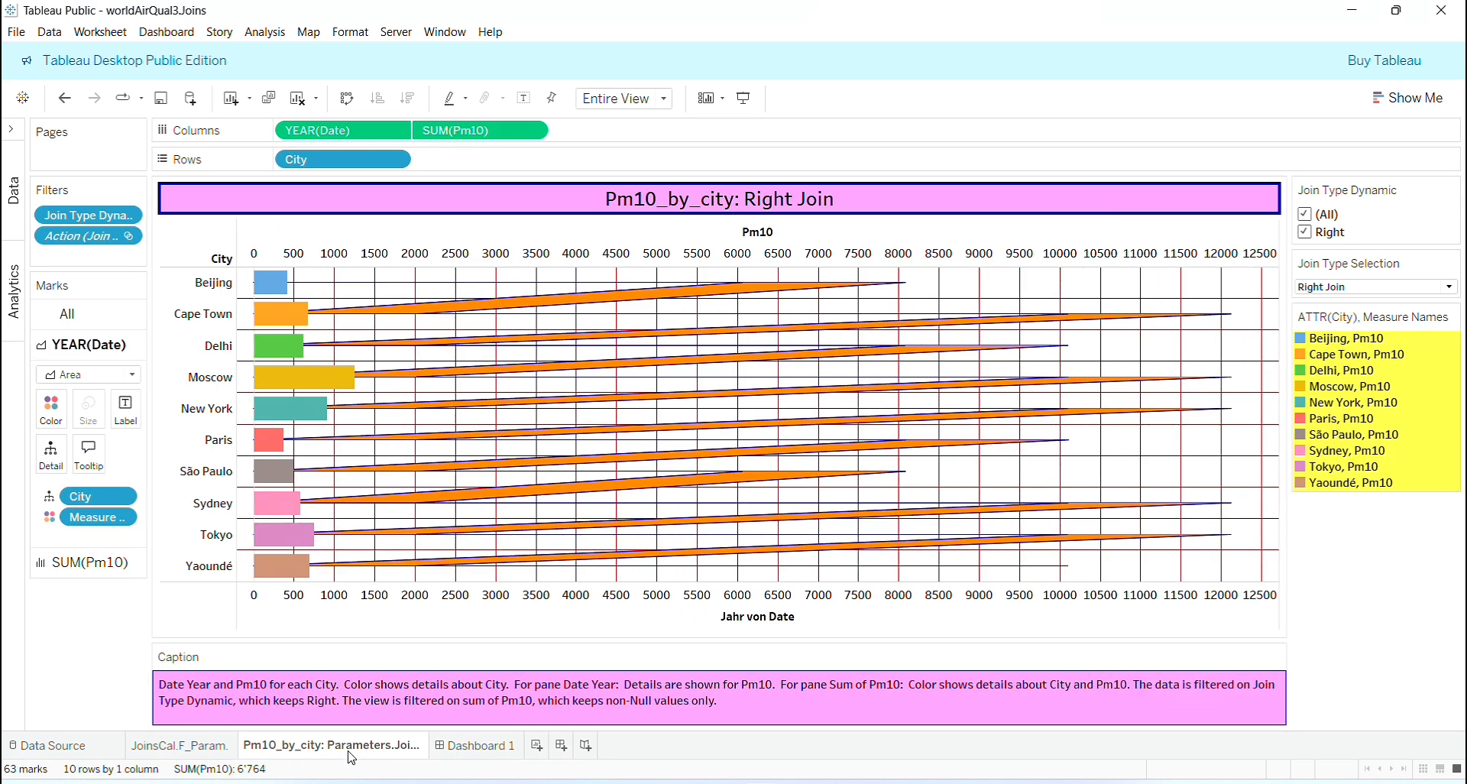
left_click(194, 747)
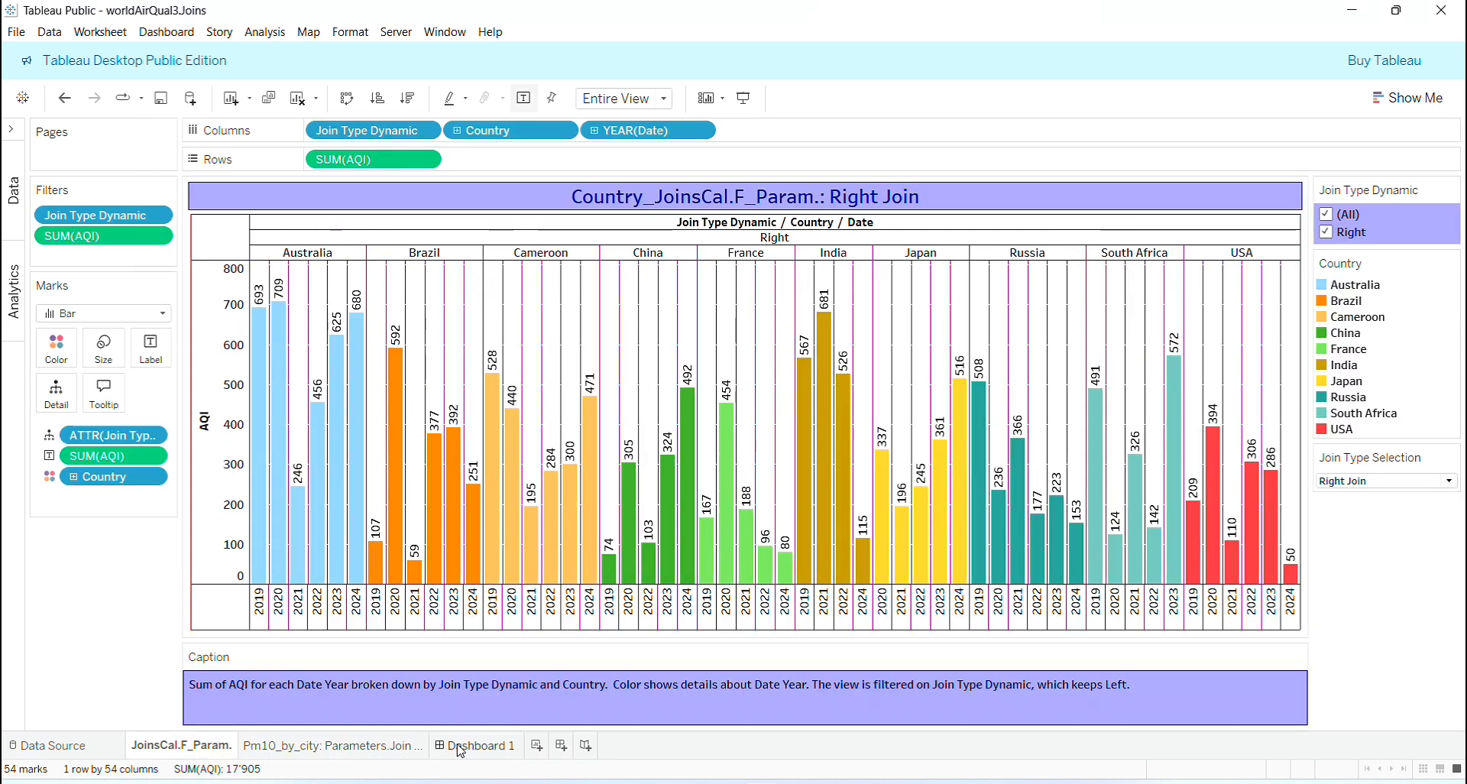
left_click(474, 746)
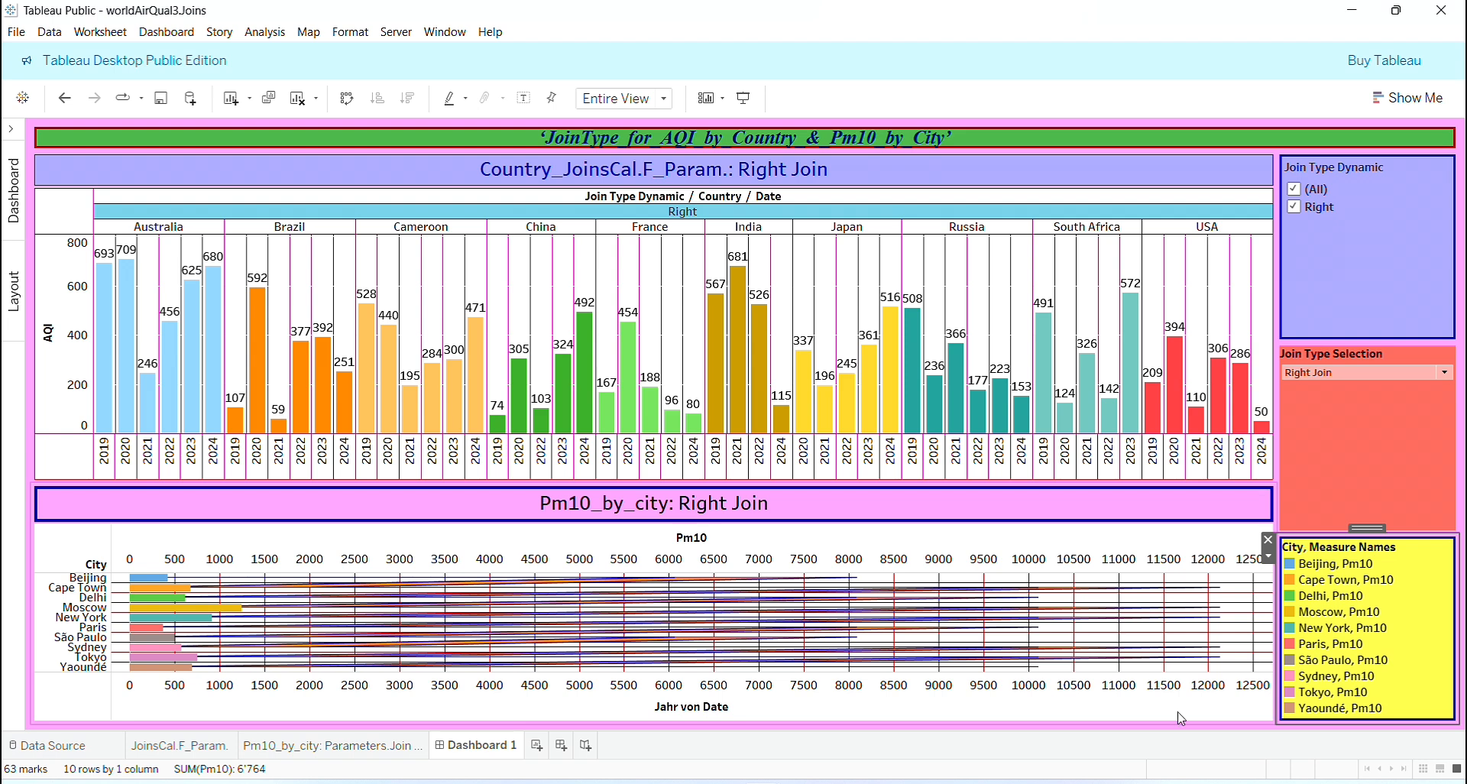